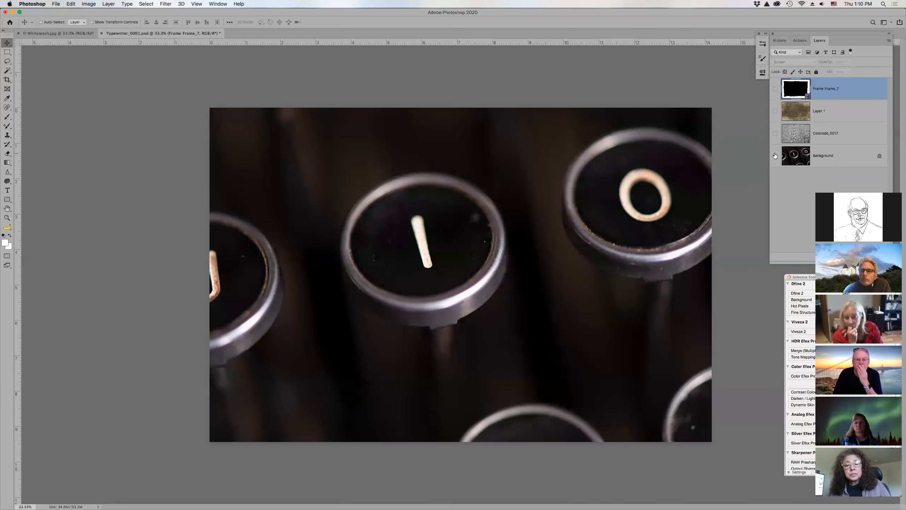
Show the Layer 1 texture and the Frame Frame_7 layer over the typewriter photo.
left_click(774, 112)
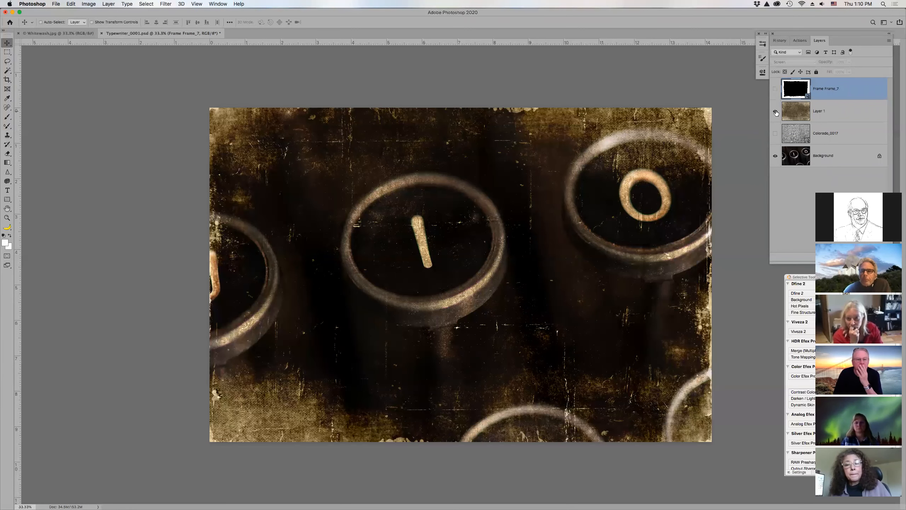
left_click(775, 89)
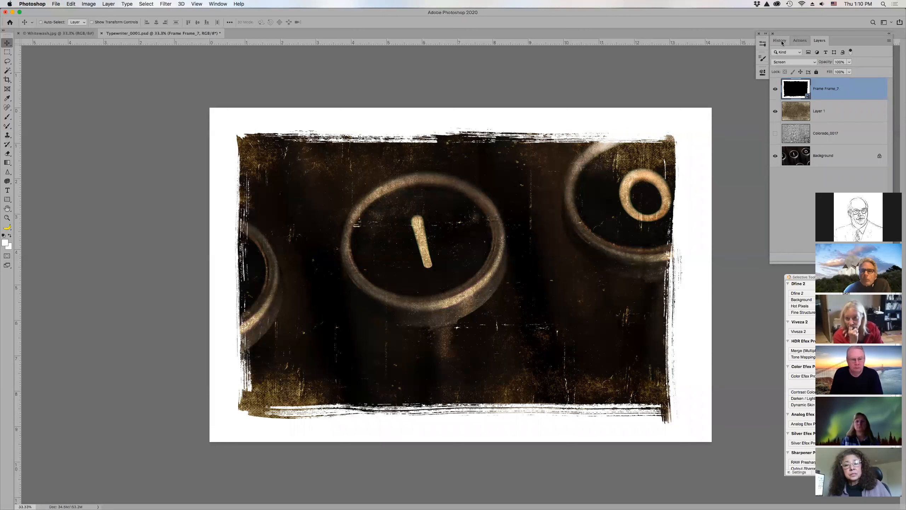
Try the Overlay blend mode on Layer 1, then return it to Hard Light for comparison.
left_click(823, 113)
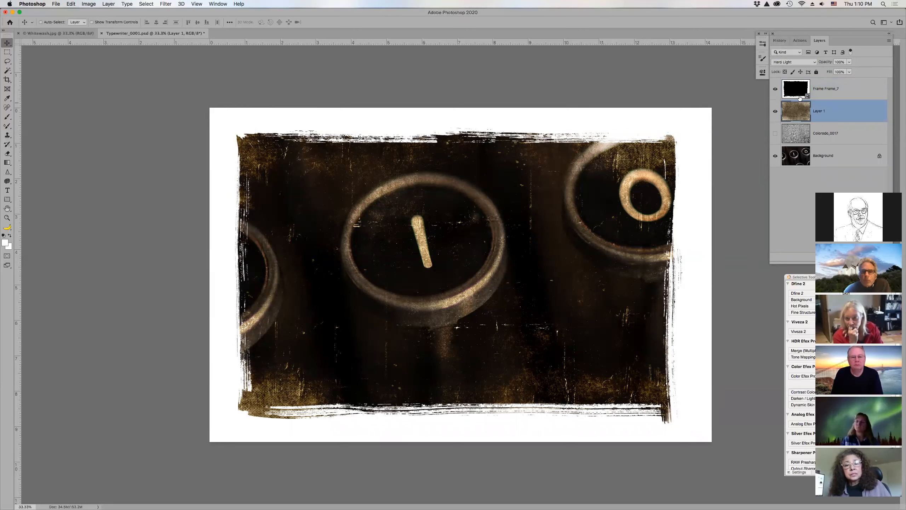
left_click(812, 63)
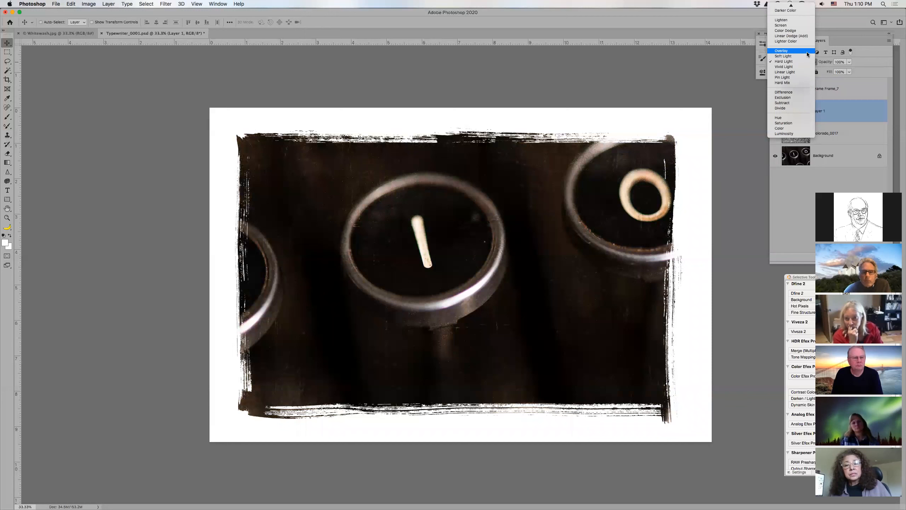
left_click(808, 54)
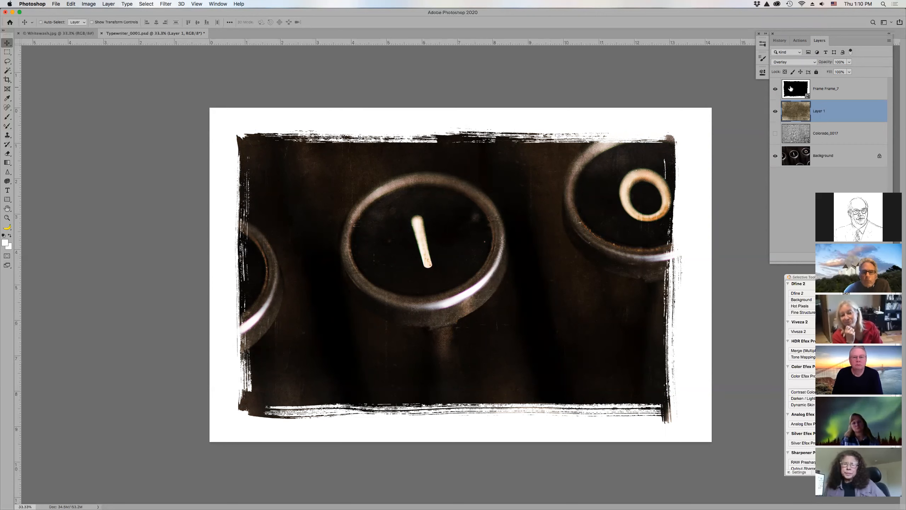
left_click(816, 65)
left_click(809, 65)
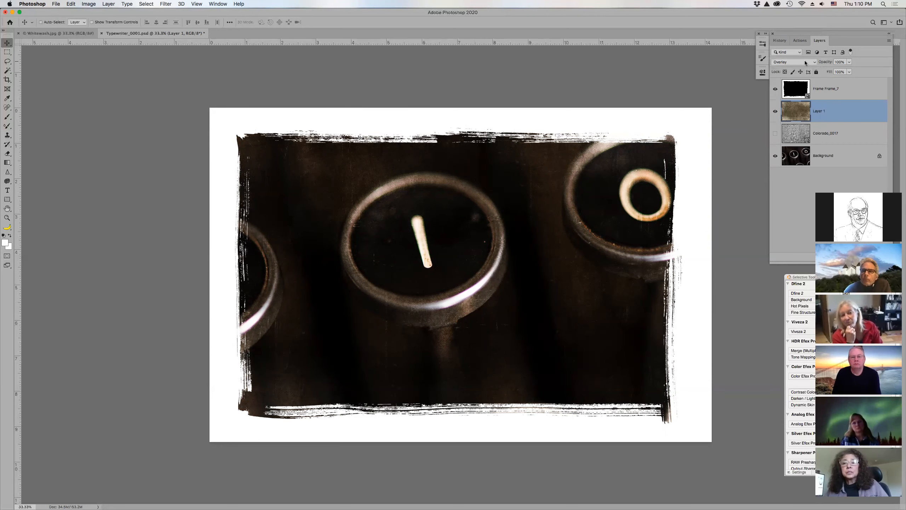
left_click(804, 63)
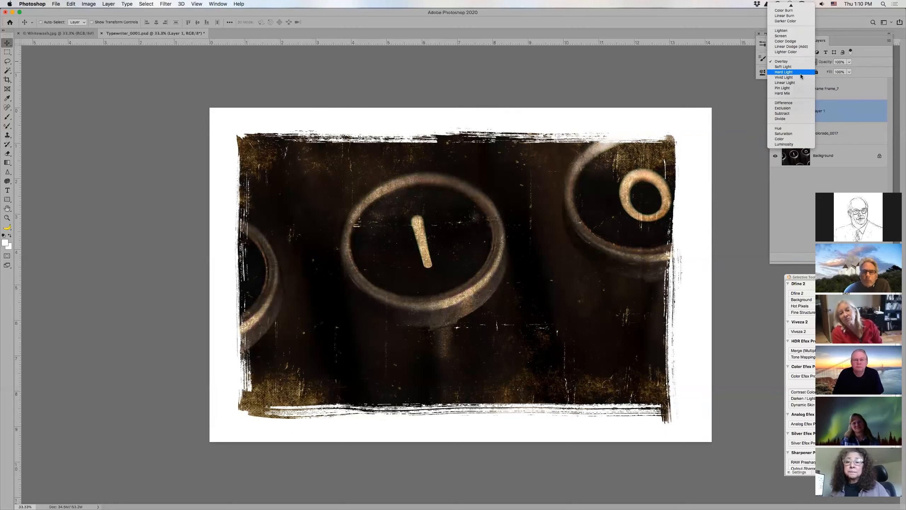
left_click(800, 73)
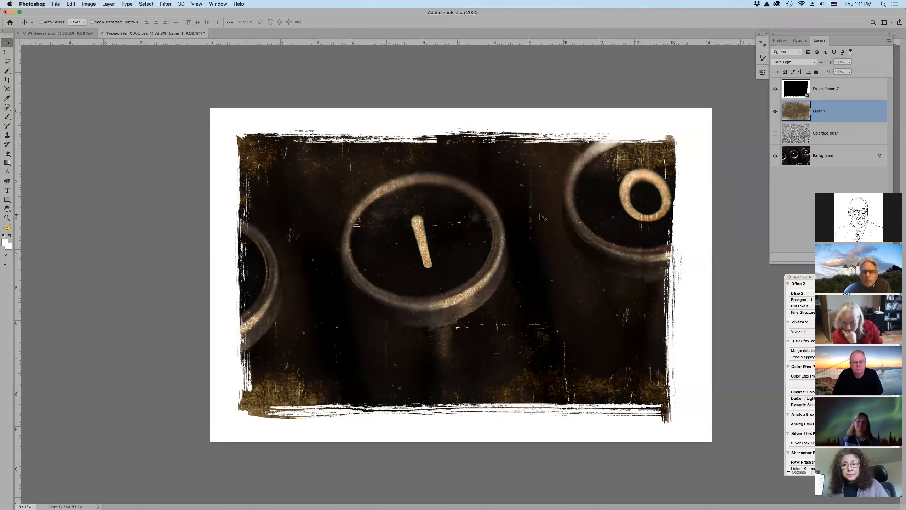
Close Typewriter_0001.psd without saving its changes and close the remaining texture image.
key("super")
key("super+w")
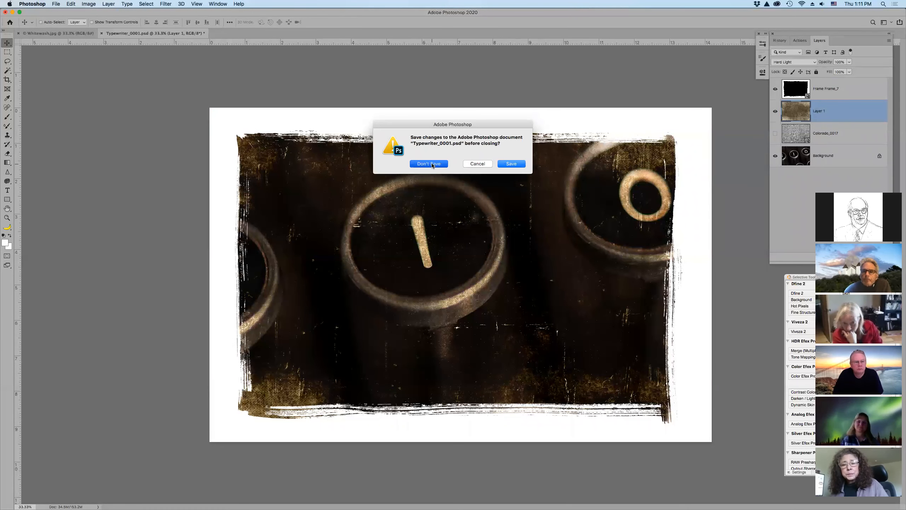
left_click(429, 164)
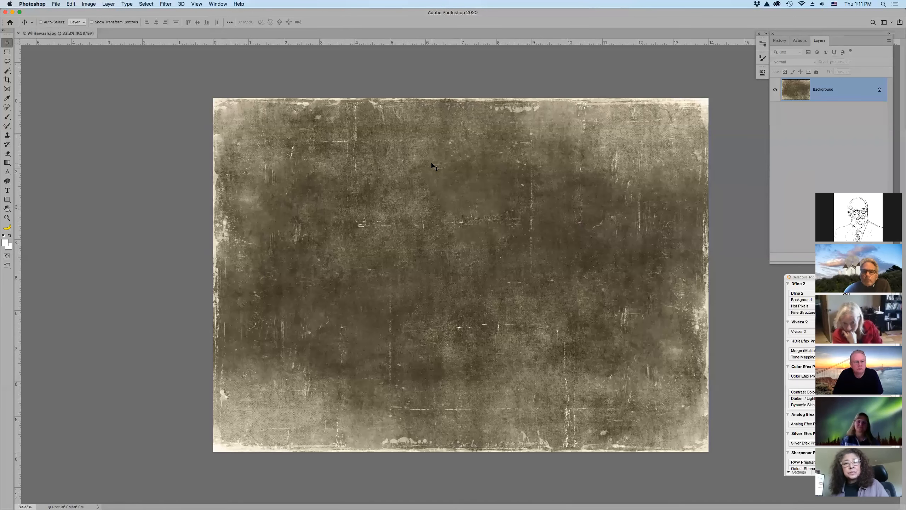
left_click(18, 33)
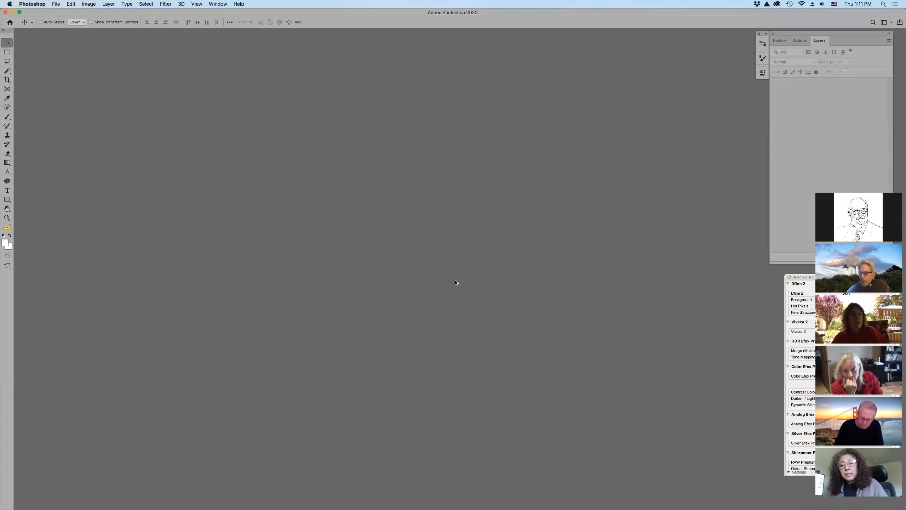
Switch to Adobe Bridge and open IMG_0742.jpg from the May 21 desktop folder in Photoshop.
mouse_move(464, 508)
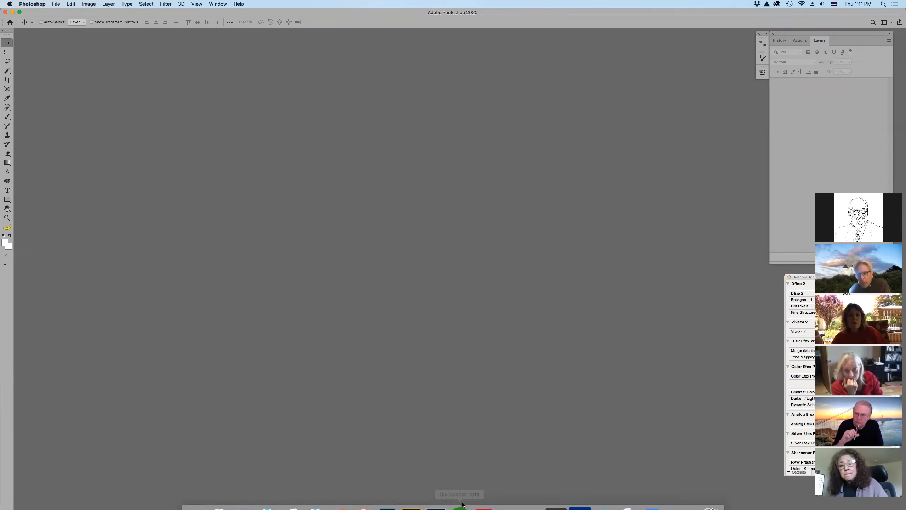
left_click(406, 503)
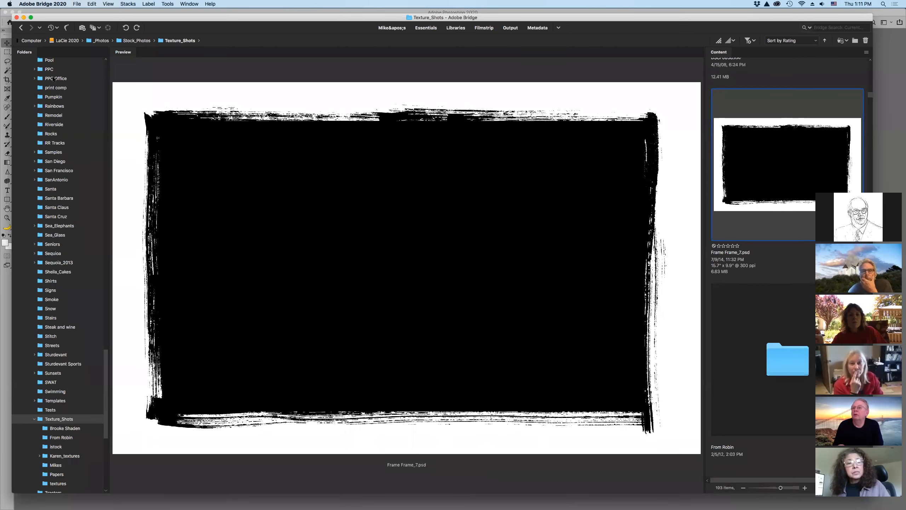
scroll(53, 79, "up", 20)
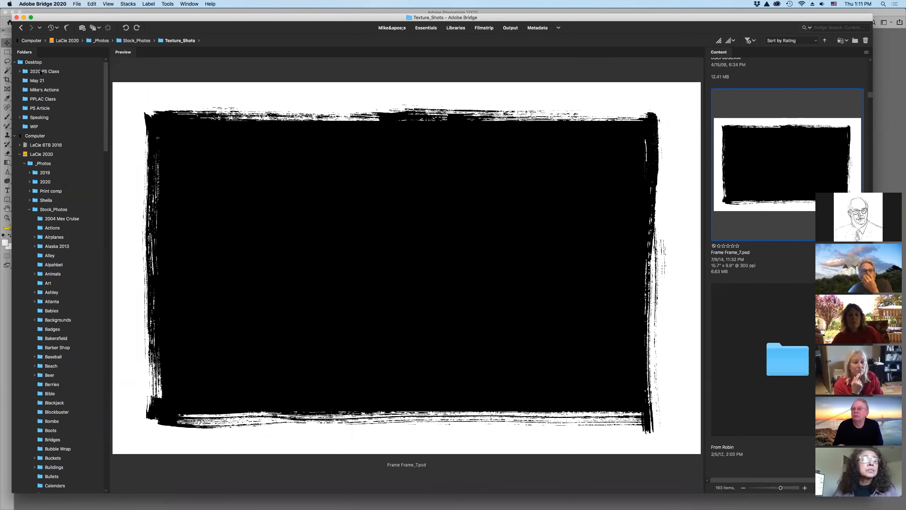
left_click(38, 81)
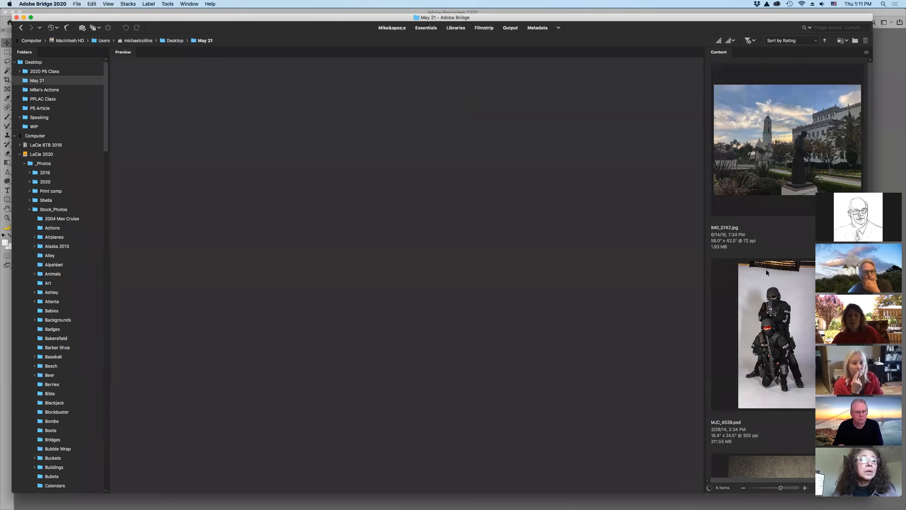
double_click(769, 141)
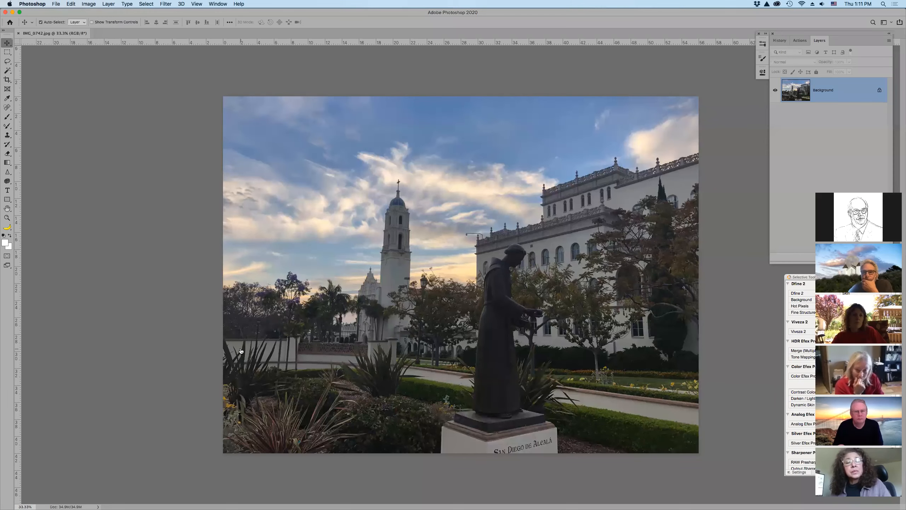
Switch back to Adobe Bridge and place Frame Frame_7.psd from the Texture_Shots folder into the open photo in Photoshop.
key("super+Tab")
scroll(35, 401, "down", 15)
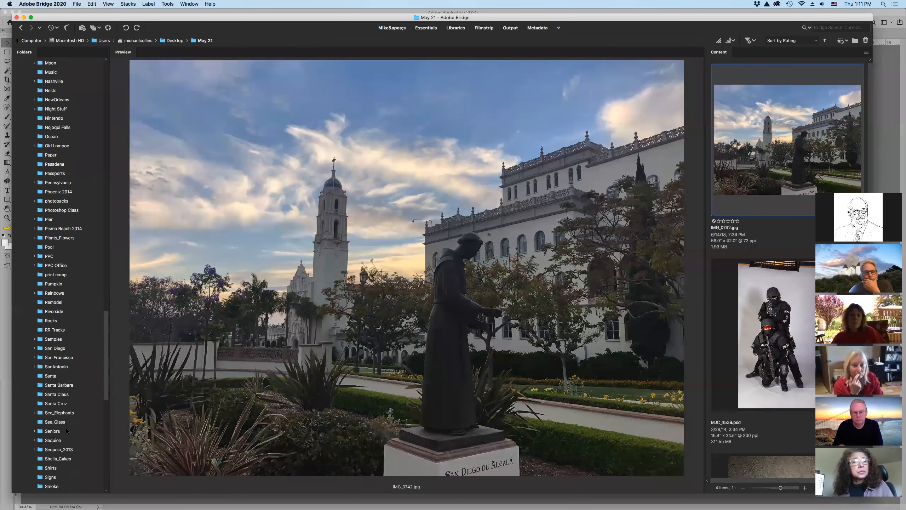
scroll(65, 435, "down", 15)
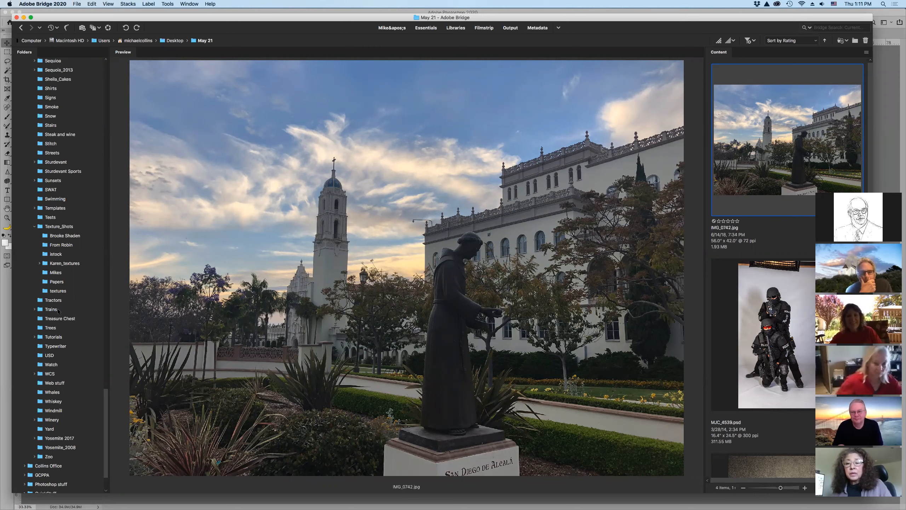
left_click(65, 227)
scroll(765, 325, "down", 3)
scroll(763, 325, "down", 10)
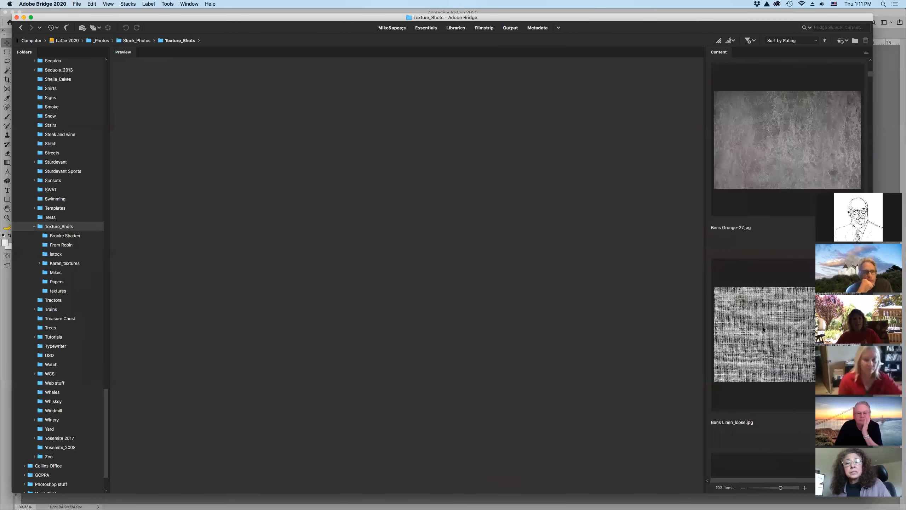
scroll(762, 327, "down", 5)
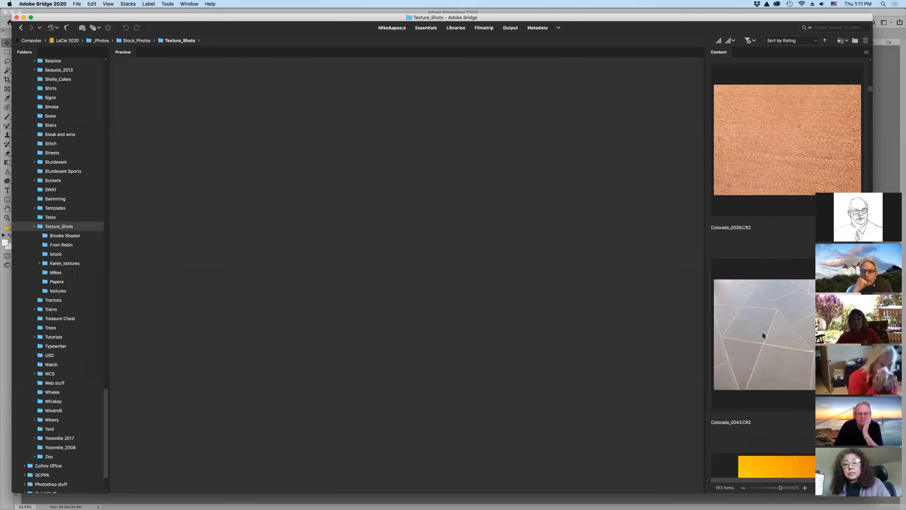
left_click(783, 174)
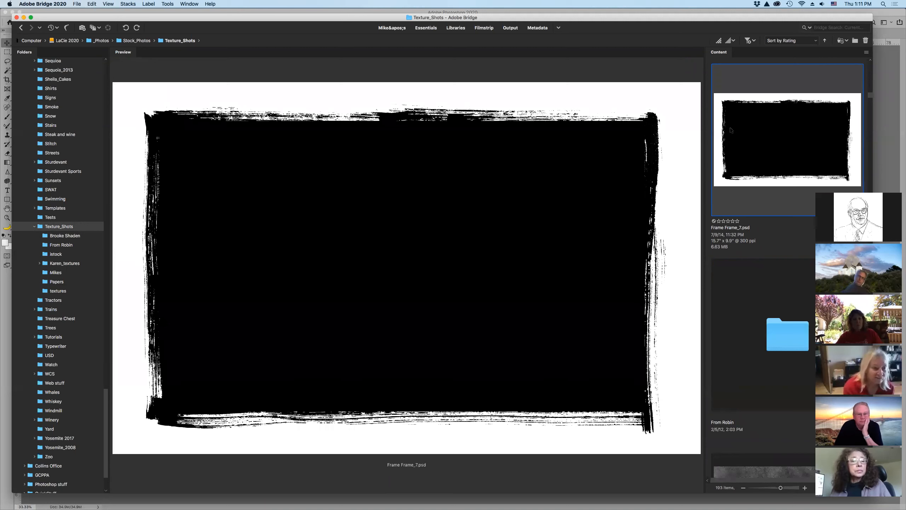
right_click(782, 139)
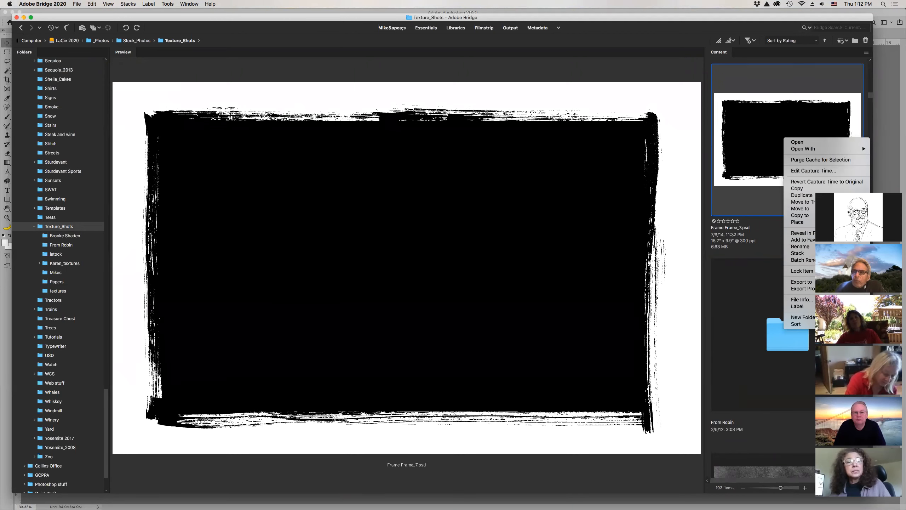
mouse_move(799, 222)
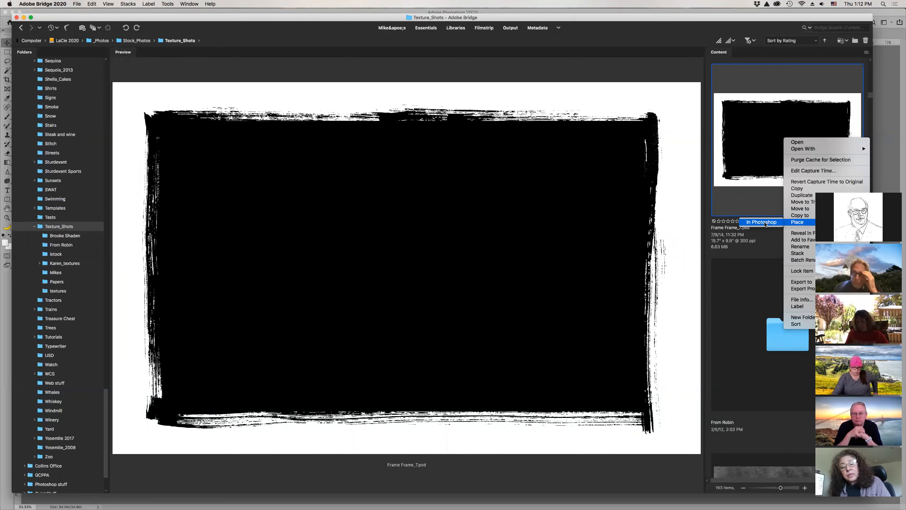
left_click(763, 222)
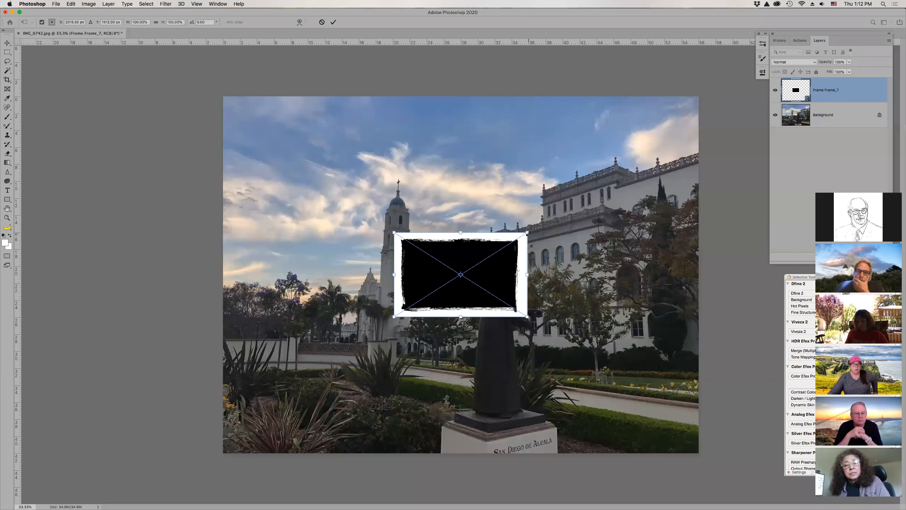
Stretch the placed frame to cover the entire canvas and set its blend mode to Lighten.
left_click_drag(527, 230, 695, 115)
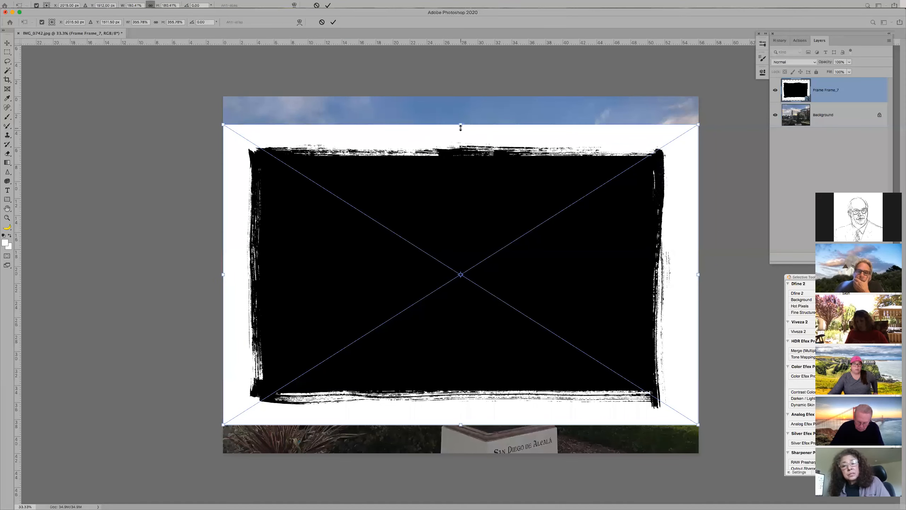
left_click_drag(461, 127, 465, 96)
left_click_drag(460, 423, 460, 452)
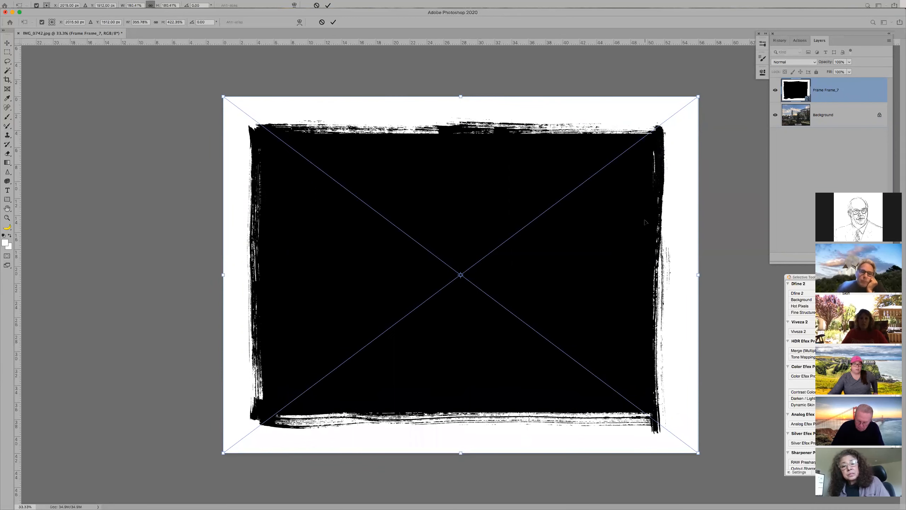
key("Return")
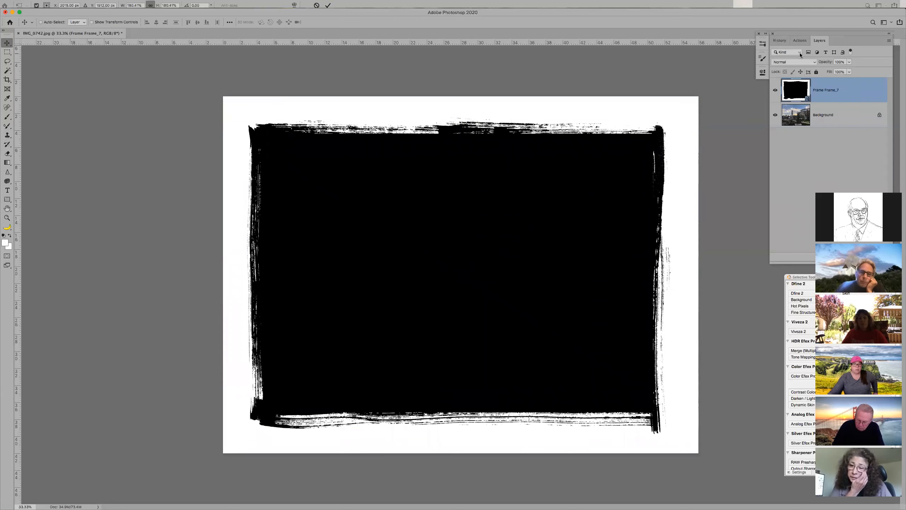
left_click(804, 62)
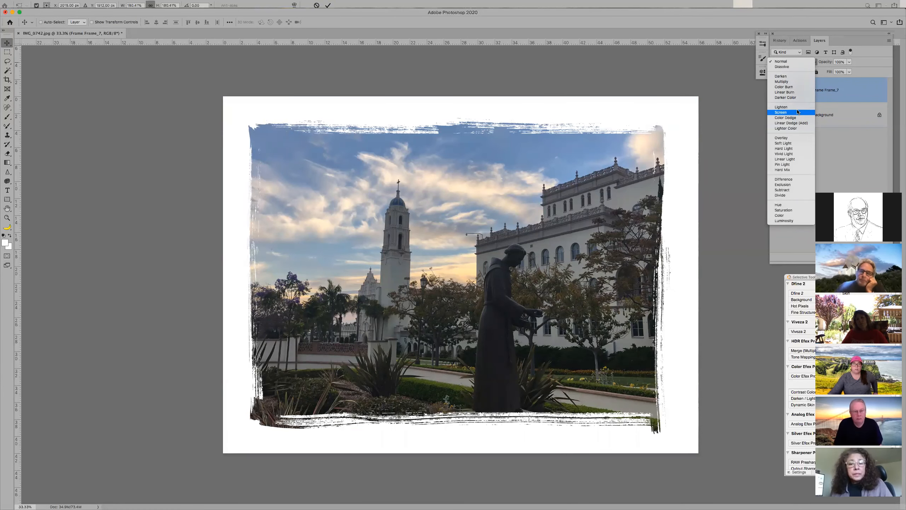
left_click(798, 107)
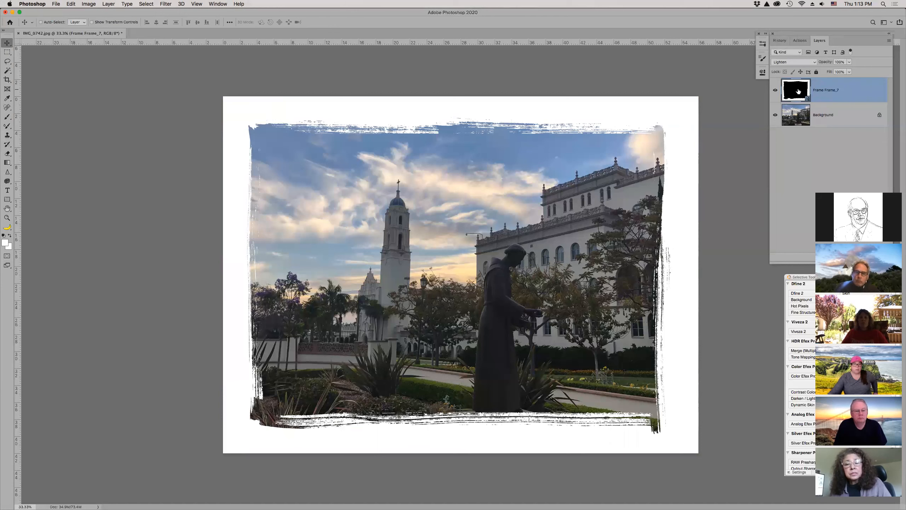
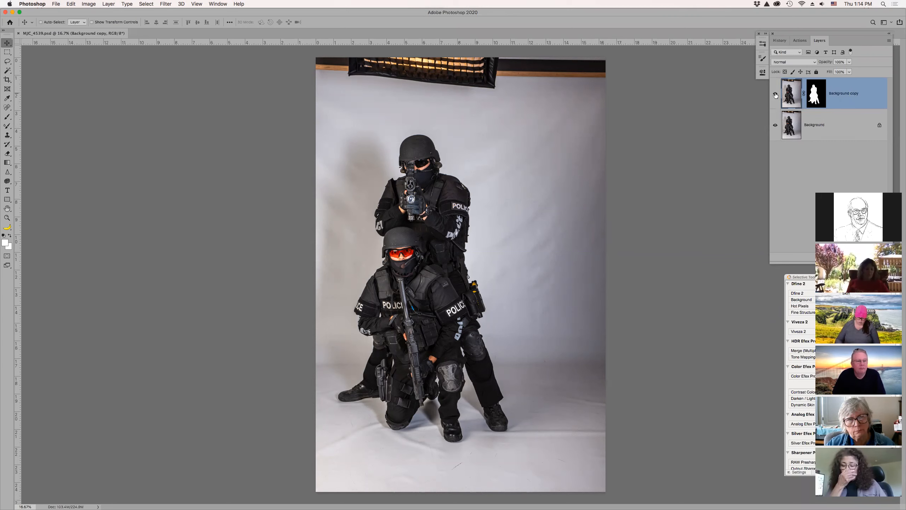
Toggle the Background layer's visibility to examine the masked cutout of the two officers, leaving the layer shown.
left_click(775, 126)
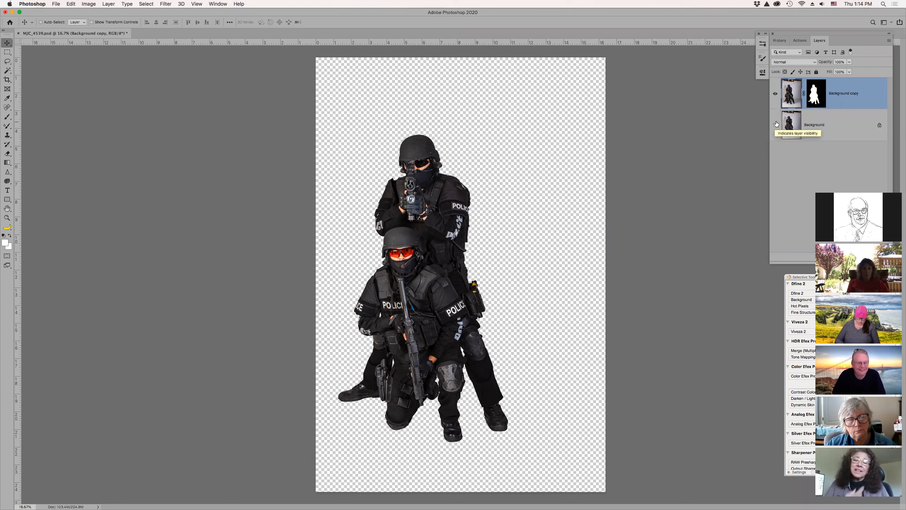
left_click(775, 125)
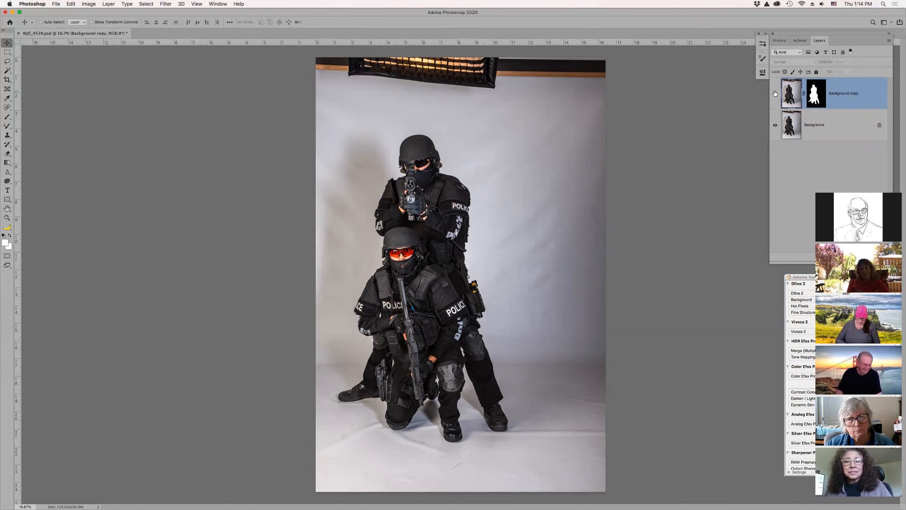
left_click(775, 125)
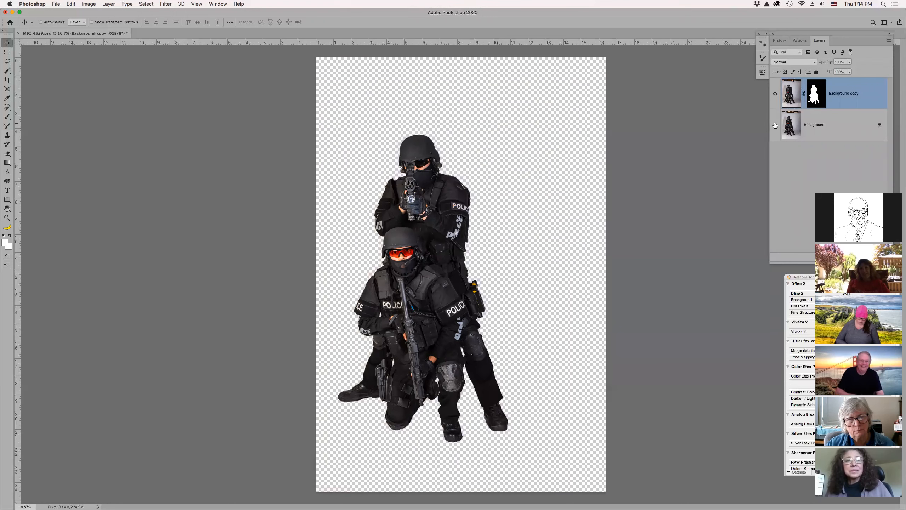
left_click(775, 126)
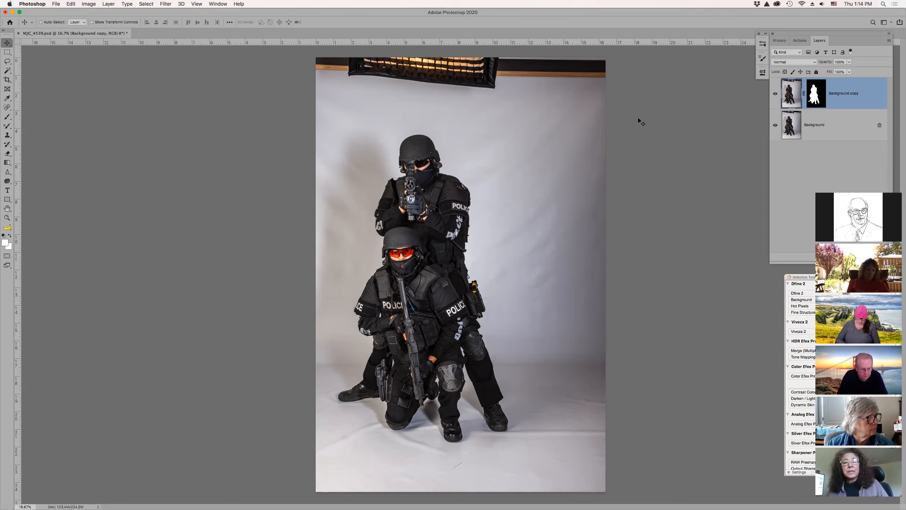
Switch to the Quick Selection tool and select the two officers with Select Subject.
key("w")
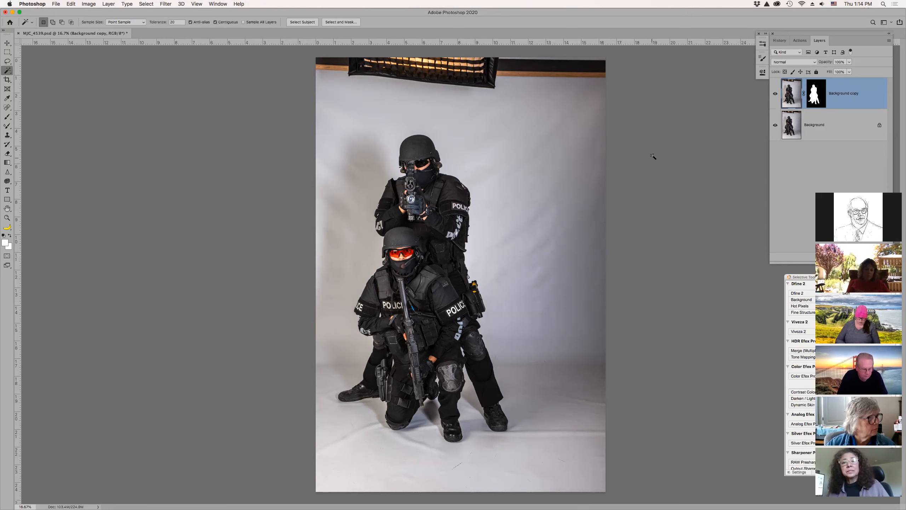
key("shift+w")
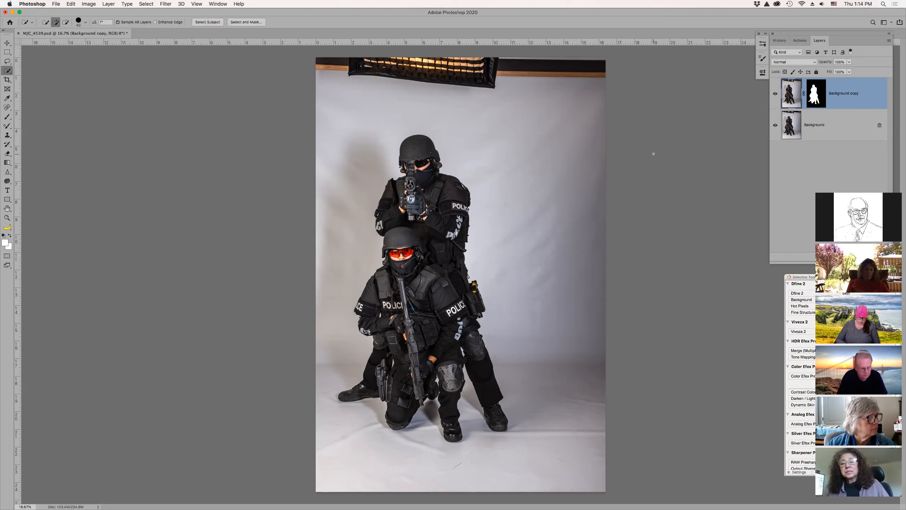
key("shift+w")
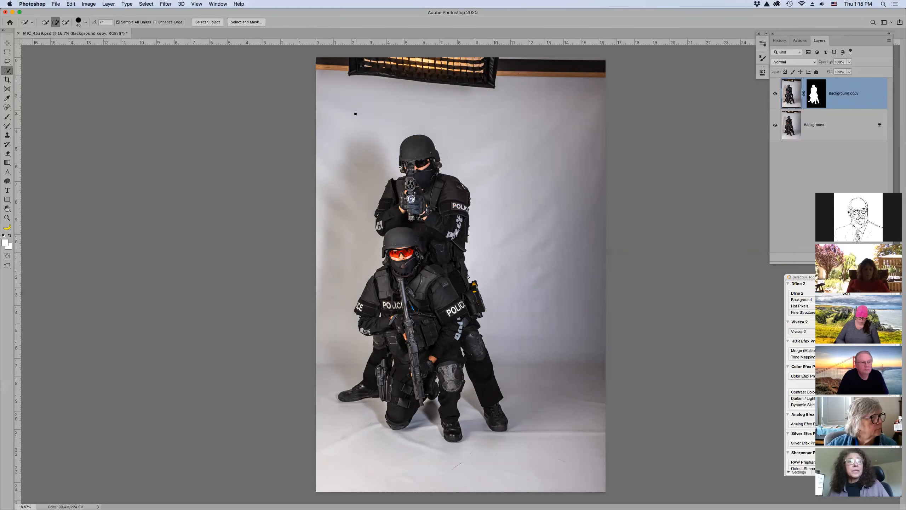
left_click(209, 22)
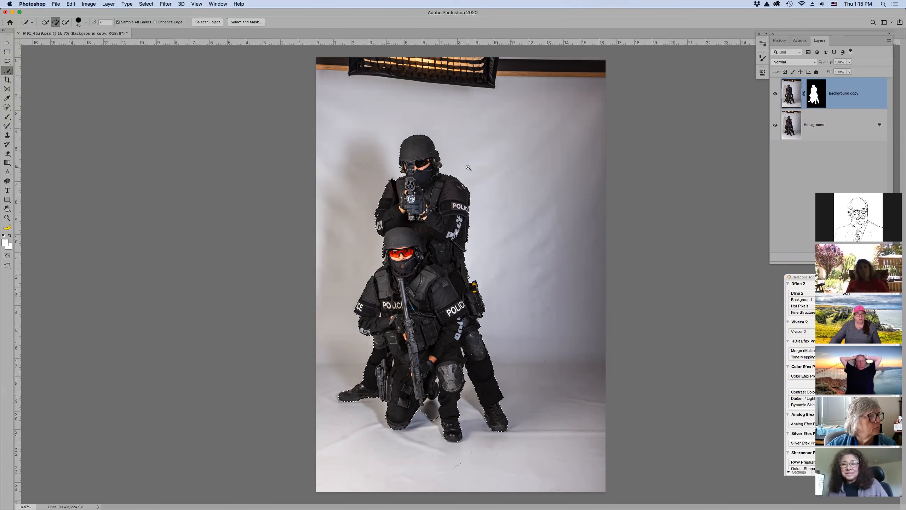
Subtract the small background gaps beside and below the standing officer's yellow holster from the selection.
key("z")
left_click_drag(405, 115, 512, 239)
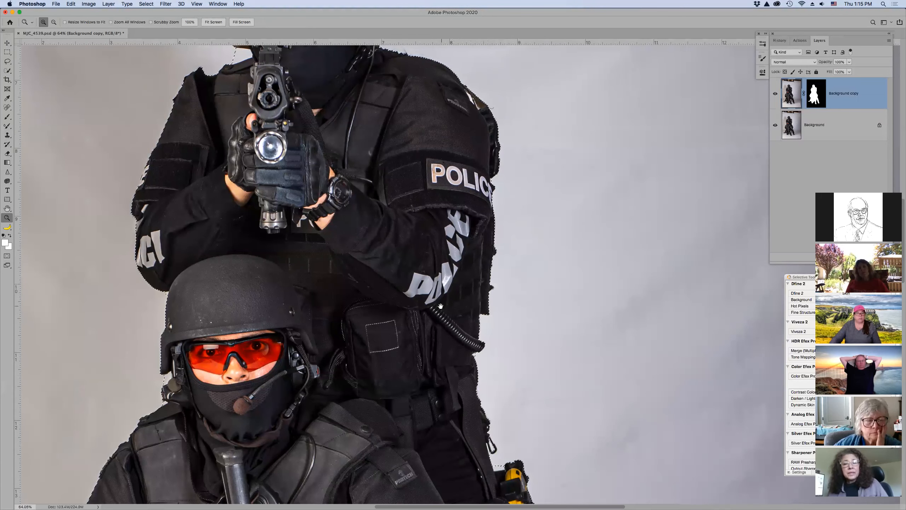
scroll(439, 311, "down", 10)
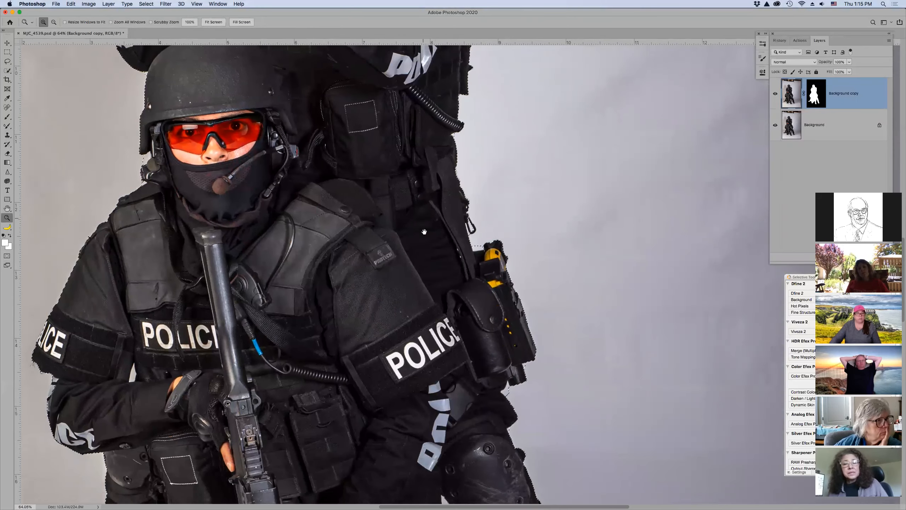
left_click(472, 255)
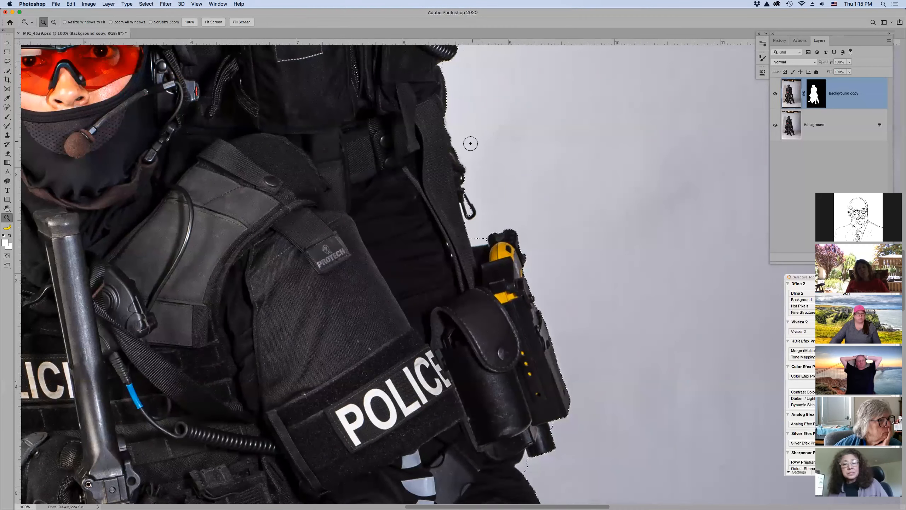
key("w")
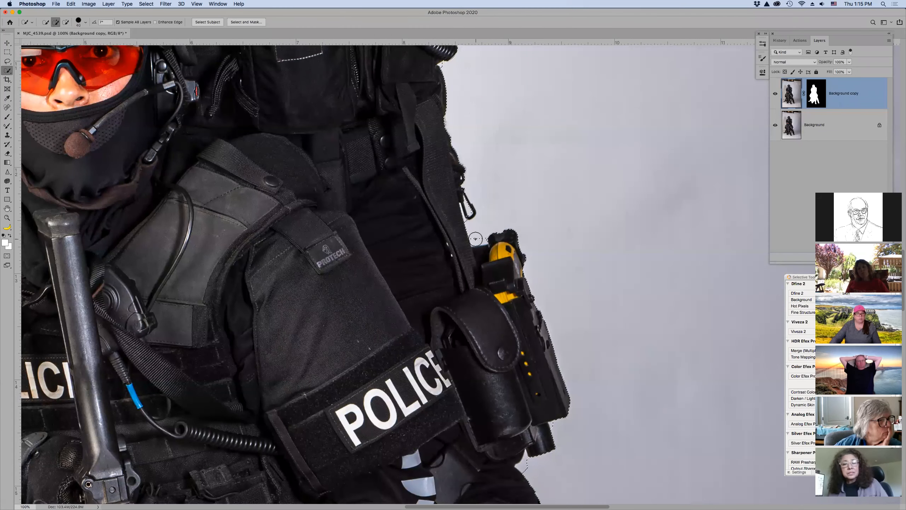
key("alt")
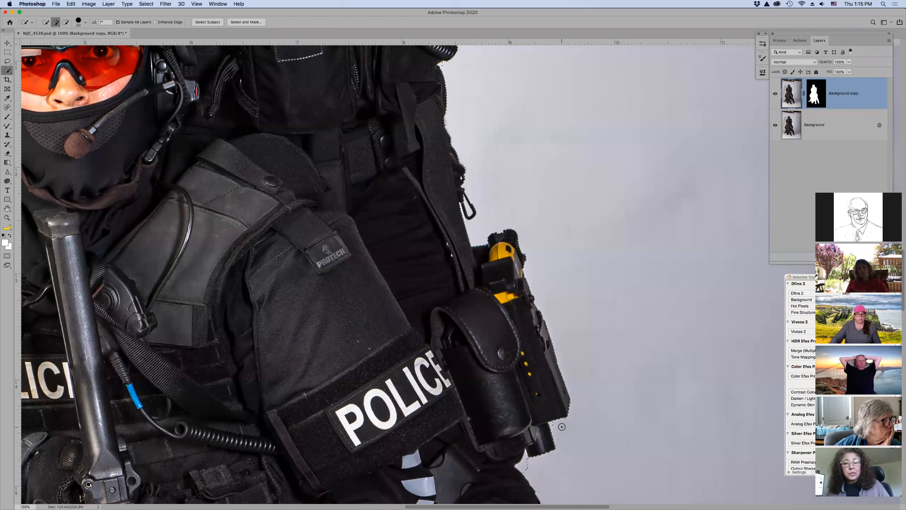
key("alt")
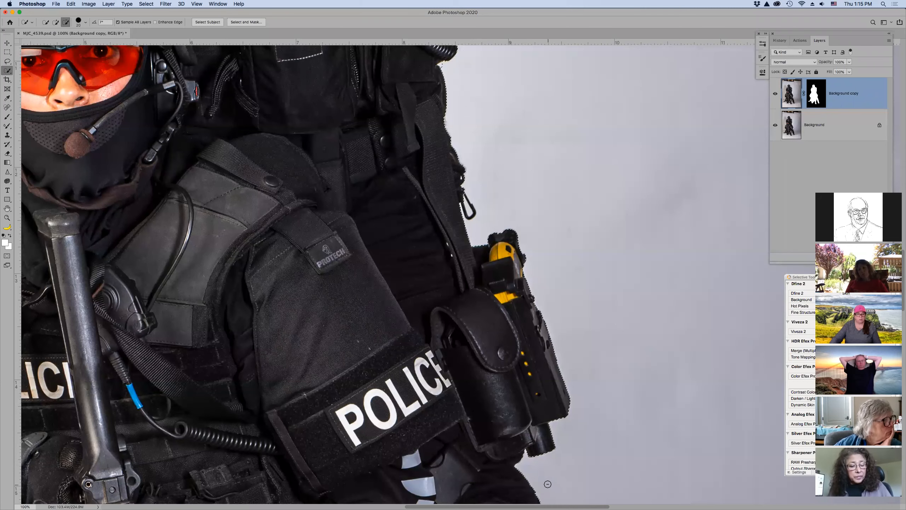
Subtract the stray background areas between the officers' knees and beside the kneeling officer's knee pad from the selection.
key("space")
left_click_drag(470, 420, 532, 157)
left_click_drag(472, 307, 471, 108)
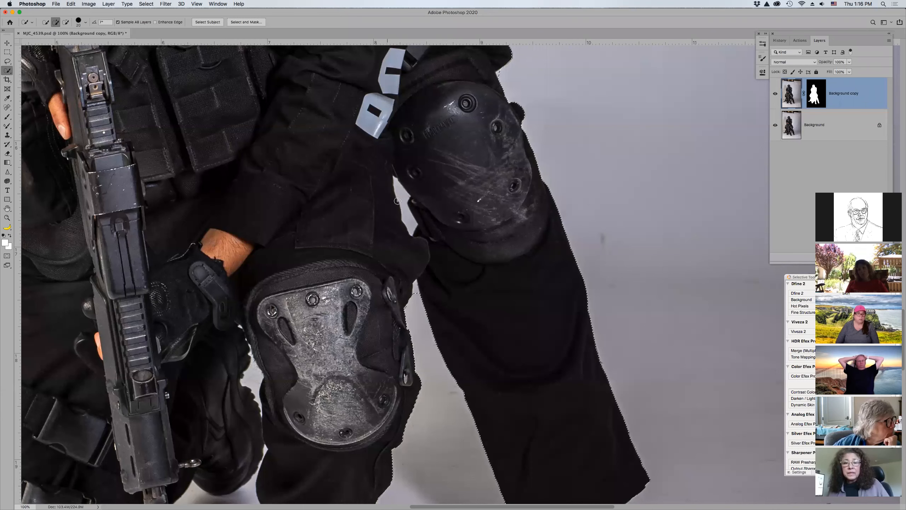
key("alt")
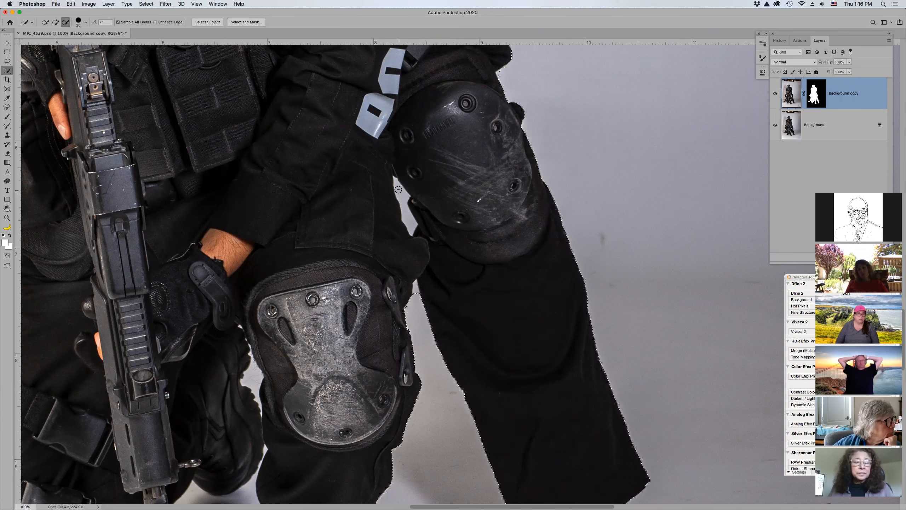
mouse_move(369, 391)
left_mouse_down()
mouse_move(351, 417)
mouse_move(253, 374)
left_mouse_up()
left_click_drag(262, 406, 263, 408)
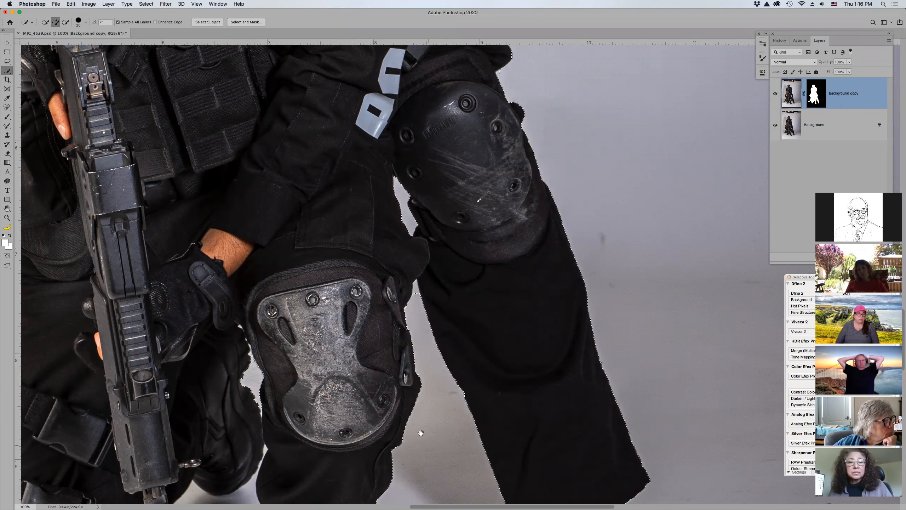
Subtract the shadowed floor area between the rifle muzzle and the kneeling officer's front boot from the selection.
scroll(441, 435, "down", 10)
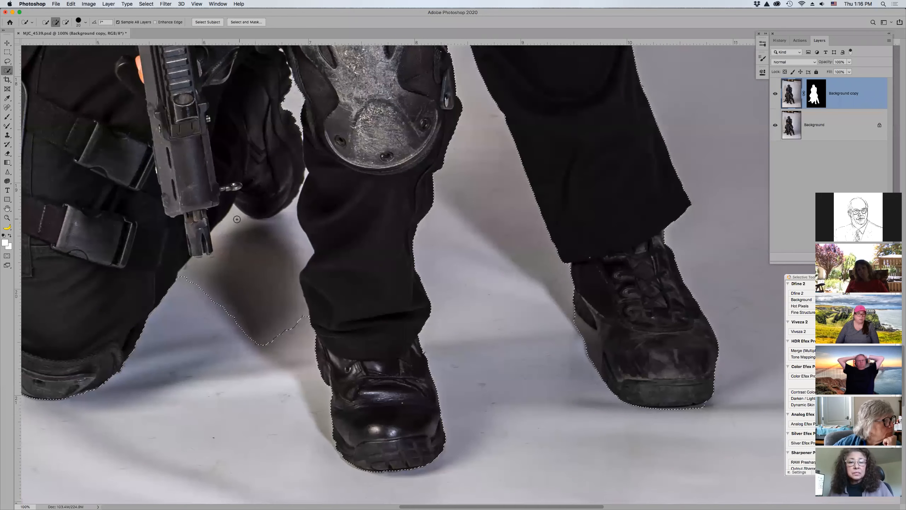
key("alt")
left_click_drag(235, 217, 191, 270)
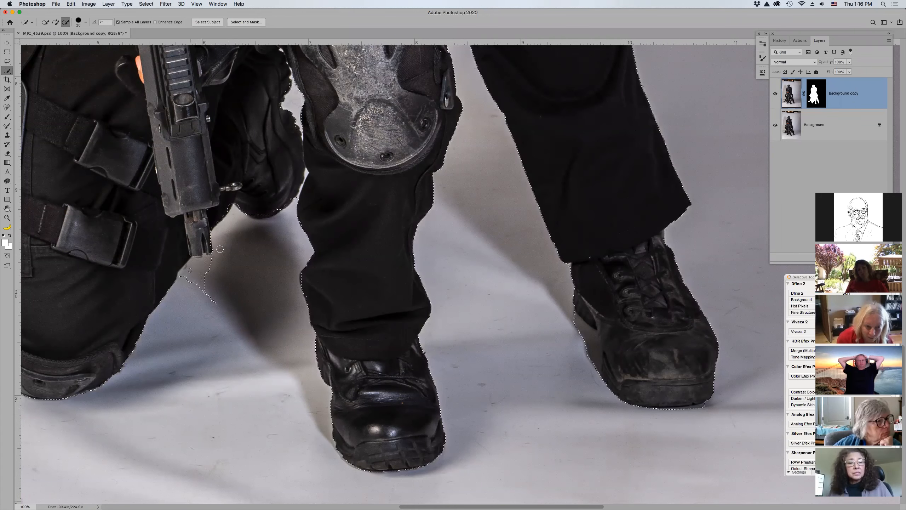
left_click_drag(220, 247, 186, 275)
left_click(186, 276)
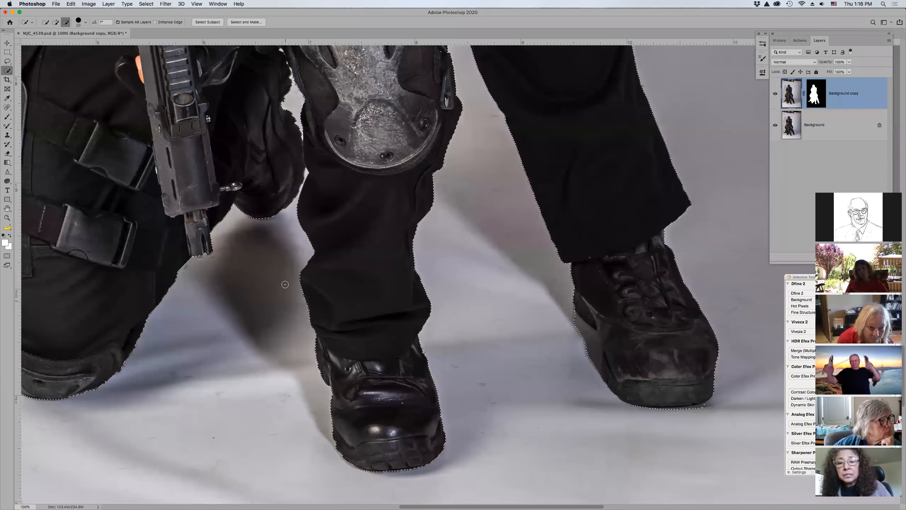
Try to refine the selection edge along the white lettering on the kneeling officer's sleeve patch.
key("super+0")
key("z")
left_click_drag(330, 297, 369, 317)
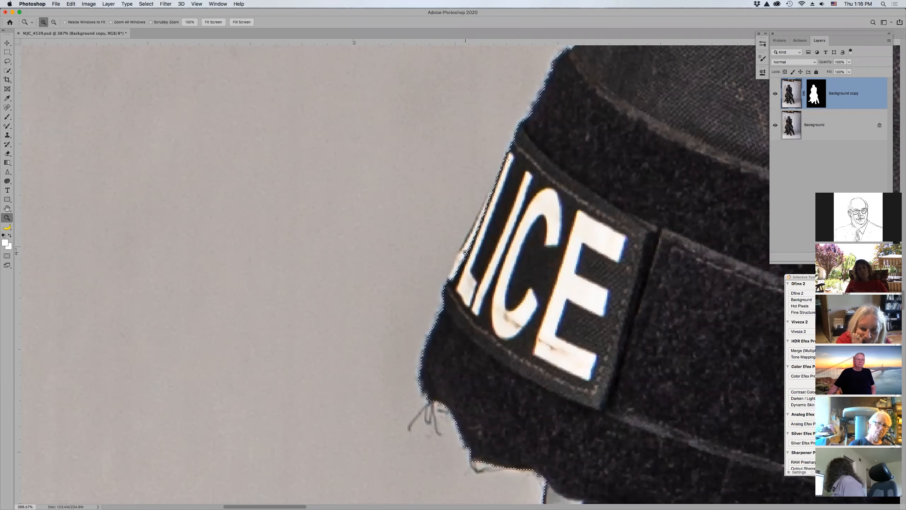
key("w")
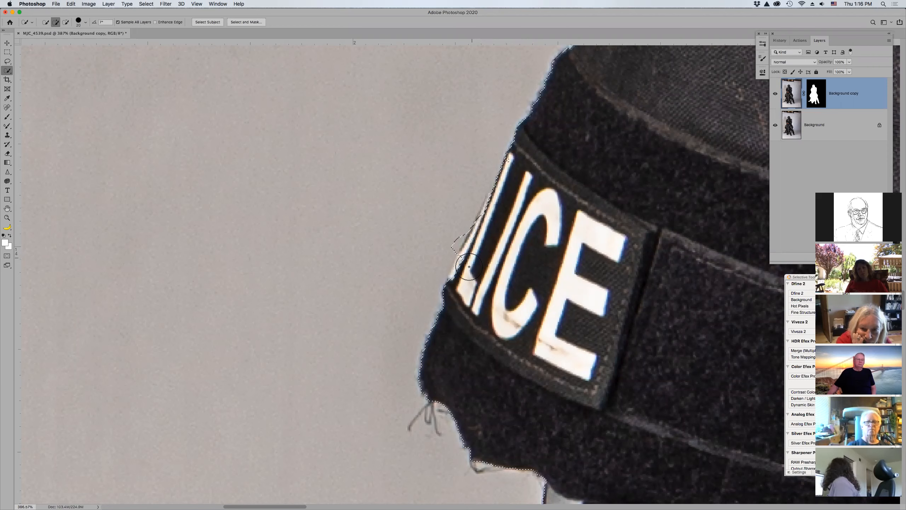
key("p")
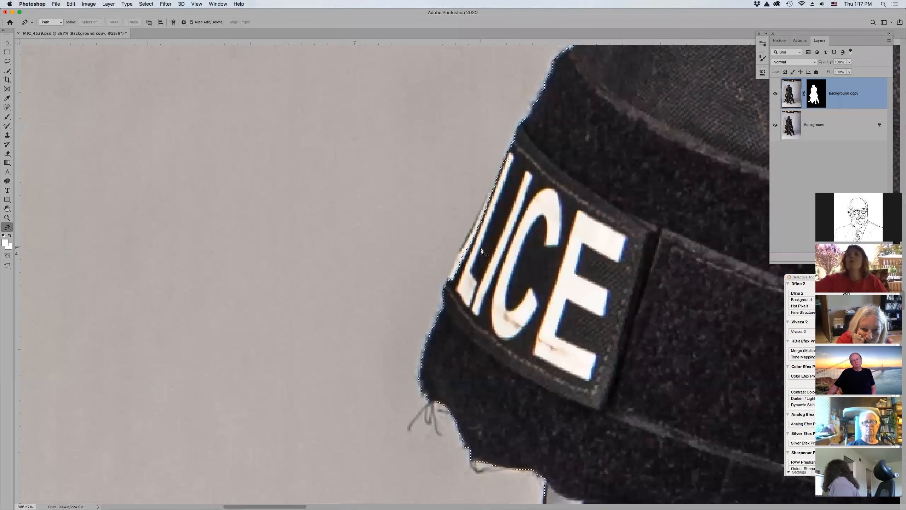
key("w")
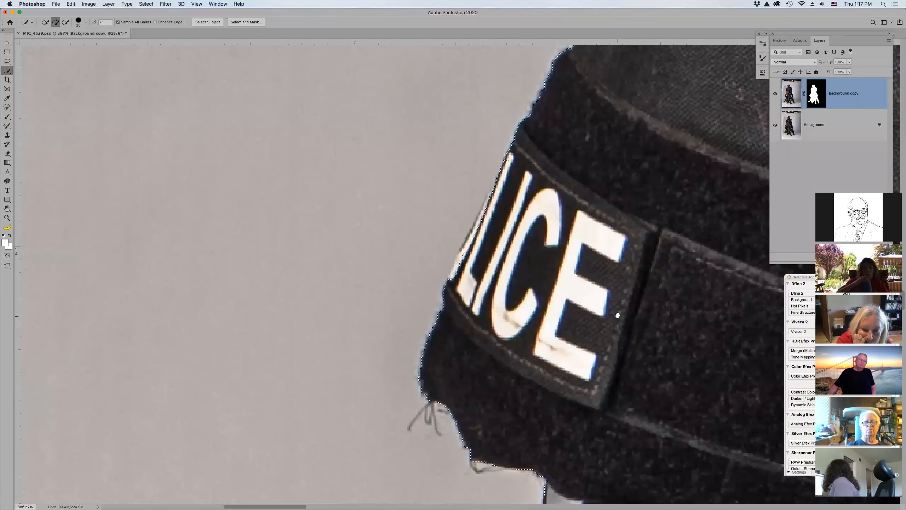
With a smaller selection brush, subtract the background gaps above and below the kneeling officer's headset, keeping the thin metal strut's edge selected.
left_click_drag(606, 194, 525, 332)
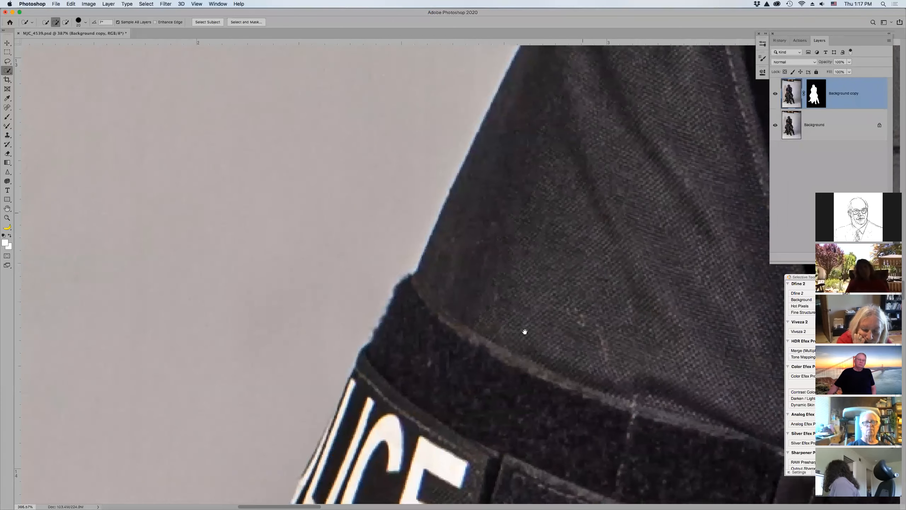
left_click_drag(536, 243, 480, 344)
left_click_drag(482, 233, 354, 470)
left_click_drag(540, 235, 502, 322)
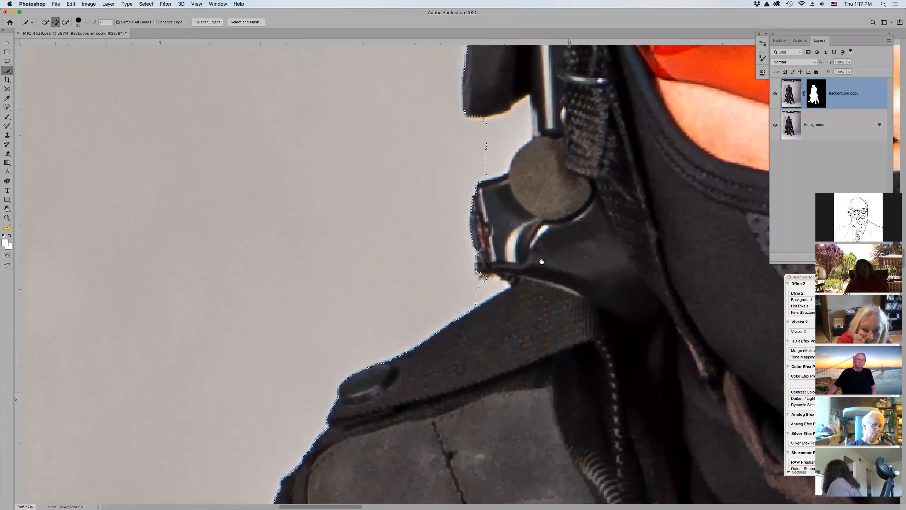
left_click_drag(542, 262, 541, 277)
key("bracketleft")
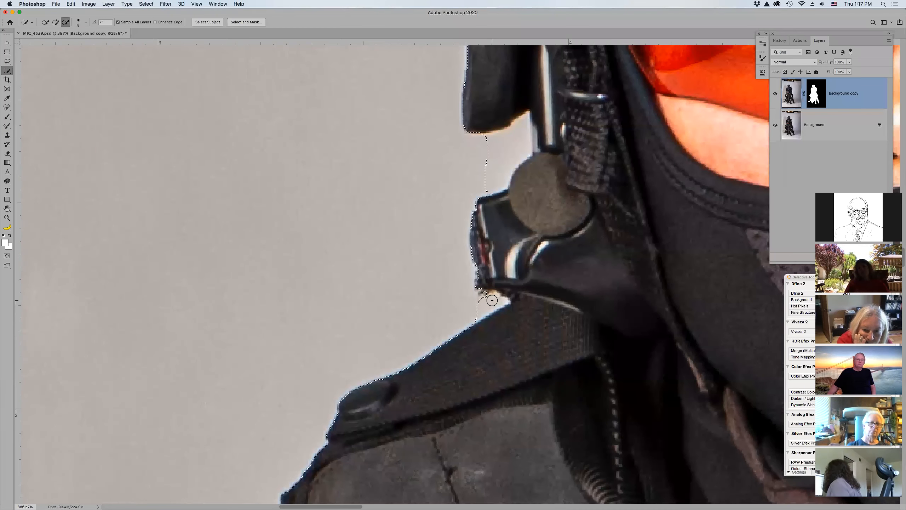
left_click(491, 299, "alt")
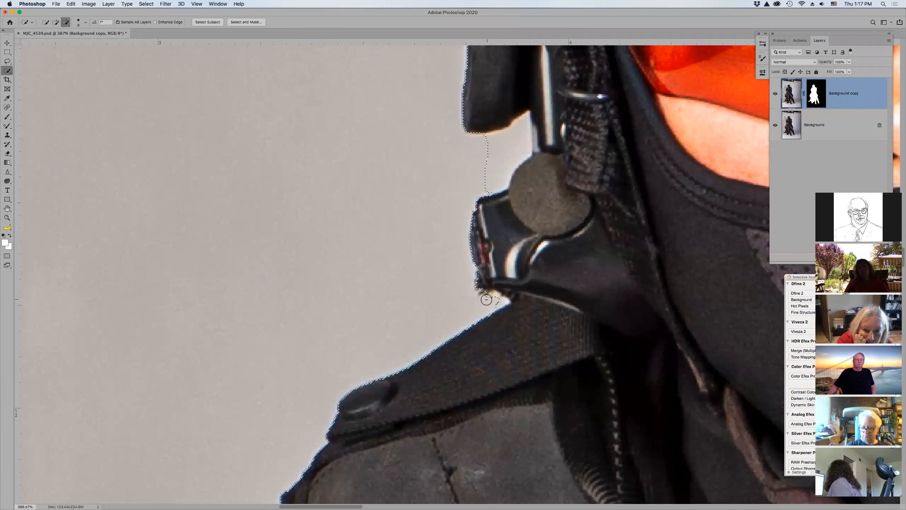
left_click_drag(491, 298, 500, 301)
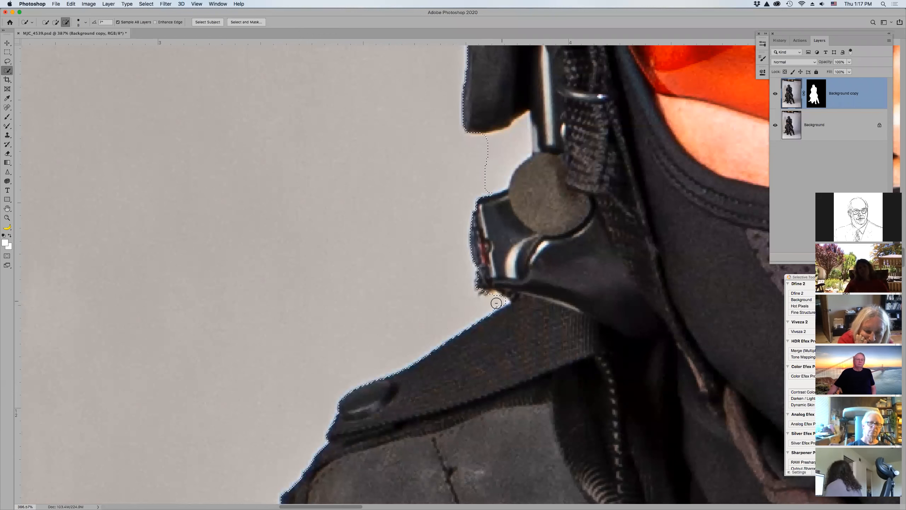
left_click(505, 302, "alt")
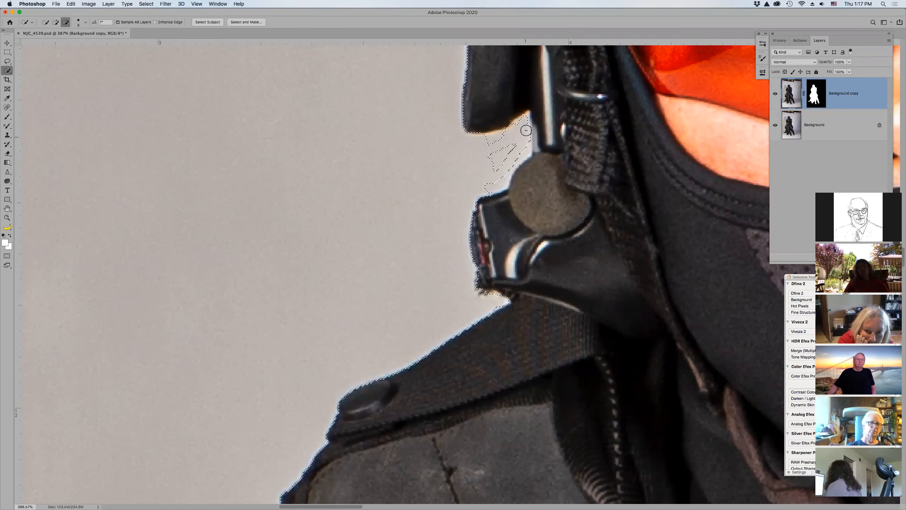
left_click_drag(524, 138, 525, 152)
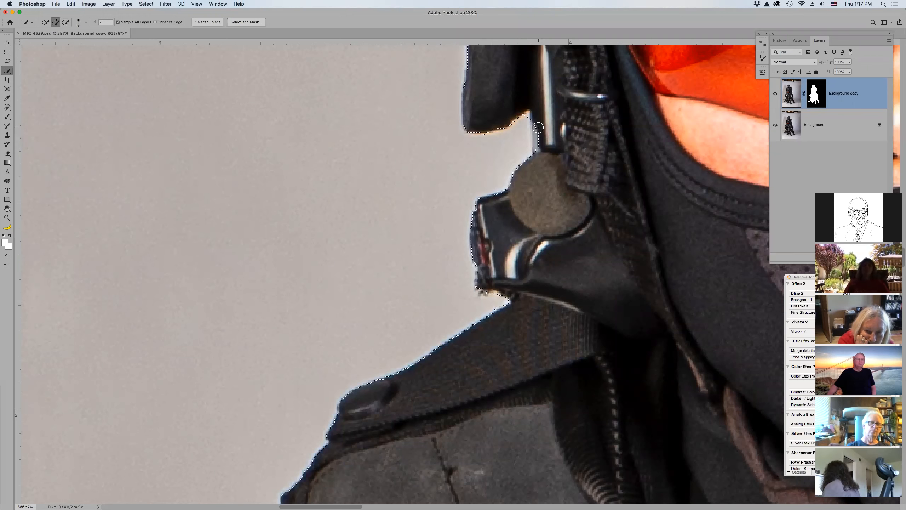
left_click_drag(538, 128, 538, 156)
Subtract the small background corner between the standing officer's elbow and the kneeling officer's helmet from the selection.
left_click_drag(495, 99, 392, 355)
left_click_drag(423, 223, 370, 386)
left_click_drag(487, 225, 415, 508)
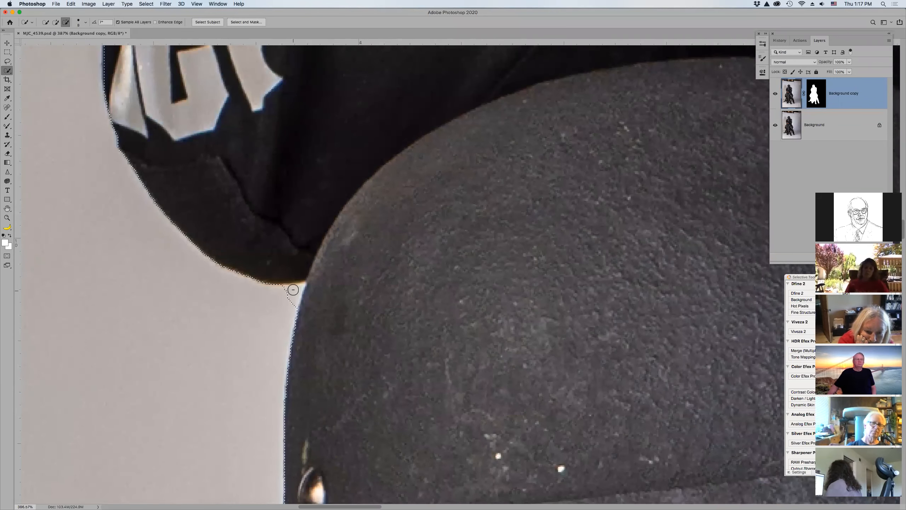
left_click_drag(295, 293, 280, 304)
Target the Background layer and open the current selection in Select and Mask.
left_click_drag(422, 103, 437, 360)
mouse_move(417, 52)
left_mouse_down()
mouse_move(480, 367)
mouse_move(469, 380)
left_mouse_up()
left_click_drag(558, 75, 495, 293)
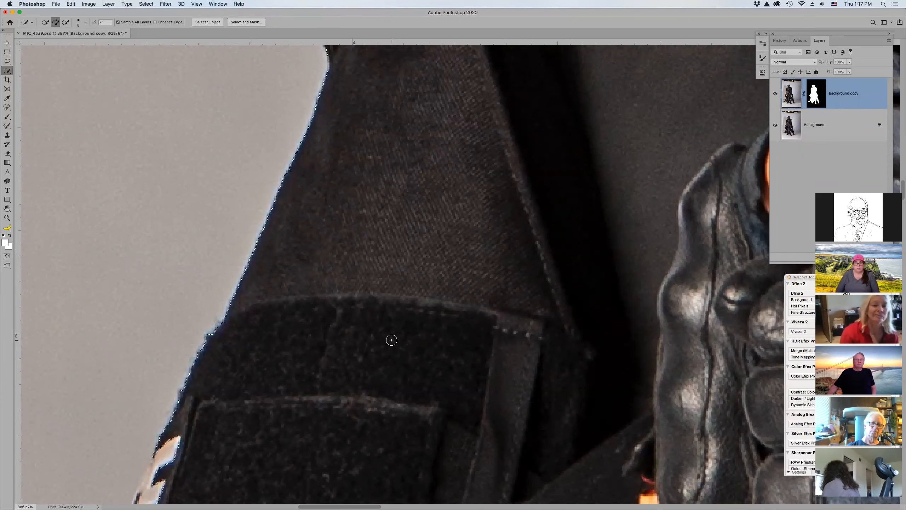
left_click(815, 122)
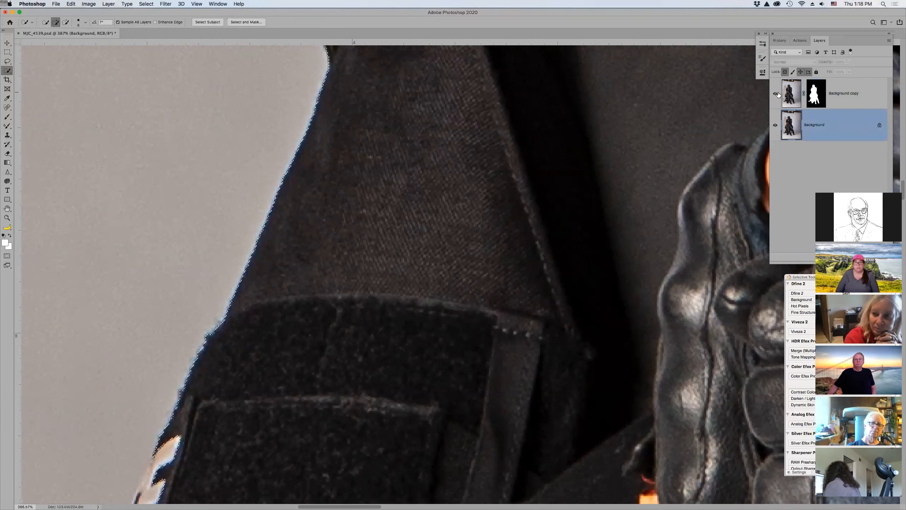
left_click(246, 21)
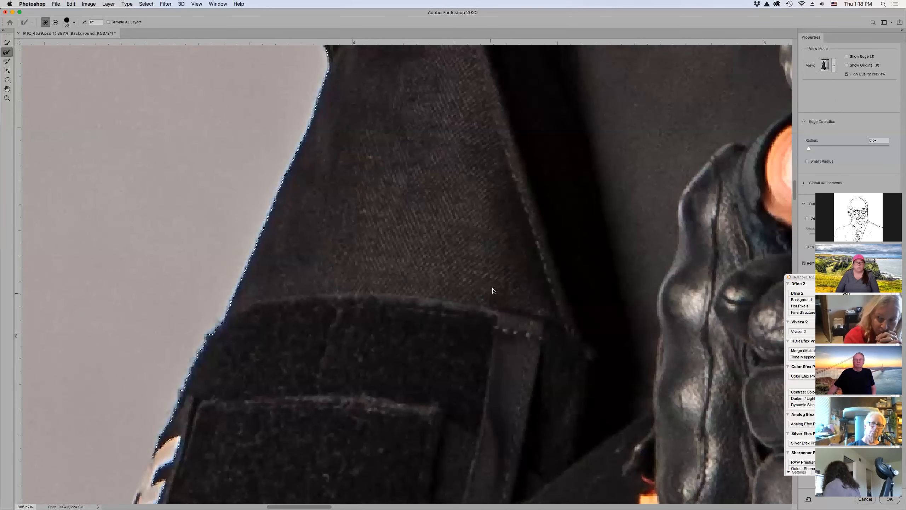
Preview the selection in the On Black view mode and choose the Refine Edge Brush tool.
key("super+minus")
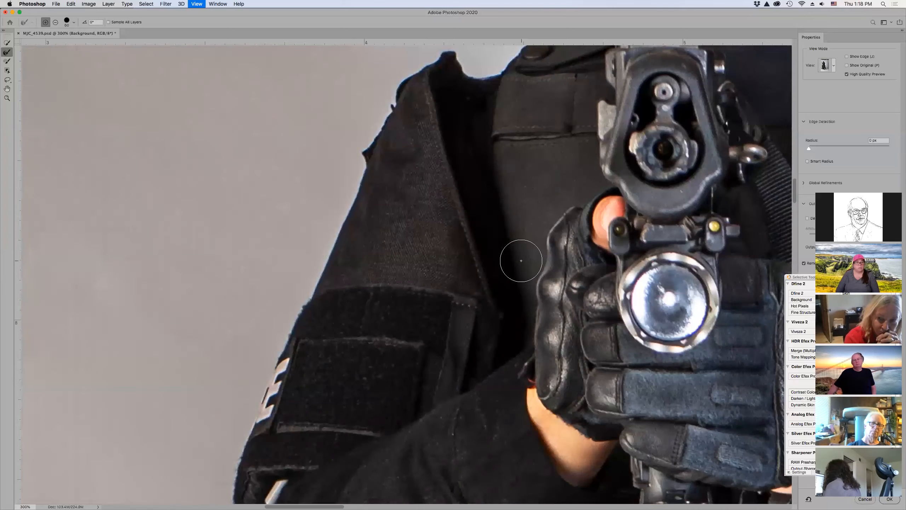
key("super+minus")
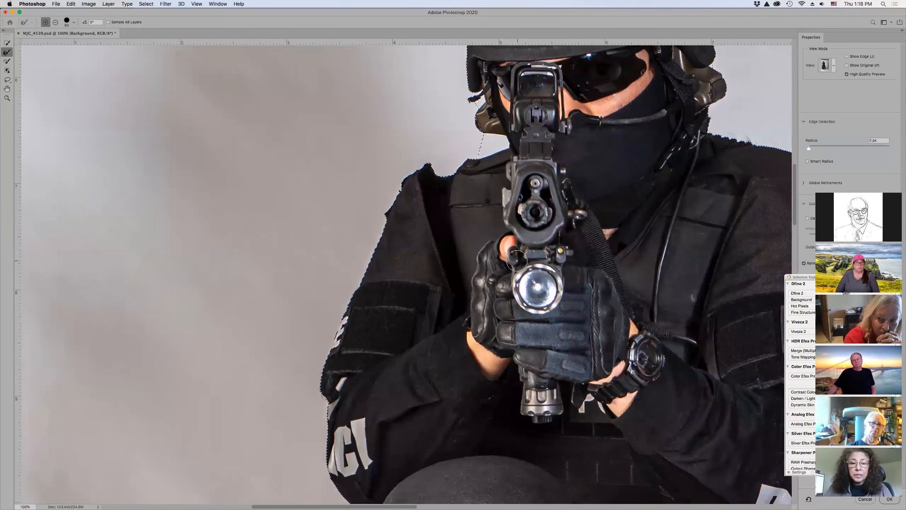
left_click(833, 66)
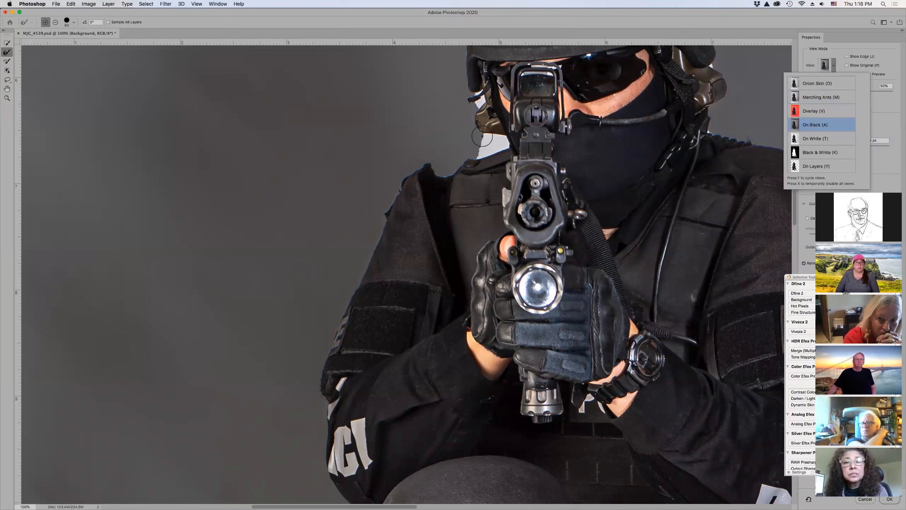
left_click(4, 53)
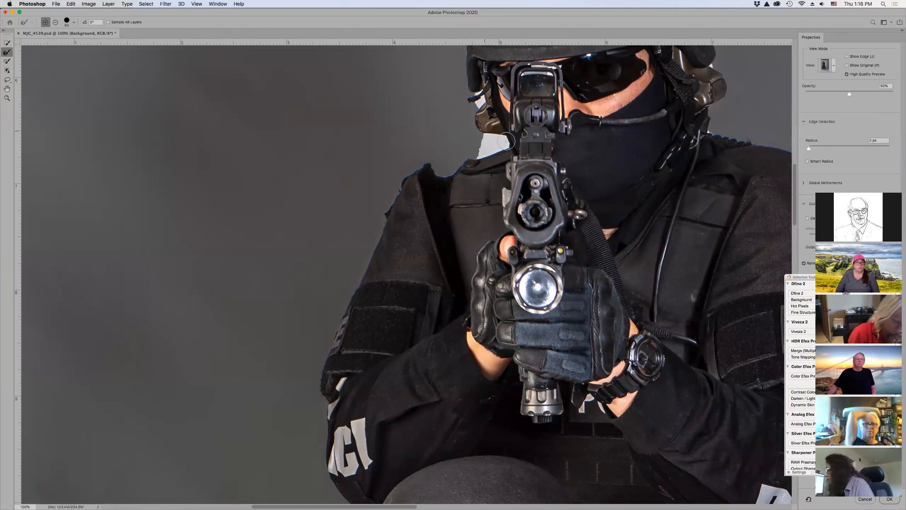
Refine the background patch above the standing officer's shoulder and, with a smaller brush, the gap beside the headset strut.
mouse_move(490, 156)
left_mouse_down()
mouse_move(447, 194)
mouse_move(459, 173)
left_mouse_up()
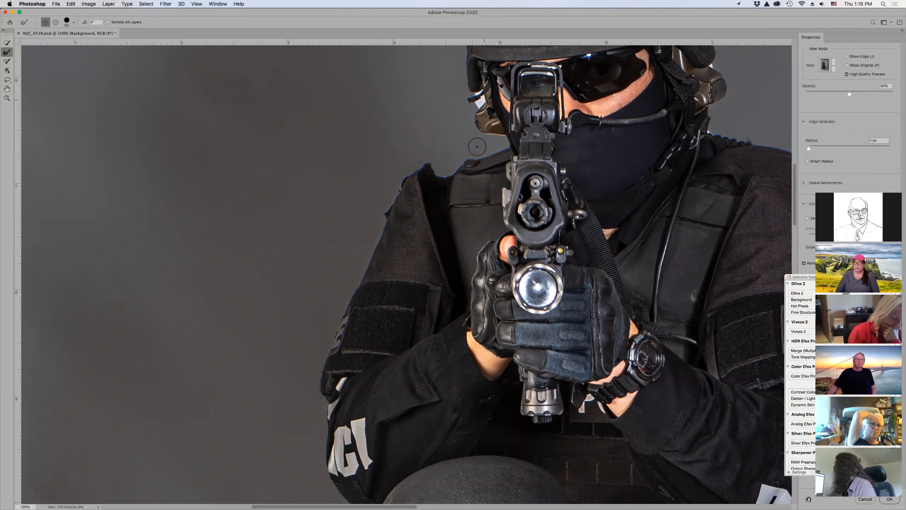
key("z")
left_click(486, 89)
left_click_drag(487, 116, 461, 294)
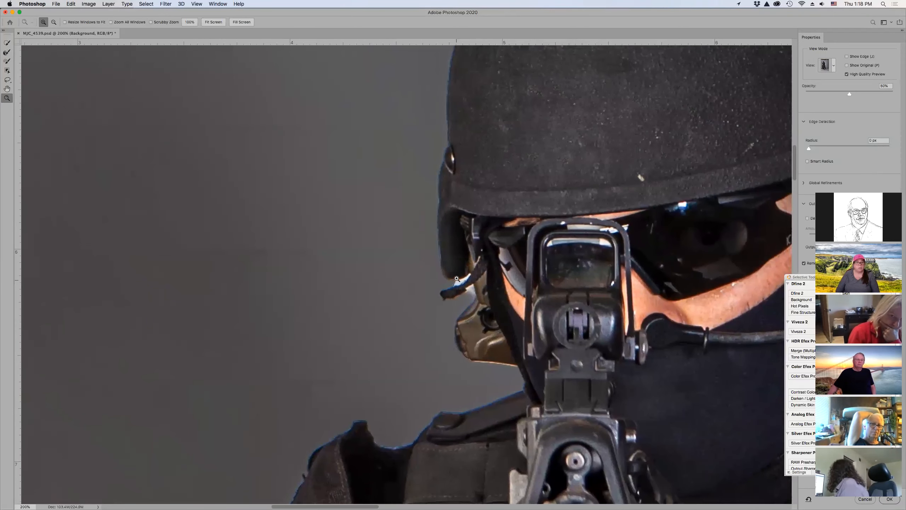
key("r")
key("bracketleft")
key("bracketleft")
key("bracketleft")
key("bracketleft")
key("bracketleft")
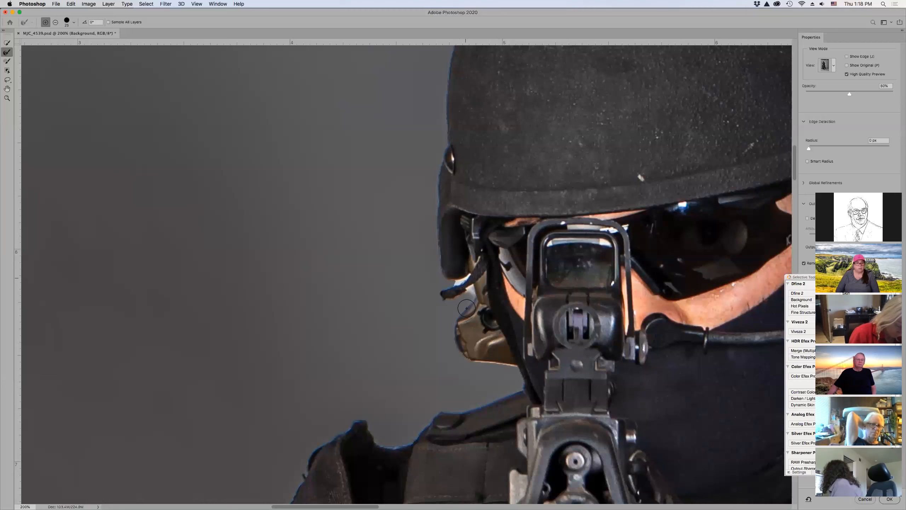
left_click_drag(468, 307, 467, 300)
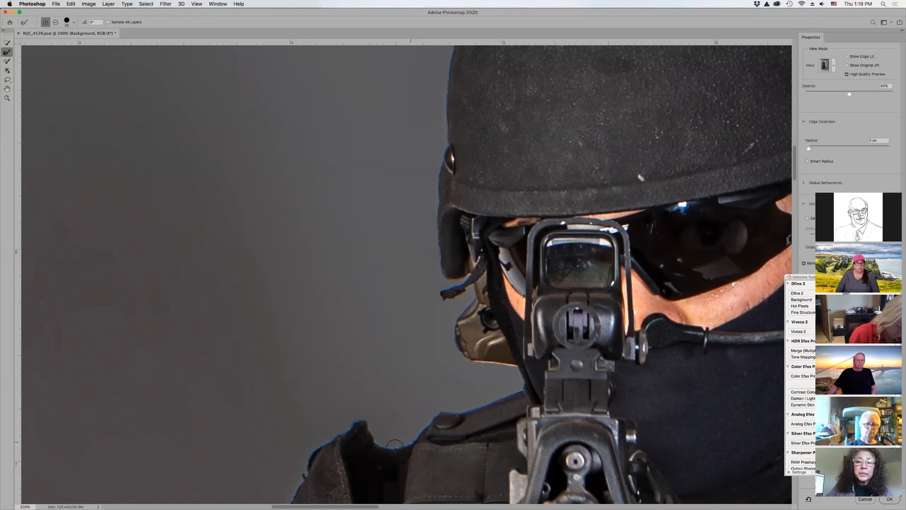
left_click(513, 392)
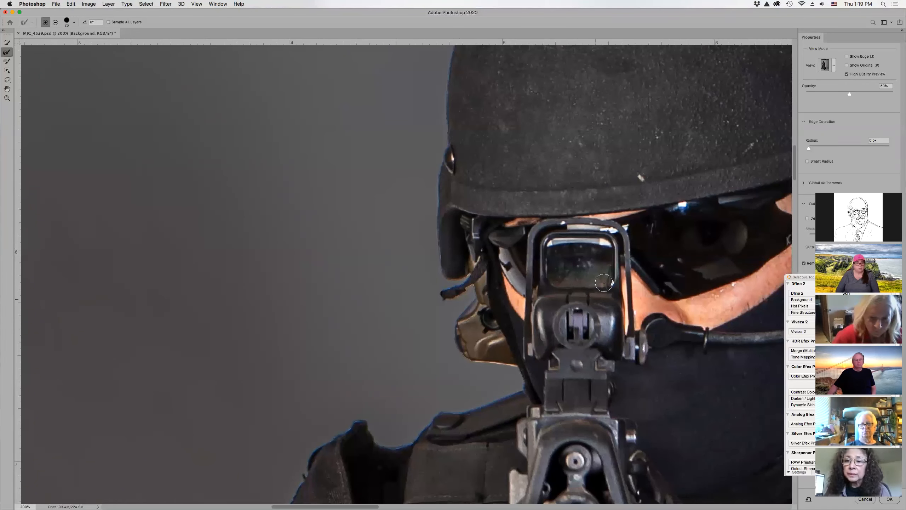
Examine the cutout's edges from the standing officer's helmet down past the elbow and gear pouches to the knee pad.
key("super+minus")
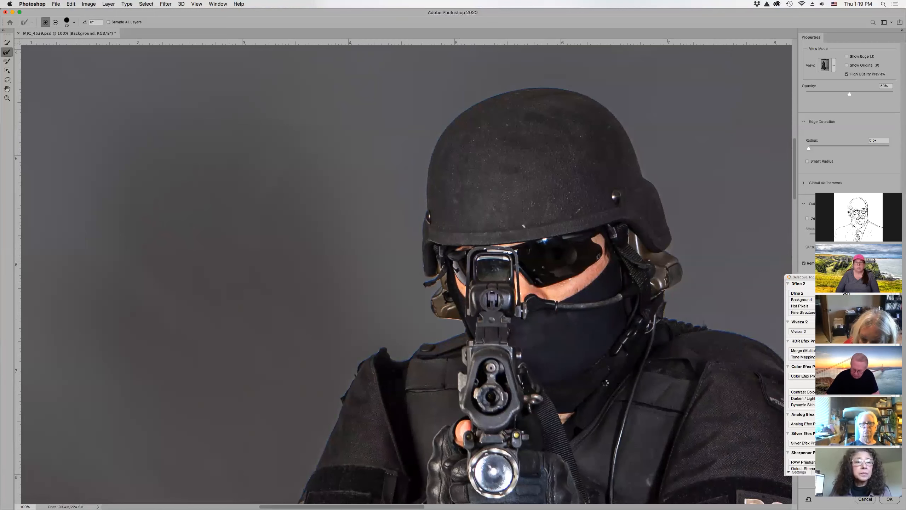
left_click_drag(496, 187, 296, 54)
left_click_drag(570, 328, 480, 179)
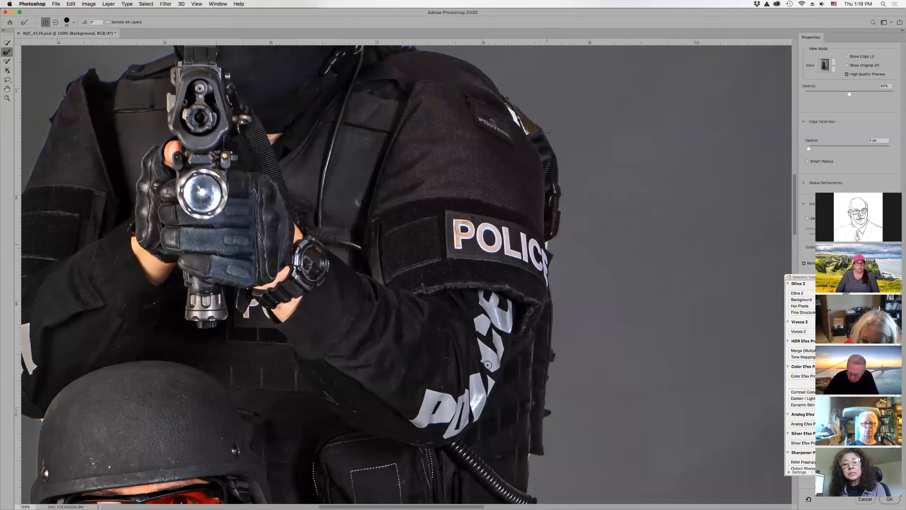
left_click_drag(487, 364, 487, 180)
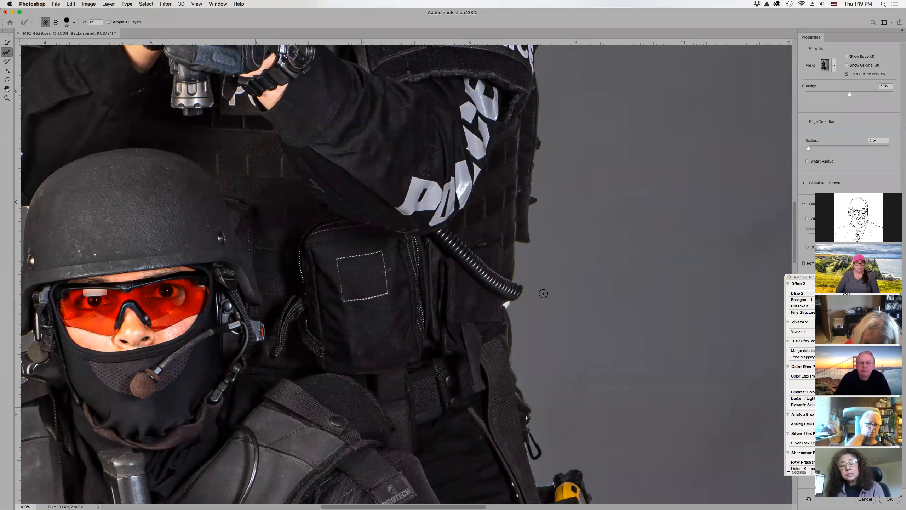
scroll(496, 282, "down", 15)
scroll(495, 282, "right", 3)
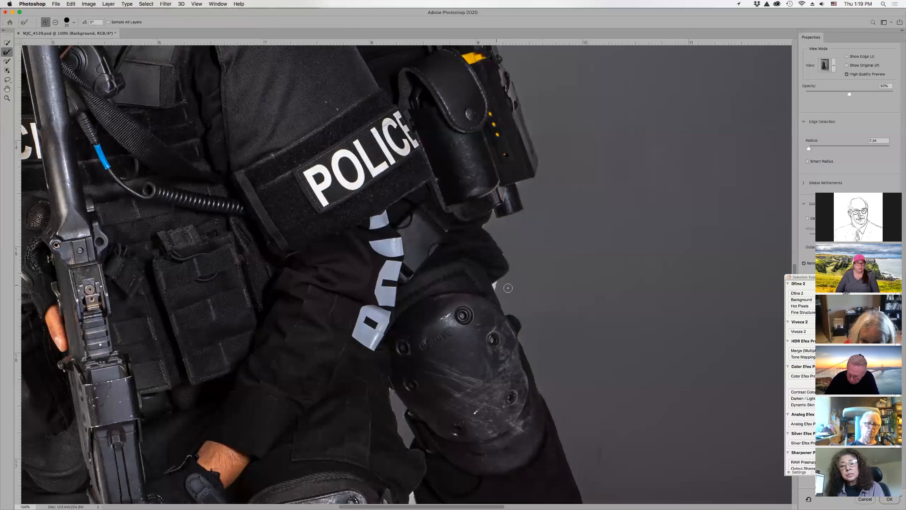
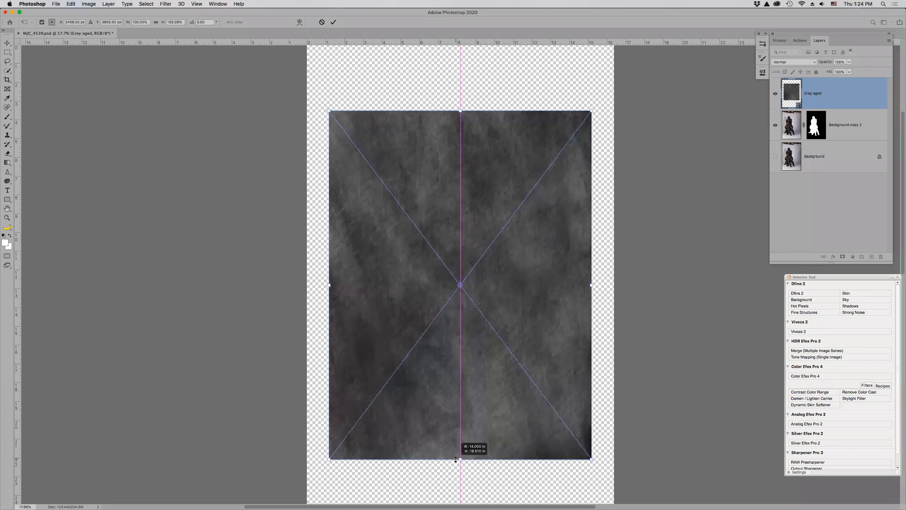
Commit the grey aged texture's transform at 14.000 by 18.610 in and set its blend mode to Hard Light.
key("Return")
key("z")
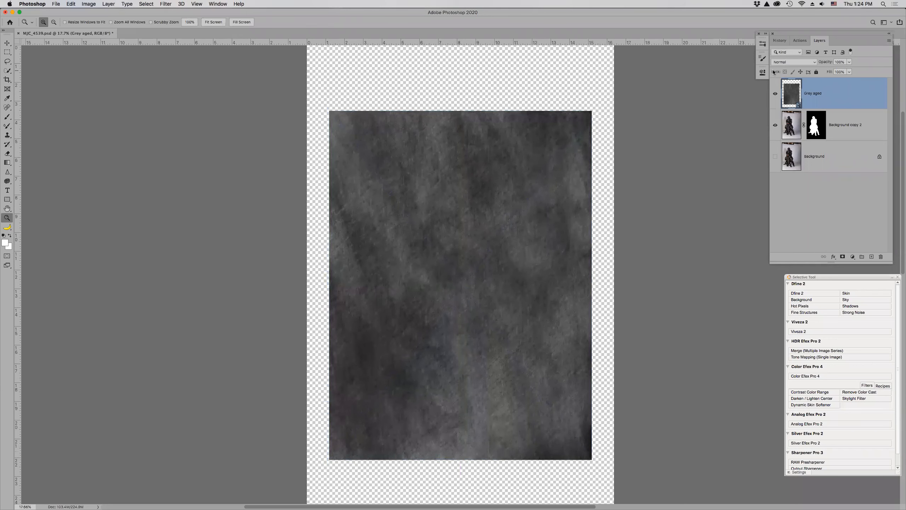
left_click(657, 124)
left_click(793, 62)
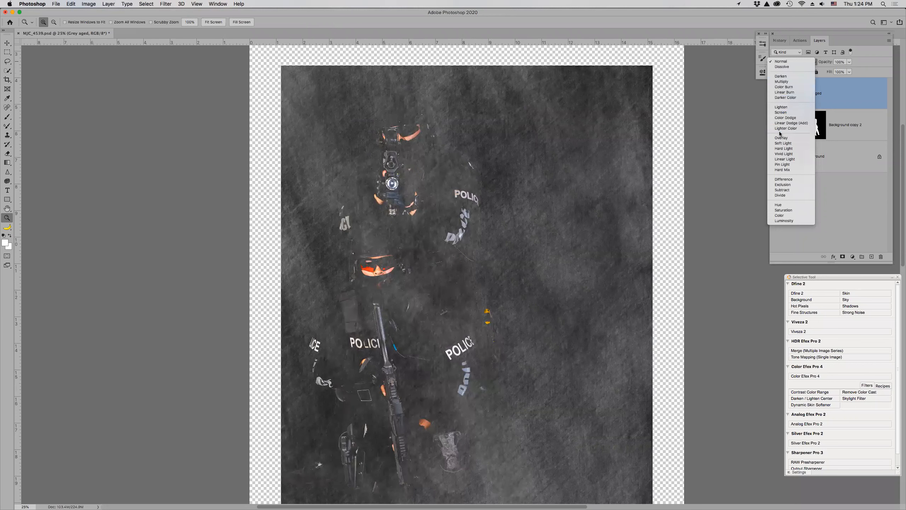
left_click(774, 149)
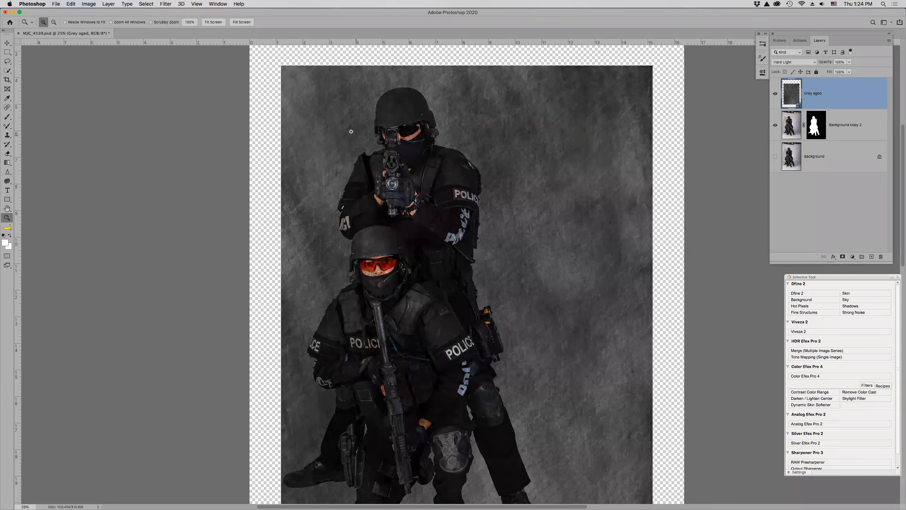
Lasso around the kneeling officer's goggles and exposed skin, adding the missed area to the selection.
left_click_drag(329, 181, 488, 305)
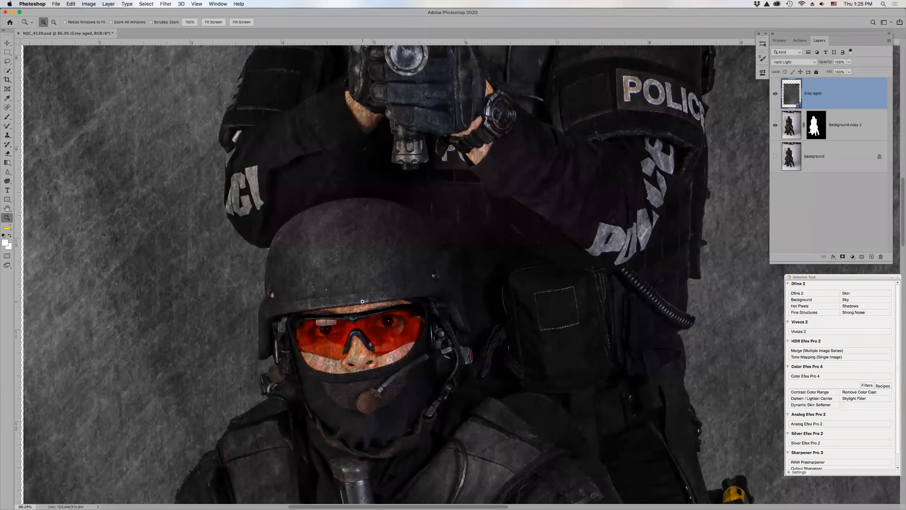
key("l")
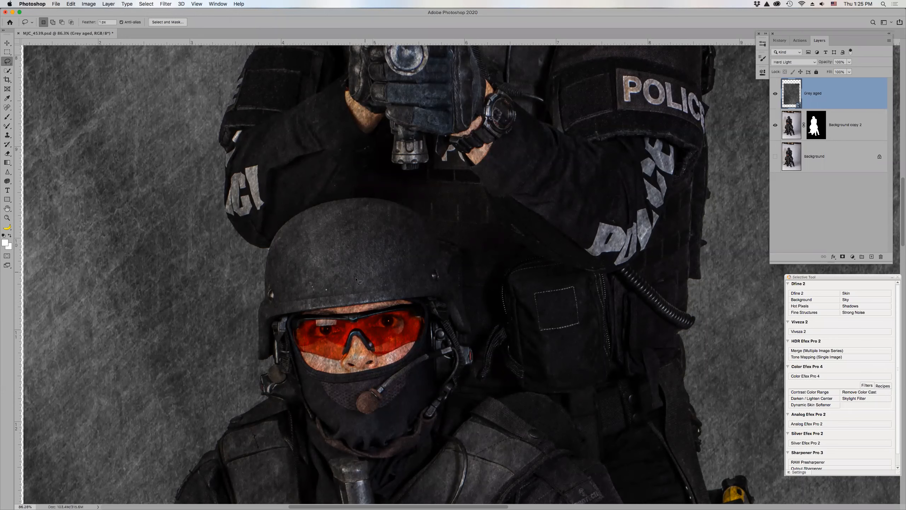
mouse_move(338, 305)
left_mouse_down()
mouse_move(293, 316)
mouse_move(300, 349)
mouse_move(327, 372)
mouse_move(407, 346)
mouse_move(419, 311)
mouse_move(404, 288)
mouse_move(364, 298)
left_mouse_up()
key("shift")
mouse_move(397, 361)
left_mouse_down()
mouse_move(414, 348)
mouse_move(421, 325)
mouse_move(403, 290)
left_mouse_up()
Feather the kneeling officer's face selection by 50 pixels.
left_click(146, 4)
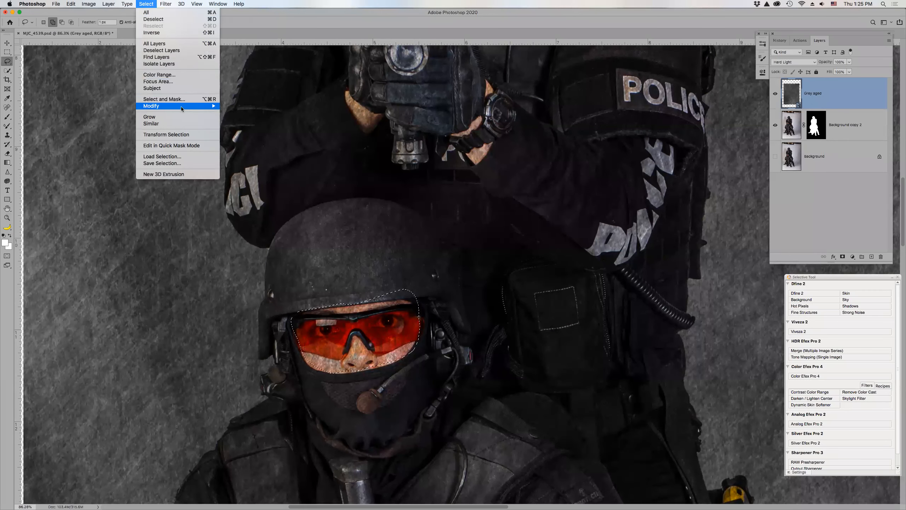
mouse_move(192, 105)
left_click(238, 132)
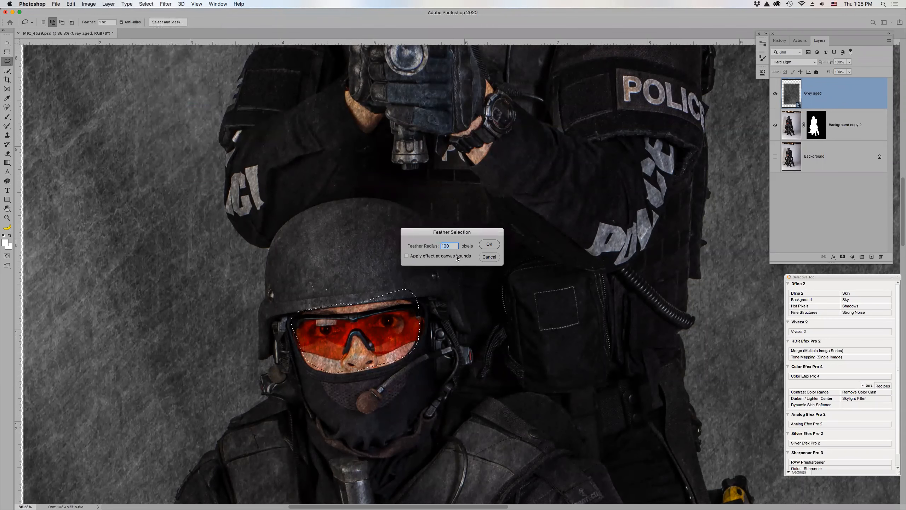
type("50")
key("Return")
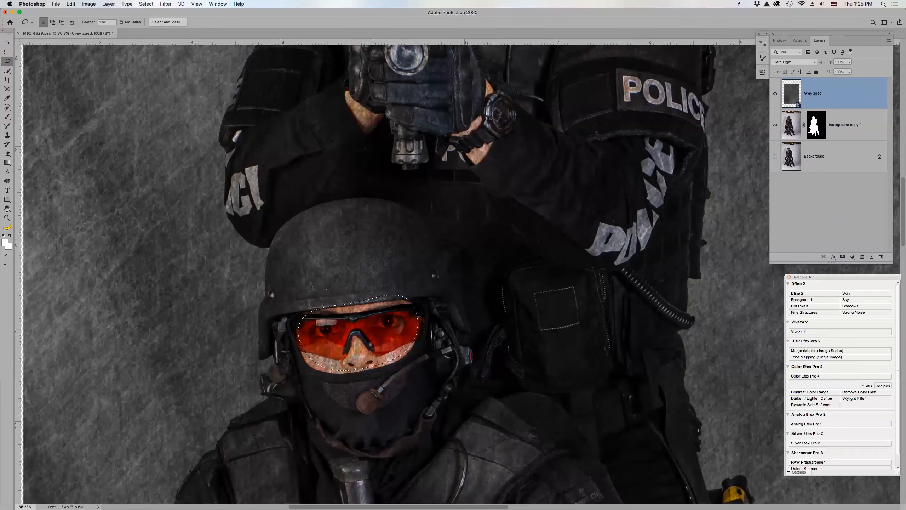
Apply a 7.6-pixel Gaussian Blur to the texture layer within the kneeling officer's face selection.
left_click(165, 4)
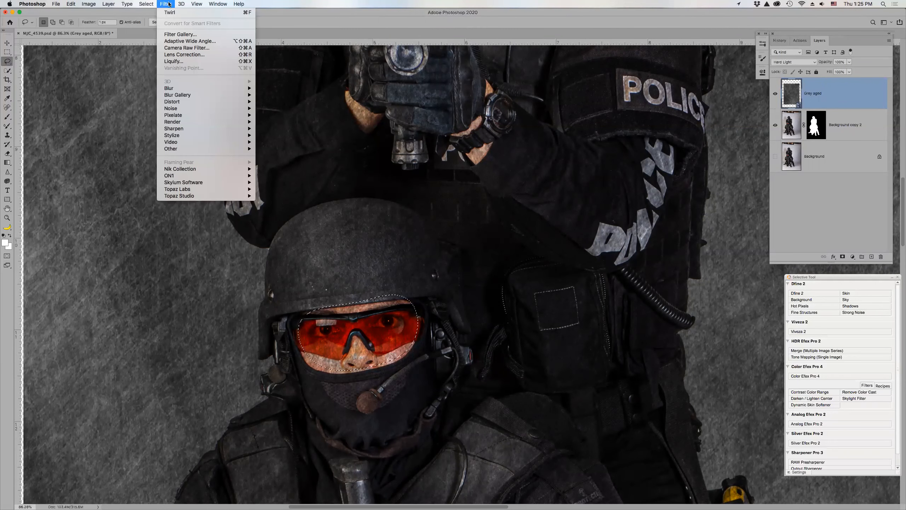
mouse_move(181, 3)
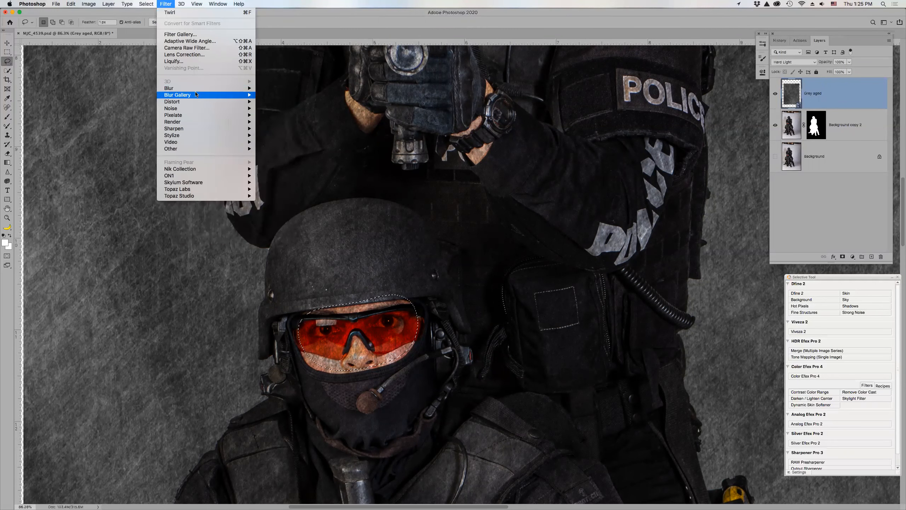
mouse_move(214, 88)
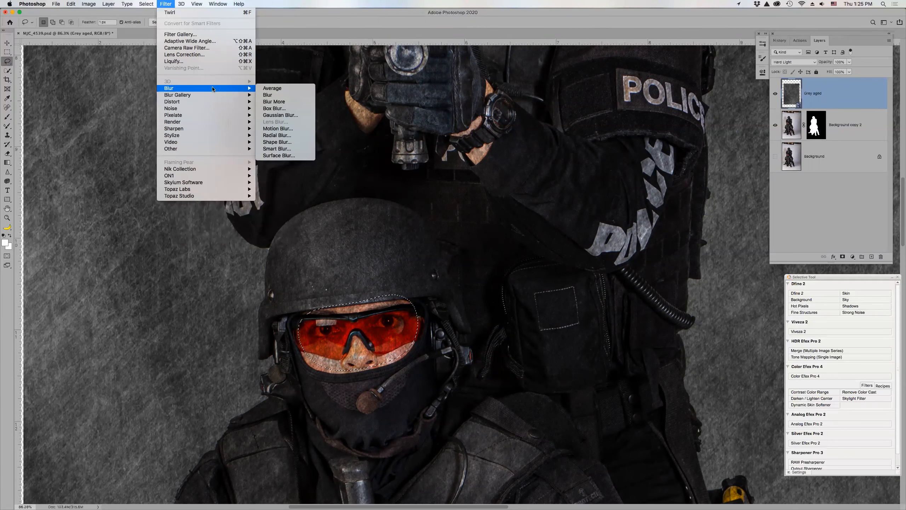
left_click(291, 115)
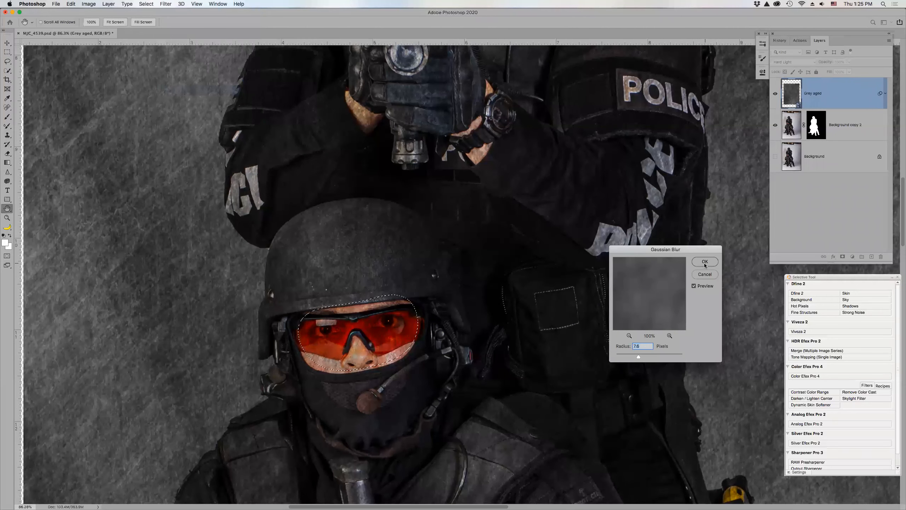
left_click(705, 262)
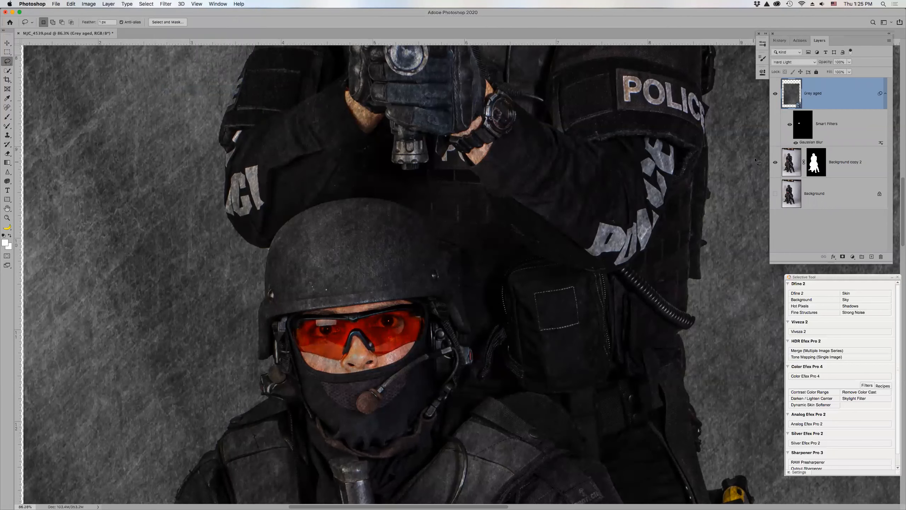
Compare the kneeling officer's face before and after by undoing the Gaussian Blur and restoring it.
key("super+z")
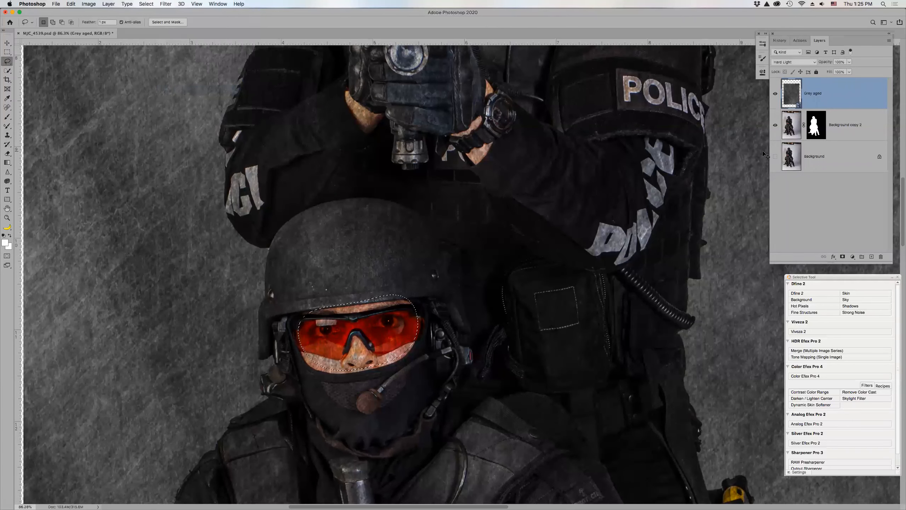
left_click(780, 40)
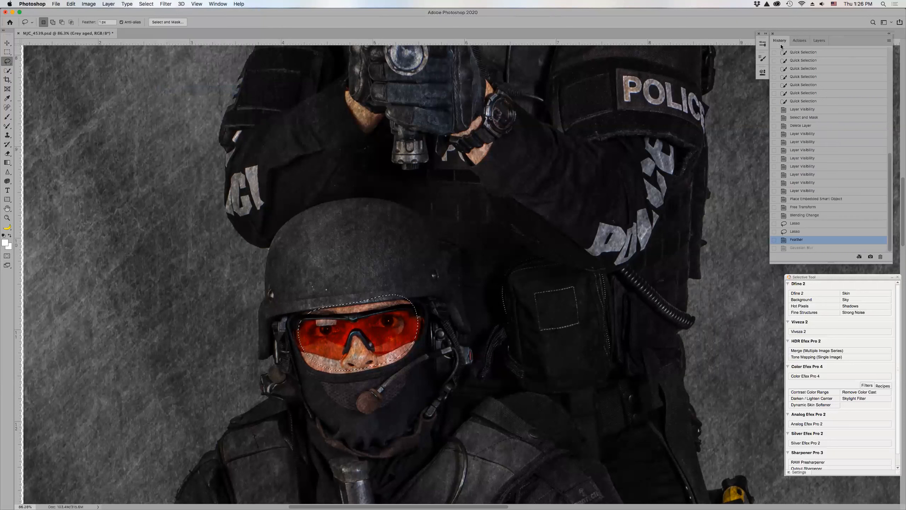
left_click(799, 248)
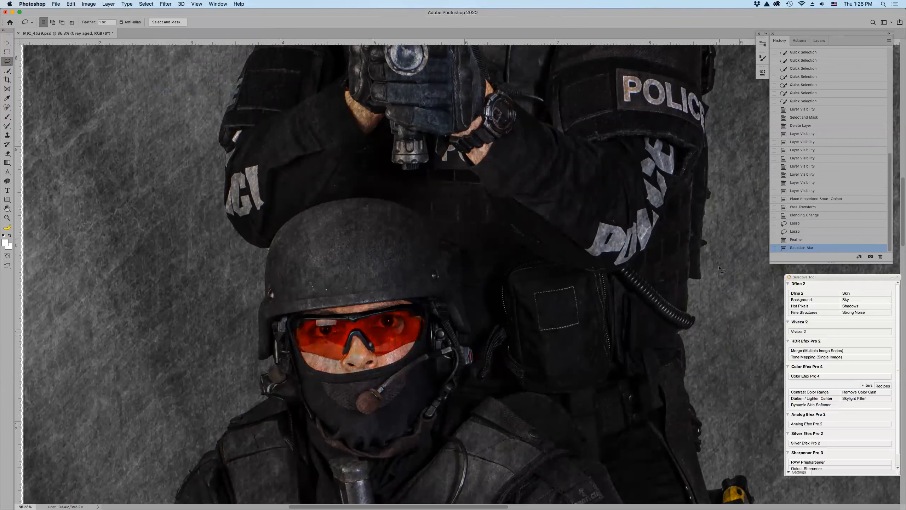
Lasso the standing officer's glasses and exposed skin around the rifle sight and feather the selection by 50 pixels.
left_click_drag(457, 167, 508, 466)
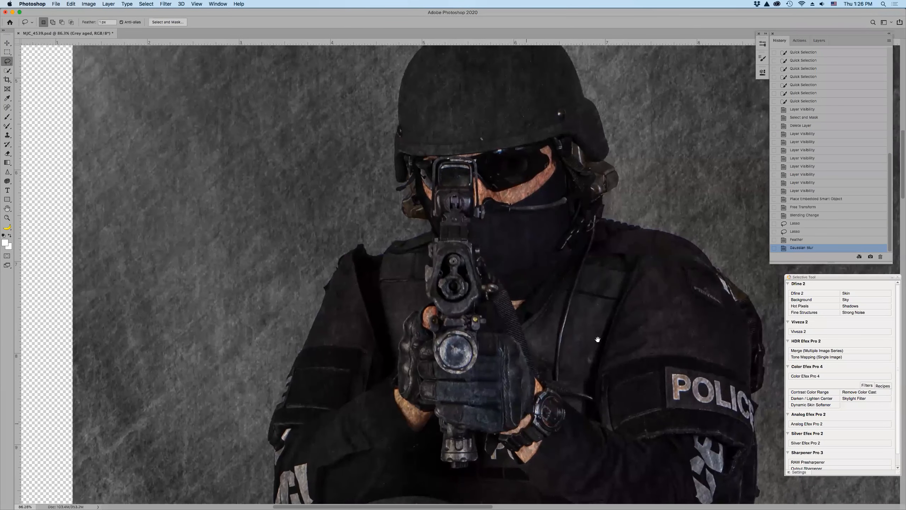
left_click(821, 40)
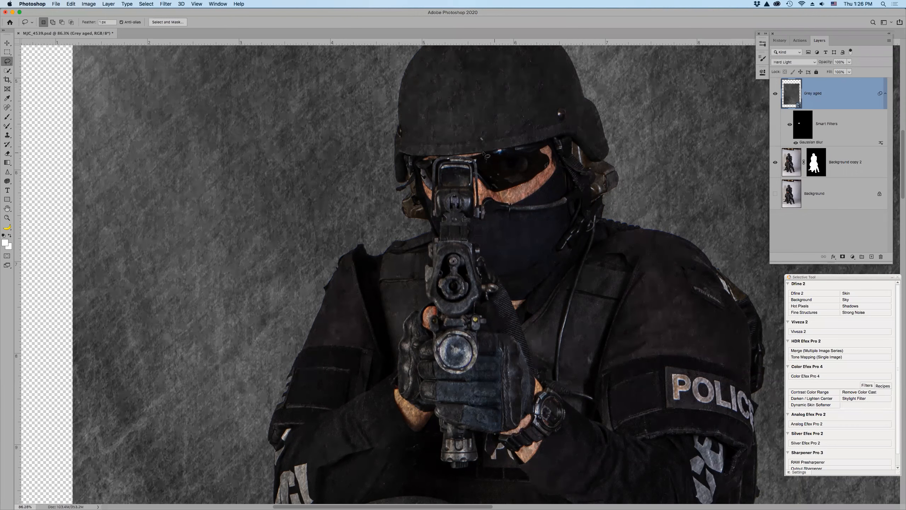
mouse_move(460, 147)
left_mouse_down()
mouse_move(410, 154)
mouse_move(425, 200)
mouse_move(441, 154)
mouse_move(471, 155)
mouse_move(475, 203)
mouse_move(489, 209)
mouse_move(548, 188)
mouse_move(561, 165)
mouse_move(554, 137)
mouse_move(461, 151)
left_mouse_up()
left_click(147, 3)
mouse_move(172, 108)
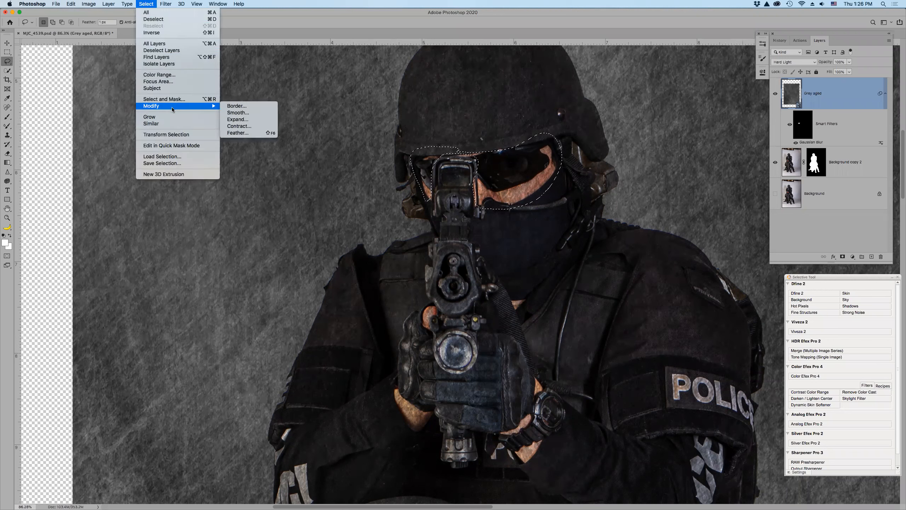
left_click(238, 133)
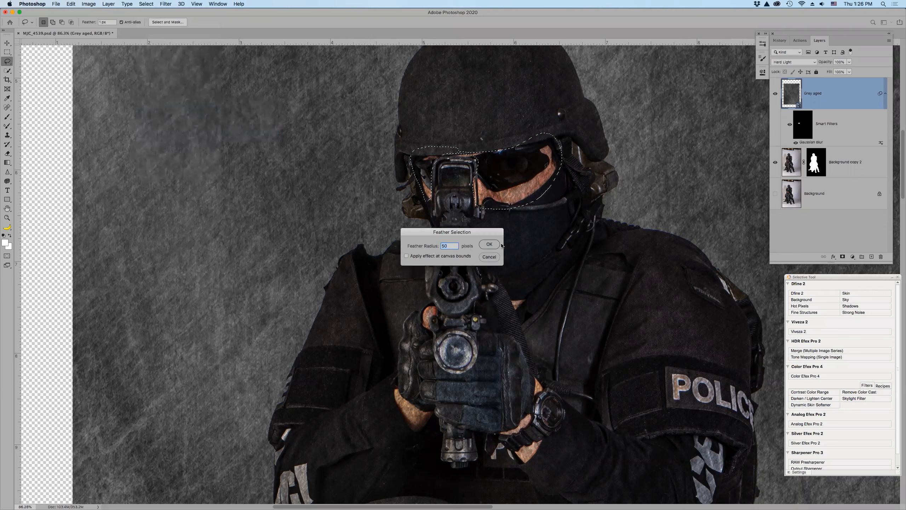
left_click(489, 246)
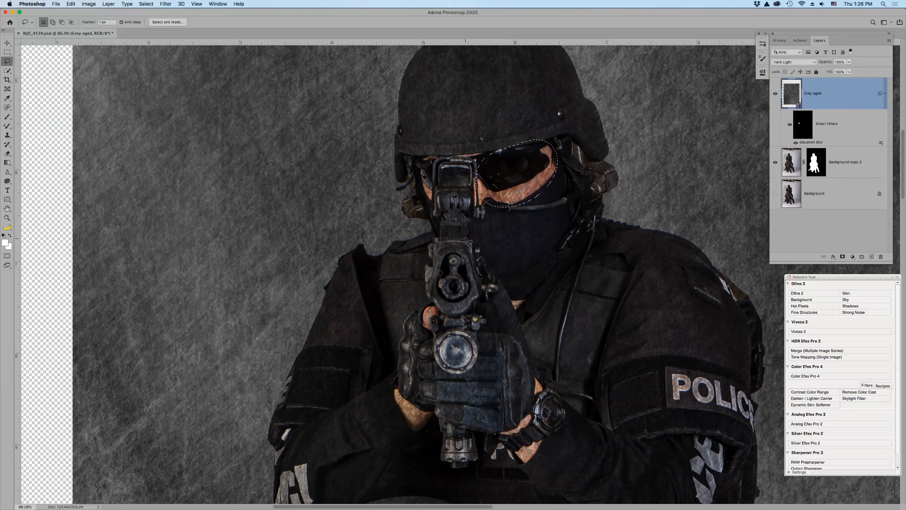
Apply a 34.6-pixel Gaussian Blur to the Grey aged texture layer within the standing officer's face selection.
left_click(167, 3)
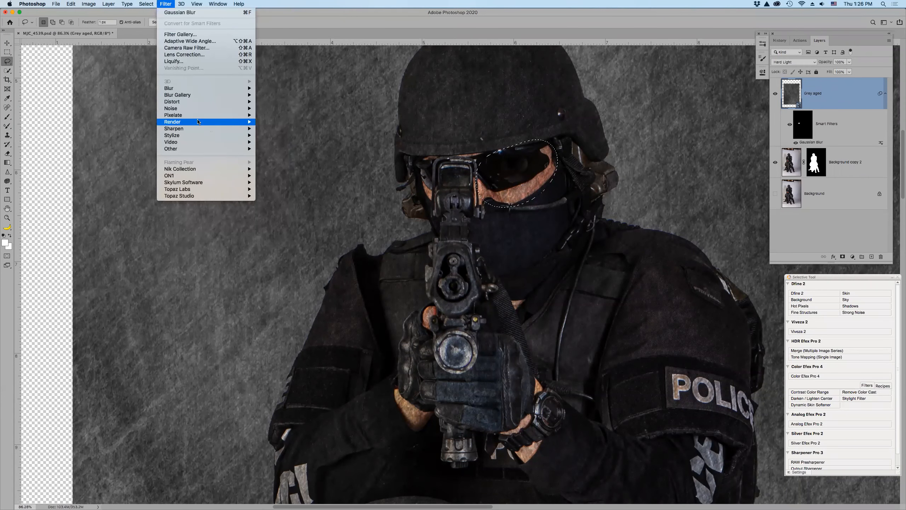
mouse_move(252, 89)
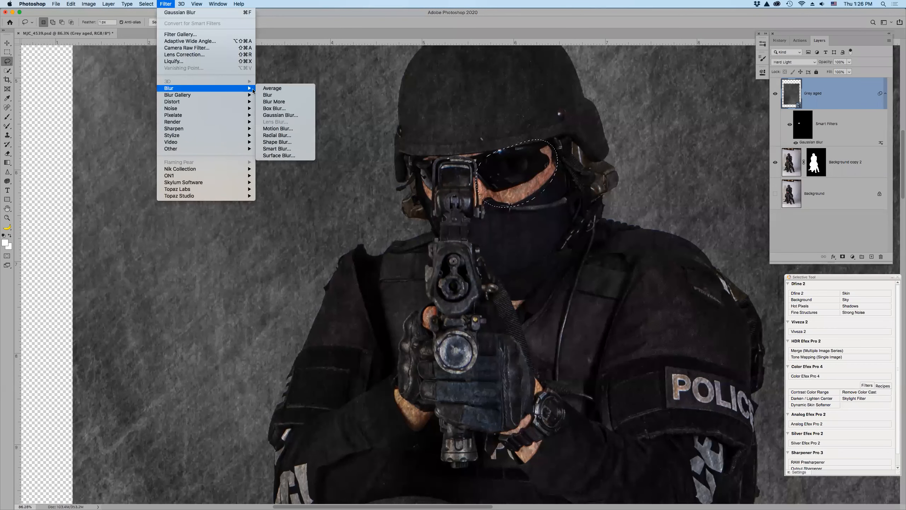
left_click(287, 115)
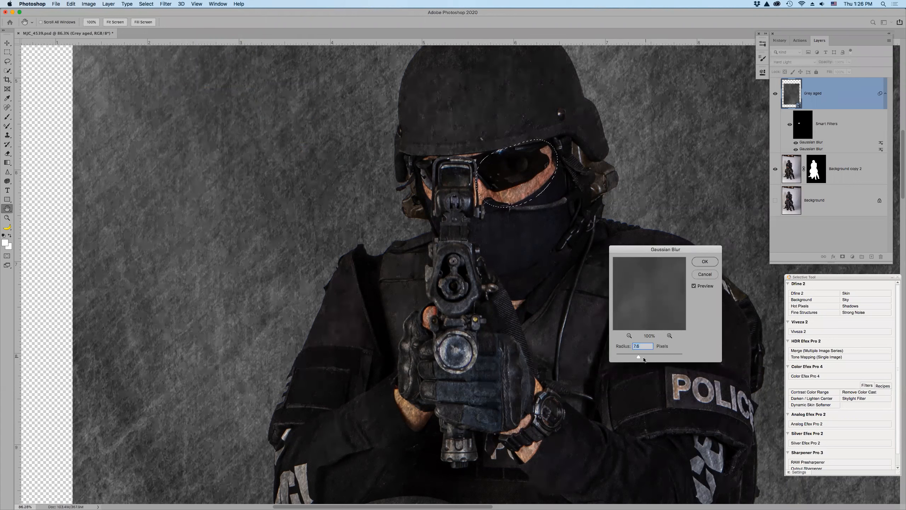
left_click_drag(639, 358, 648, 357)
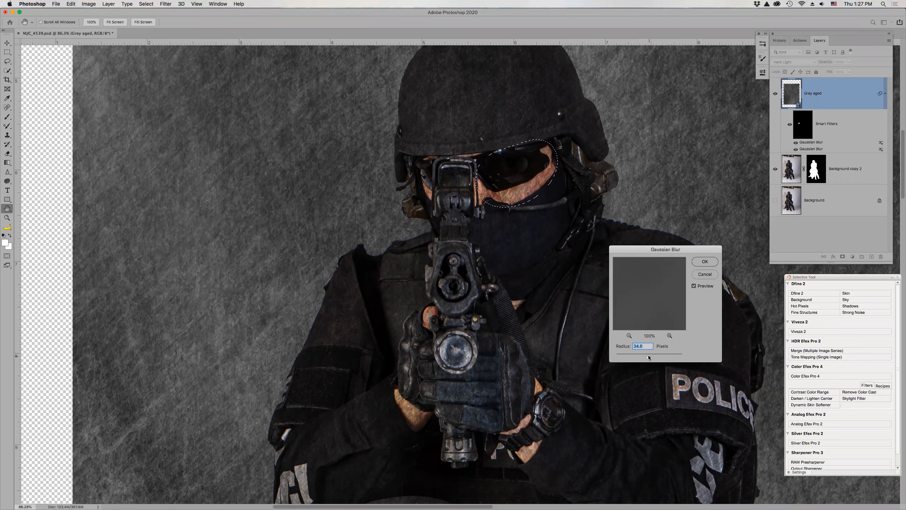
left_click(701, 263)
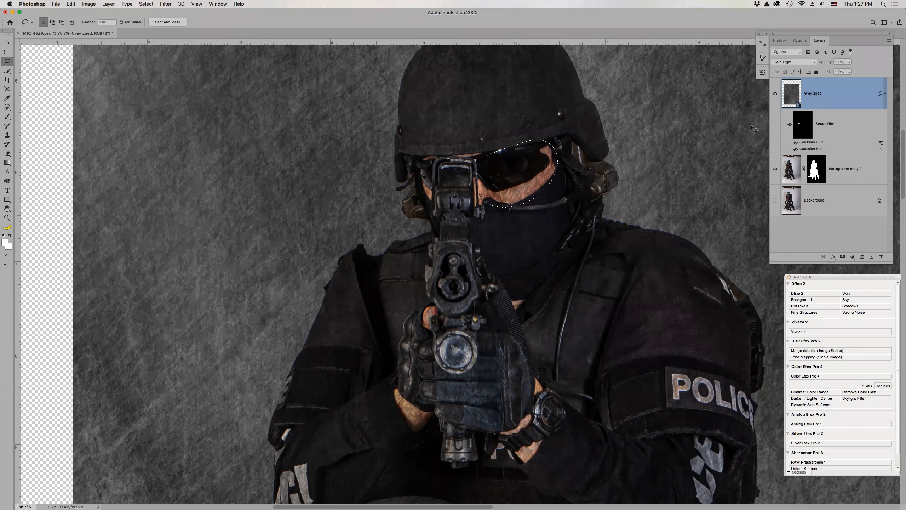
Drop the face selection and compare the officers' faces with the Gaussian Blur smart filters off and on.
left_click(796, 150)
key("super+d")
left_click_drag(527, 383, 564, 53)
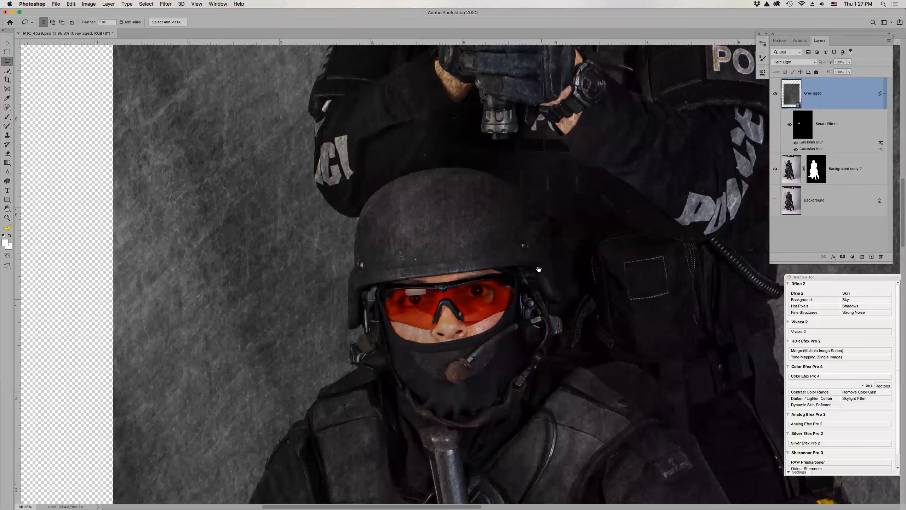
left_click_drag(533, 256, 602, 220)
left_click(796, 143)
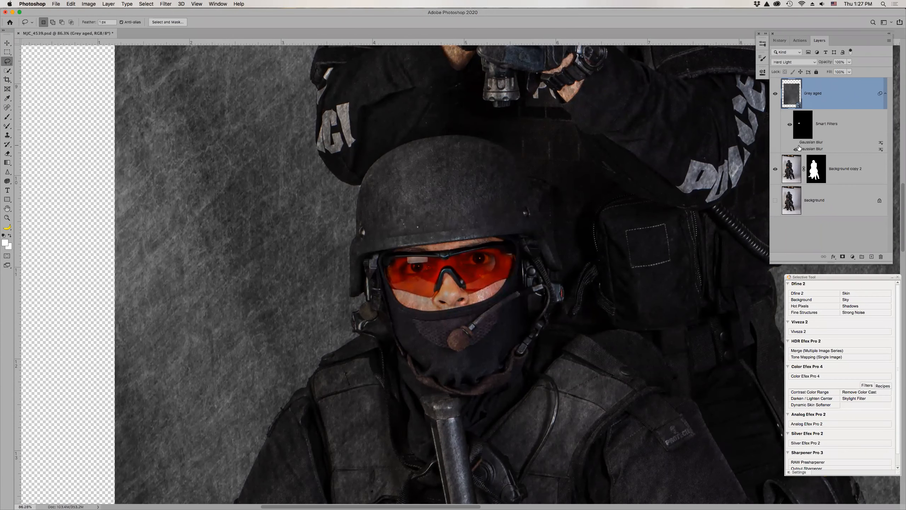
left_click(796, 142)
key("super+minus")
key("super+minus")
key("super+minus")
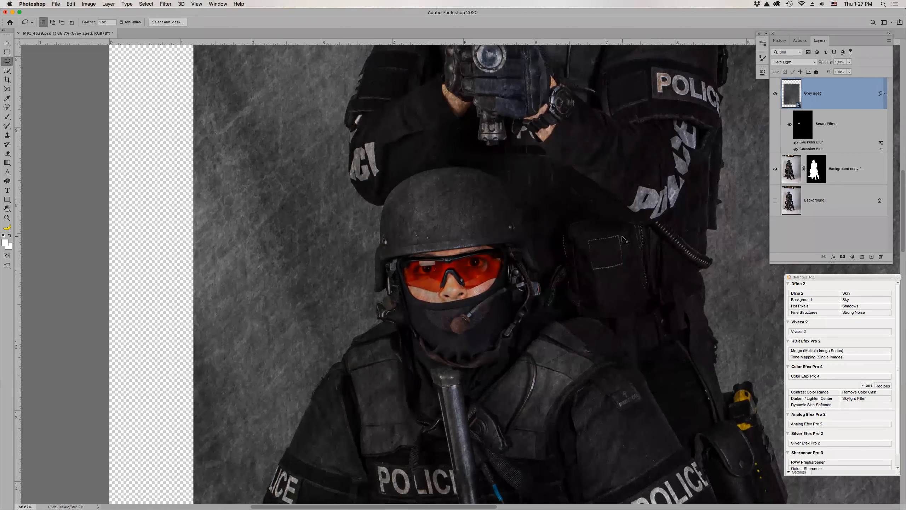
key("super+minus")
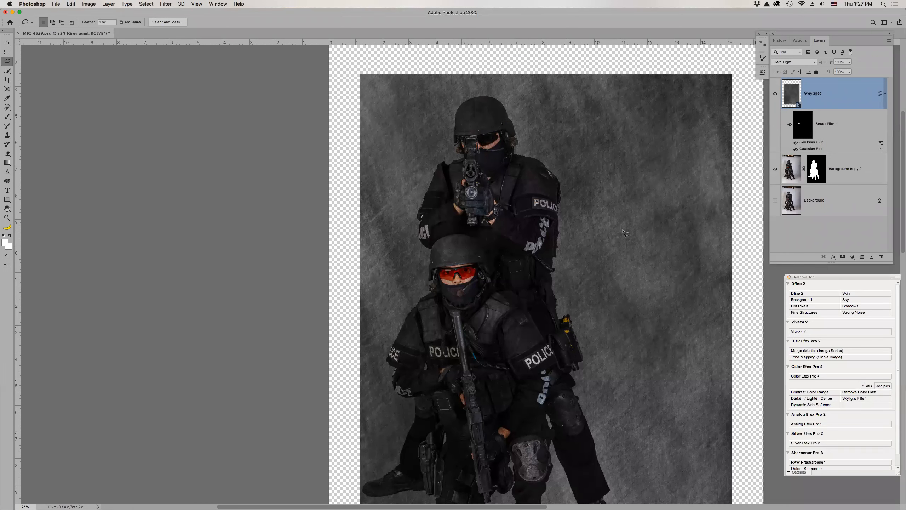
left_click(147, 4)
left_click(164, 89)
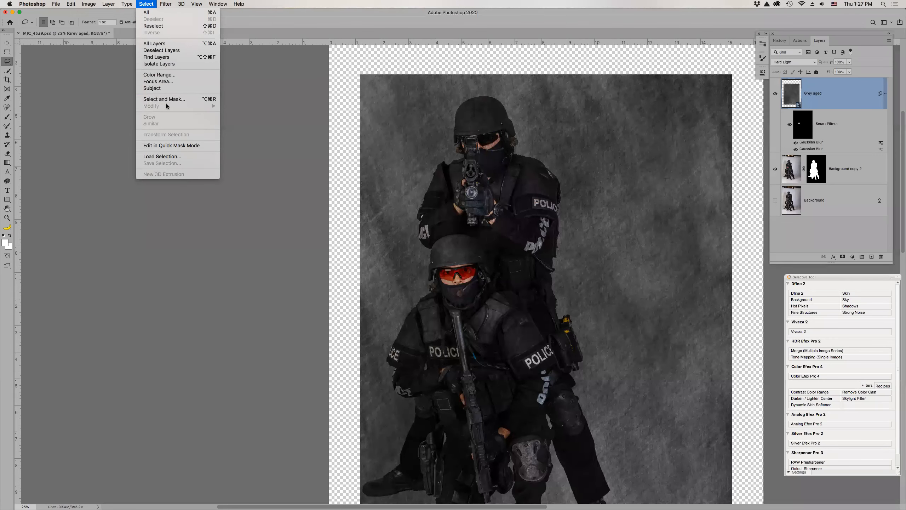
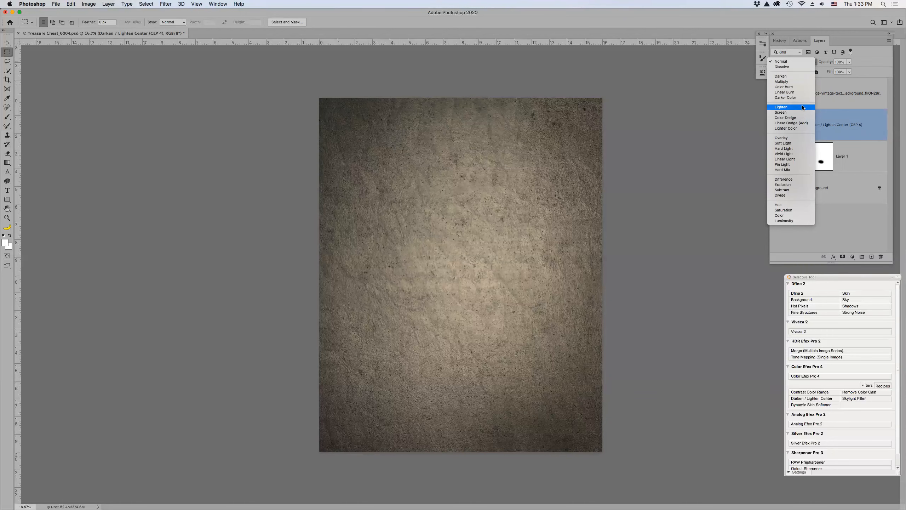
Set the blend mode of the grunge vintage texture layer above the treasure chest to Overlay.
left_click(835, 94)
left_click(832, 92)
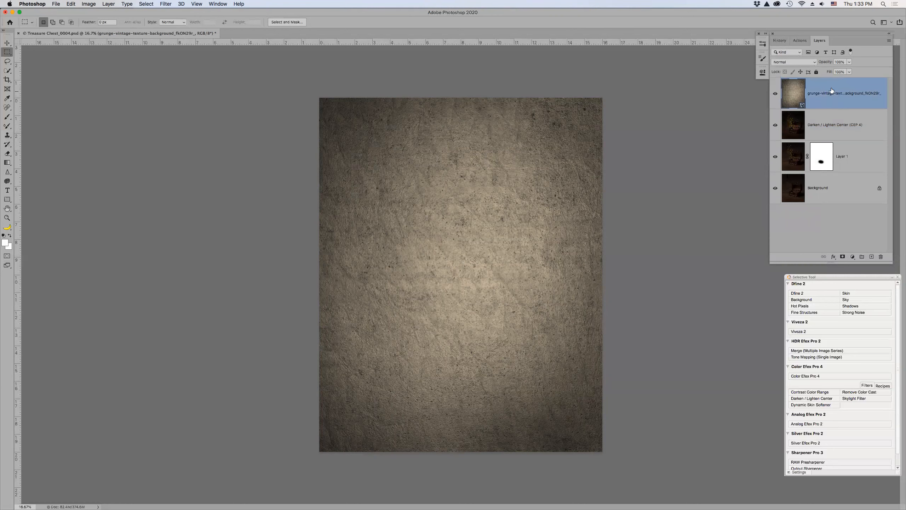
left_click(814, 63)
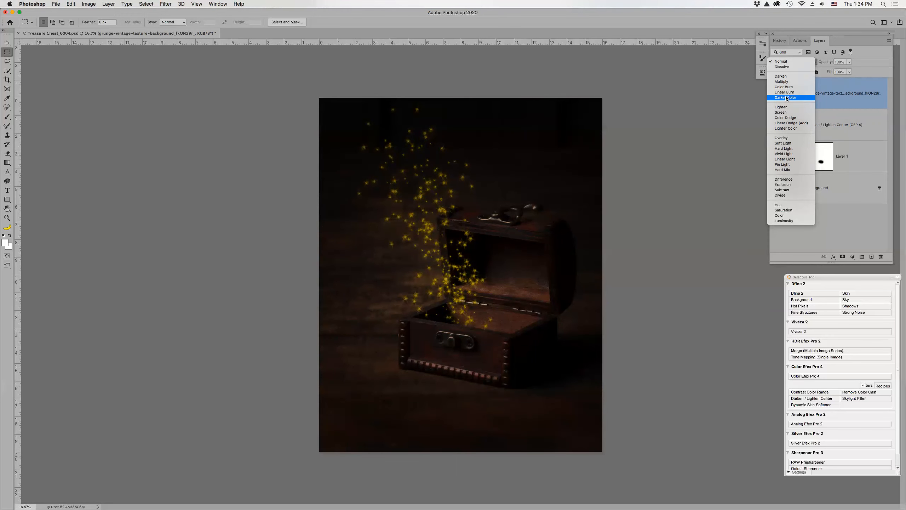
left_click(787, 138)
Compare the treasure chest with and without the grunge texture layer, examining the wood and lock up close.
key("z")
left_click_drag(364, 190, 522, 348)
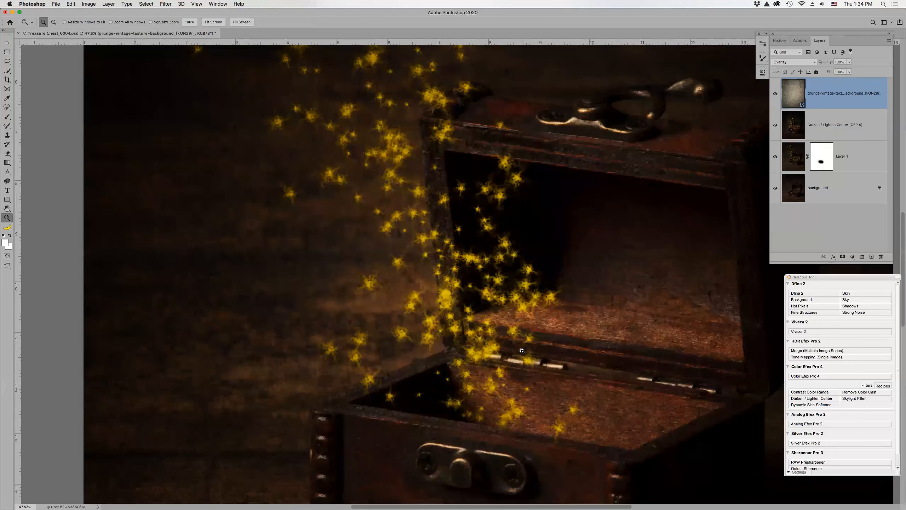
scroll(436, 313, "down", 2)
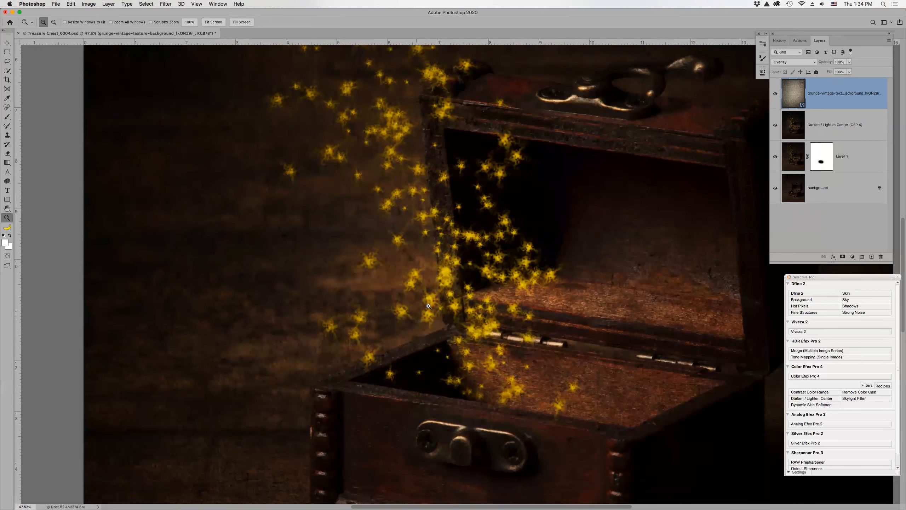
left_click(775, 94)
left_click(775, 95)
scroll(541, 215, "down", 1)
scroll(537, 216, "down", 5)
left_click(775, 94)
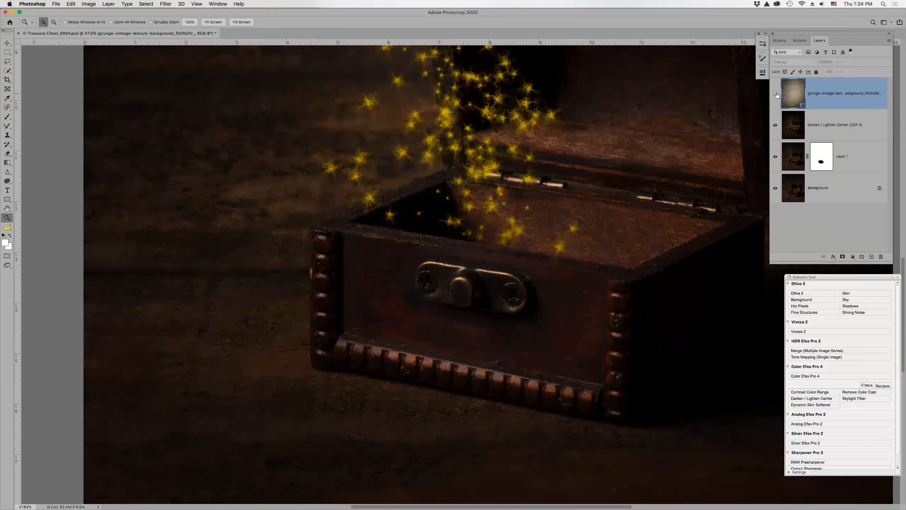
left_click(776, 95)
left_click(776, 95)
left_click(776, 94)
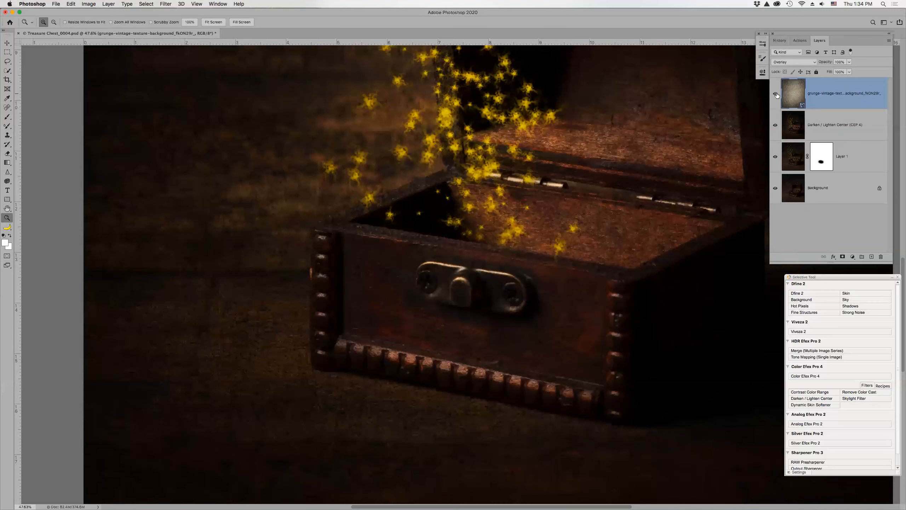
key("super+0")
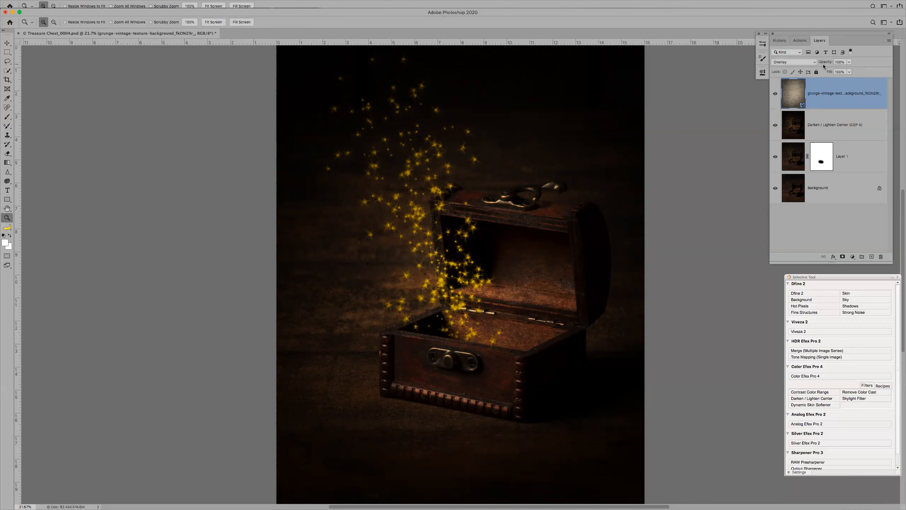
Try the grunge texture layer at 50%, 20% and 90% opacity.
key("v")
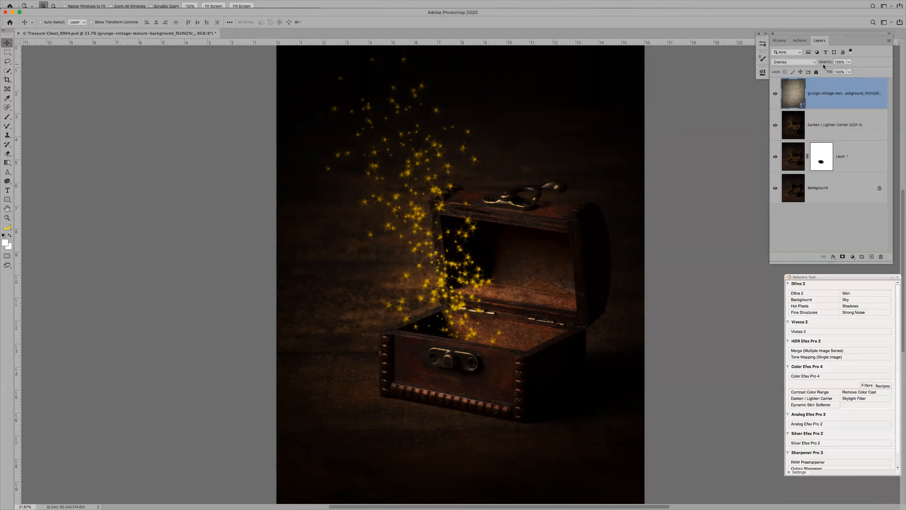
key("5")
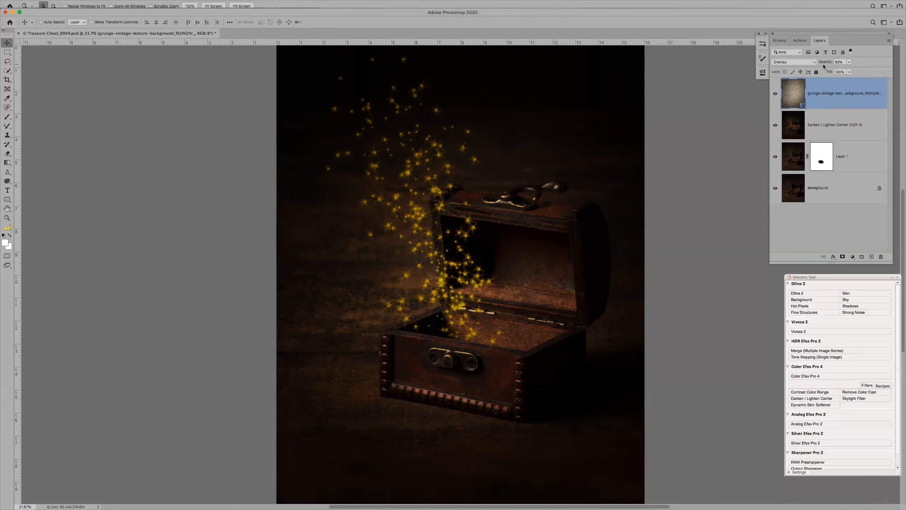
key("2")
key("9")
key("2")
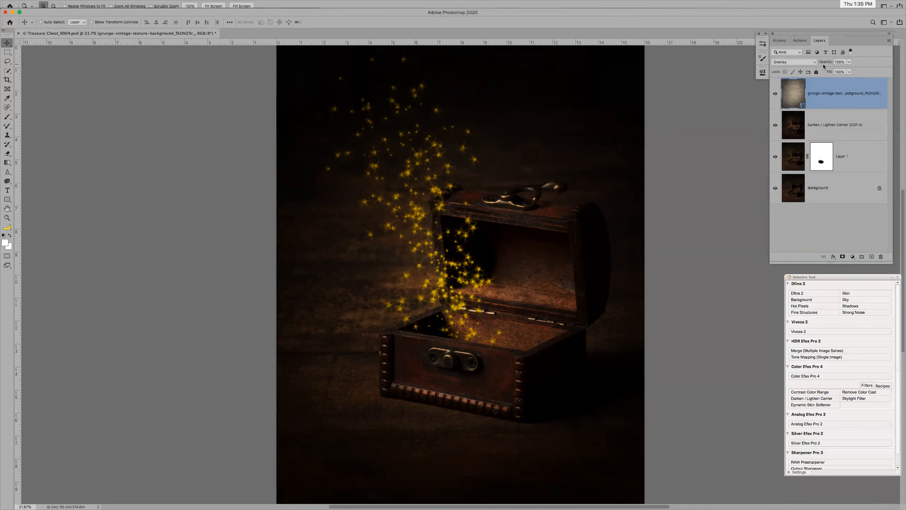
Set the grunge texture layer's opacity to 80%.
key("z")
left_click(421, 267)
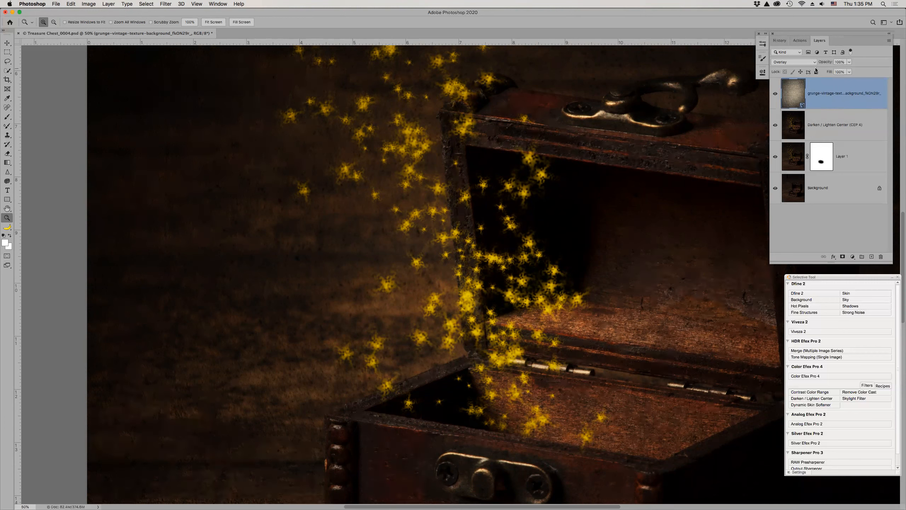
left_click(838, 62)
left_click(848, 62)
left_click(862, 64)
left_click_drag(826, 63, 815, 64)
left_click(842, 62)
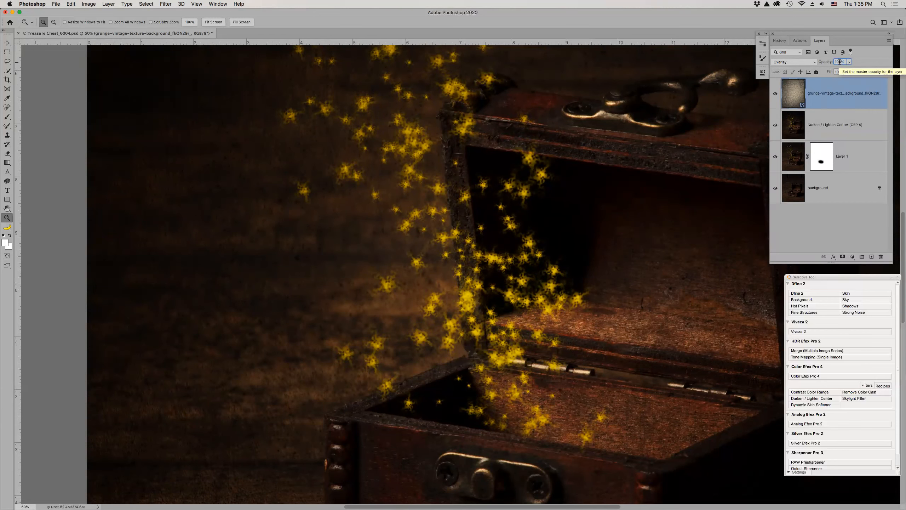
type("80")
key("Return")
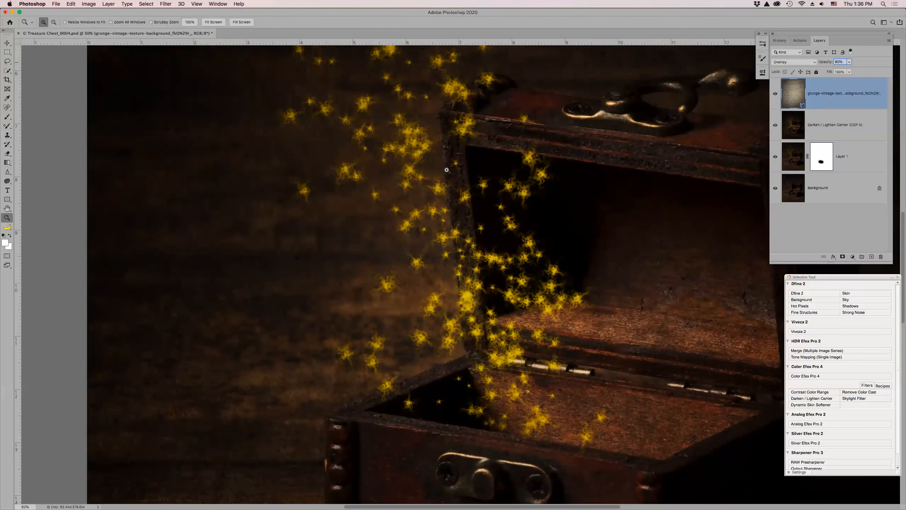
Try the grunge texture layer at a range of opacities, including 5%, 50%, 20%, 80%, 90% and 10%.
type("5")
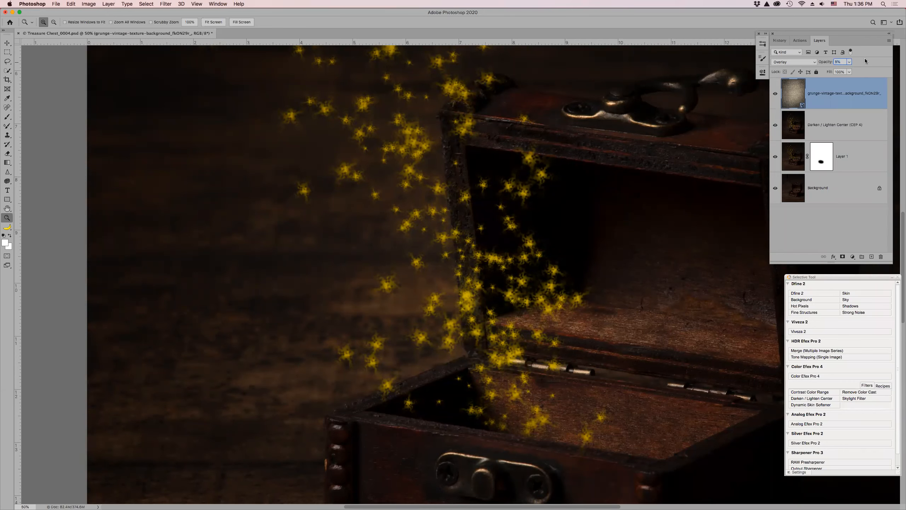
left_click(582, 21)
key("5")
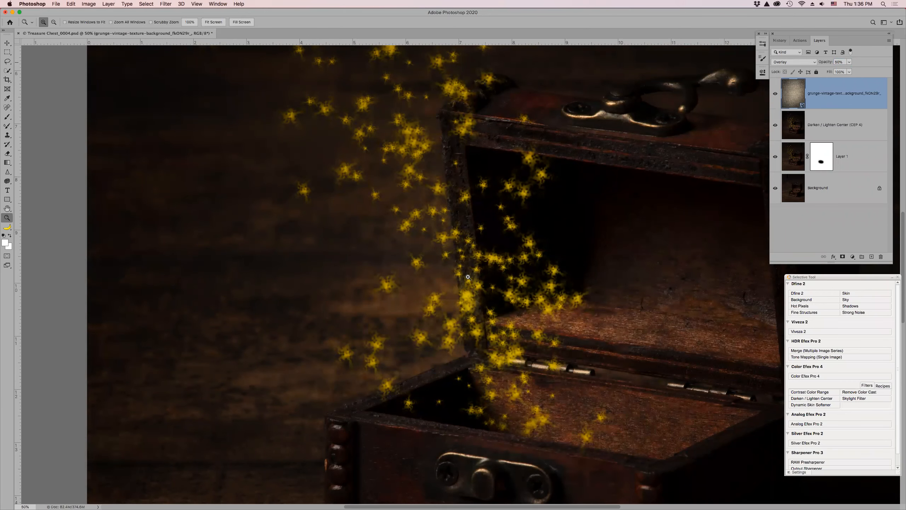
key("2")
key("8")
key("9")
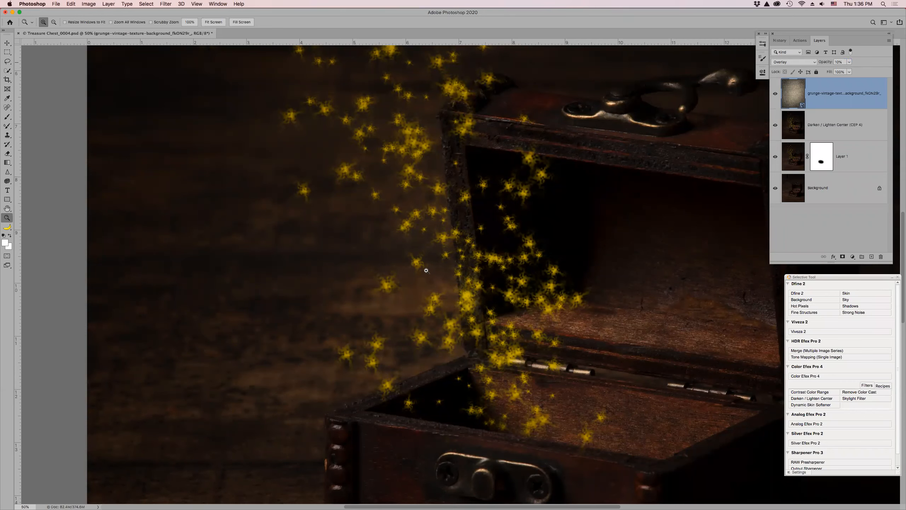
Set the grunge texture layer's opacity to 50% and check the whole treasure chest image.
key("5")
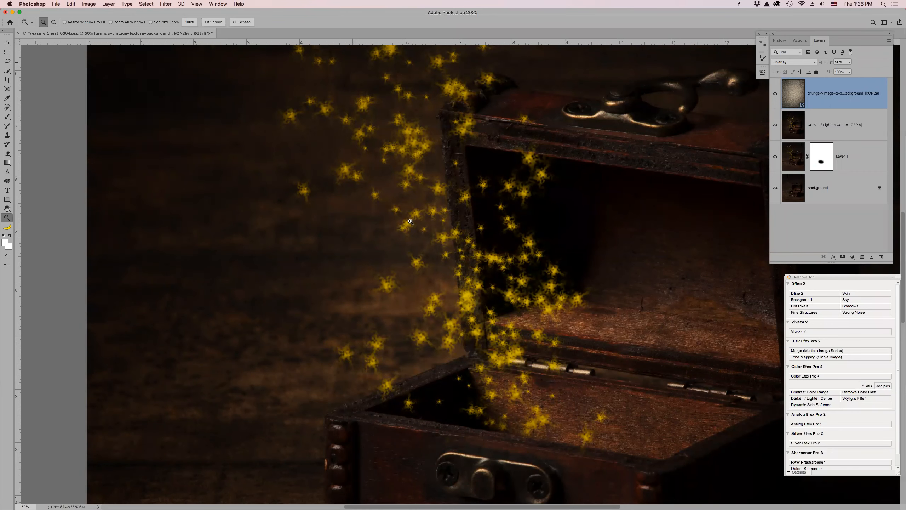
scroll(410, 220, "down", 3)
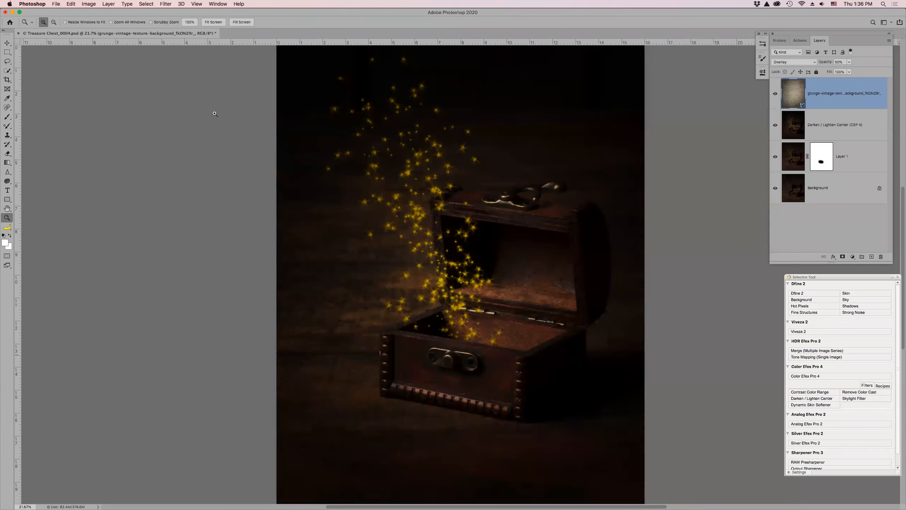
scroll(215, 113, "down", 2)
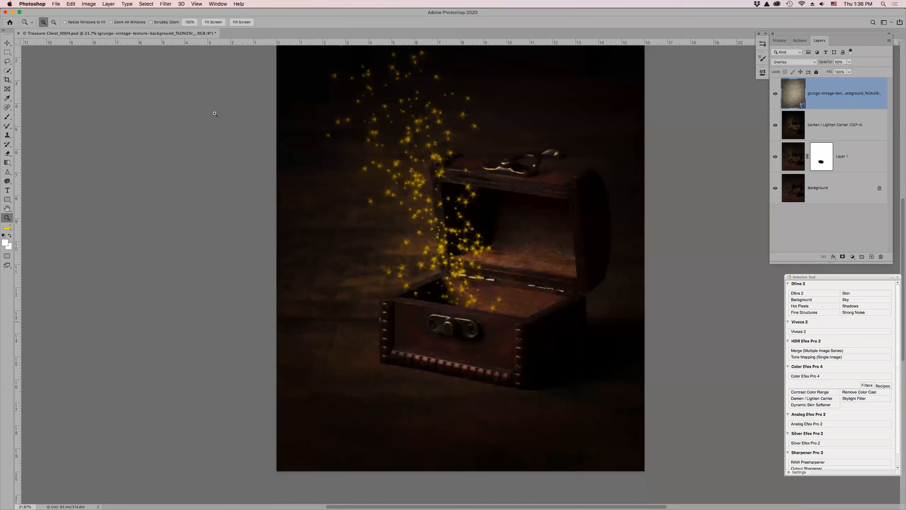
Switch to Adobe Bridge and open the 2019 folder inside _Photos on the LaCie 2020 drive.
mouse_move(269, 505)
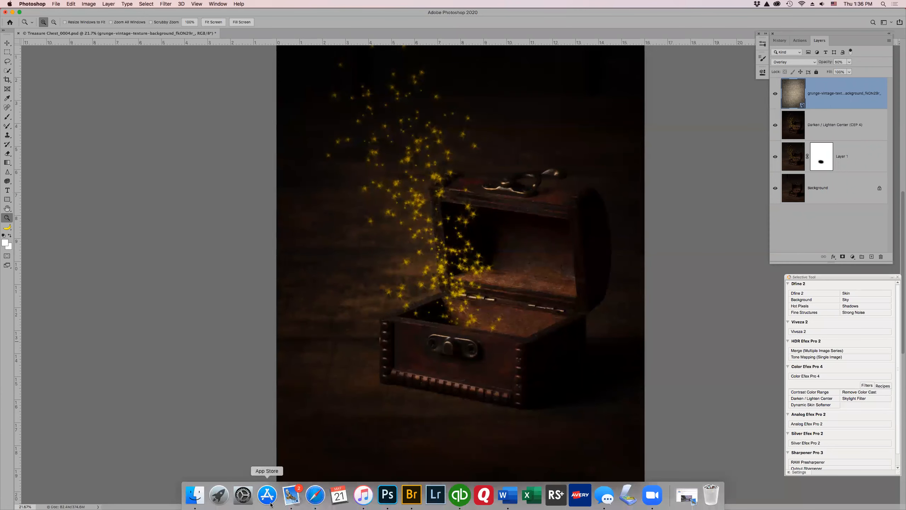
left_click(410, 497)
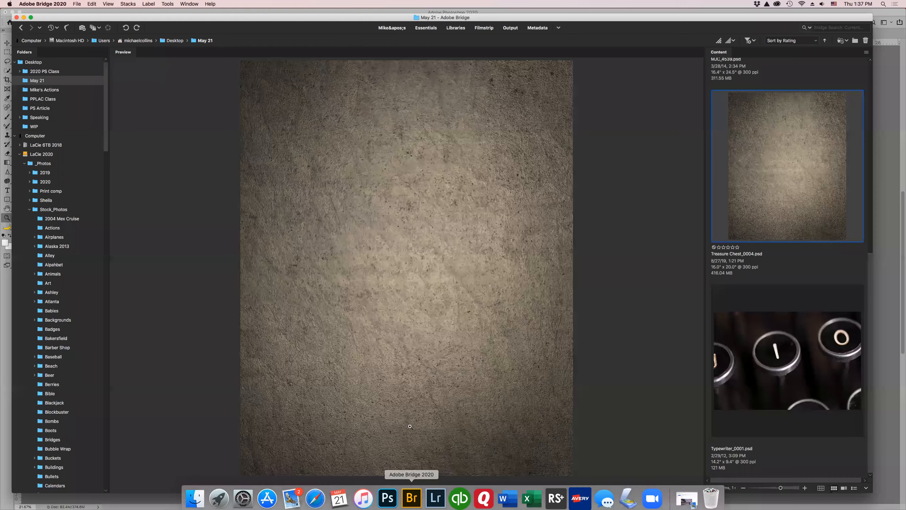
left_click(34, 173)
left_click(29, 172)
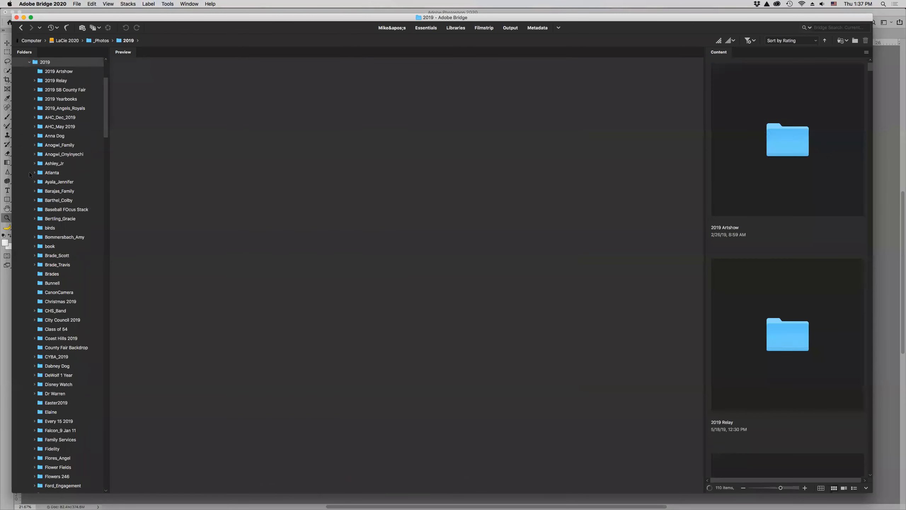
Find and select the Santa 2019 folder within the 2019 folder.
scroll(48, 140, "down", 15)
scroll(49, 143, "up", 20)
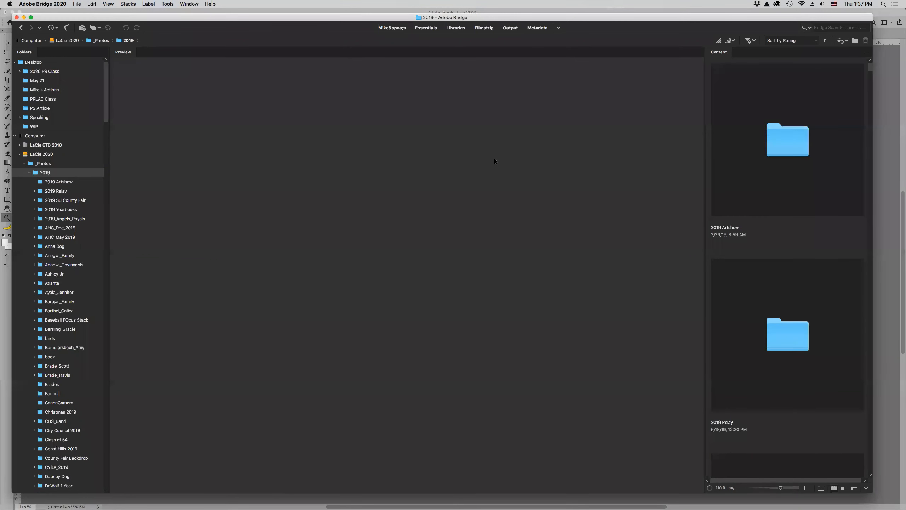
left_click(797, 148)
type("san")
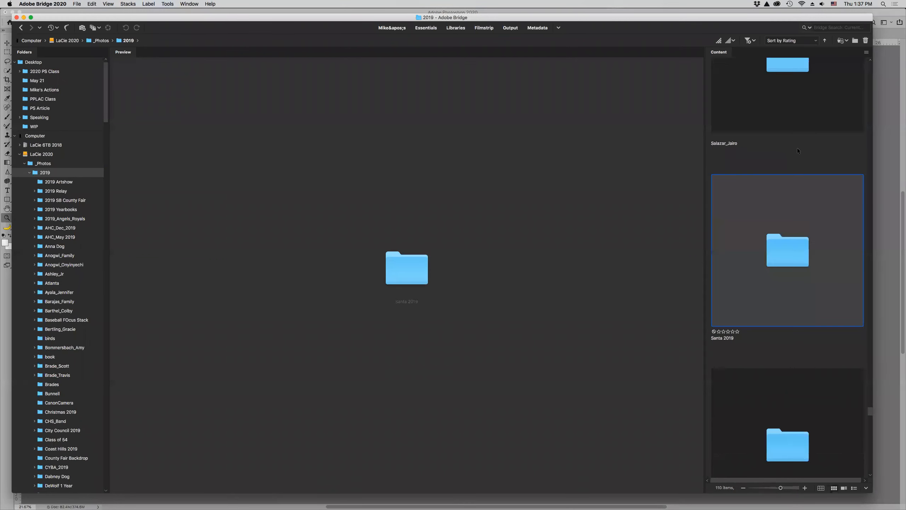
Open the Santa 2019 folder and its __Order subfolder.
double_click(778, 420)
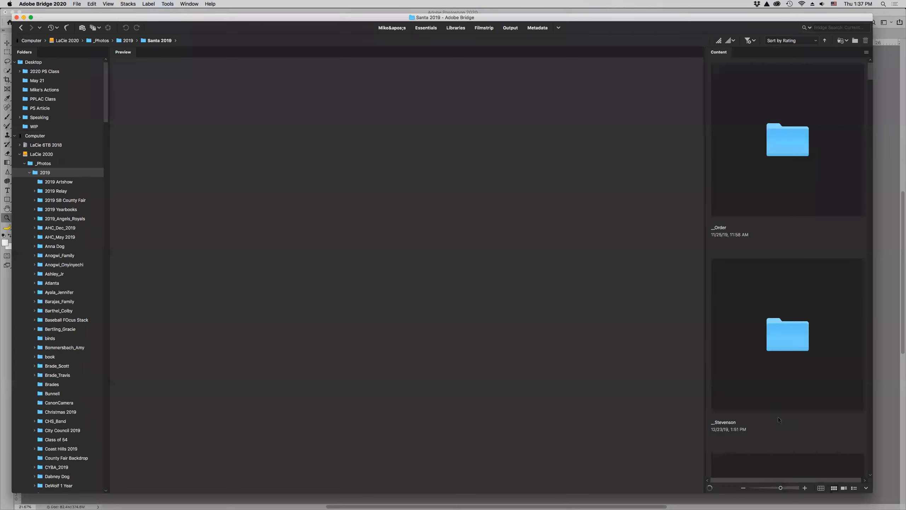
left_click(779, 157)
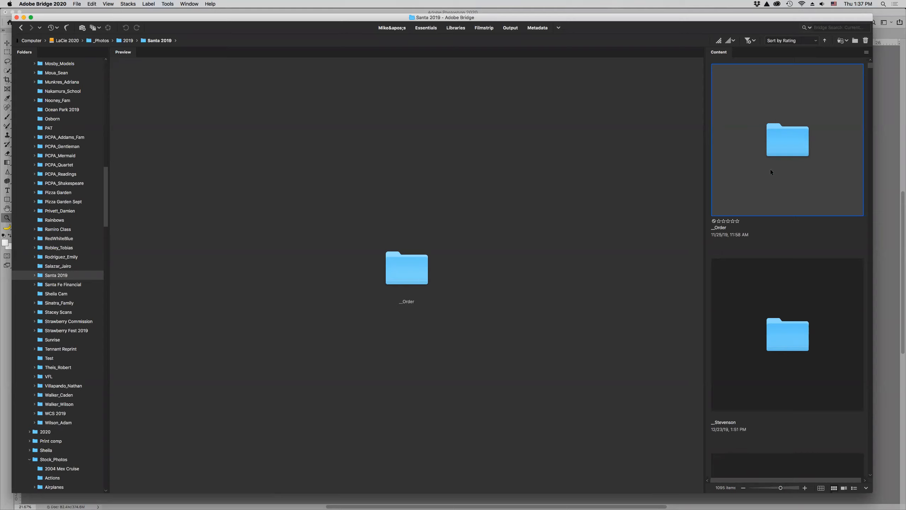
double_click(790, 143)
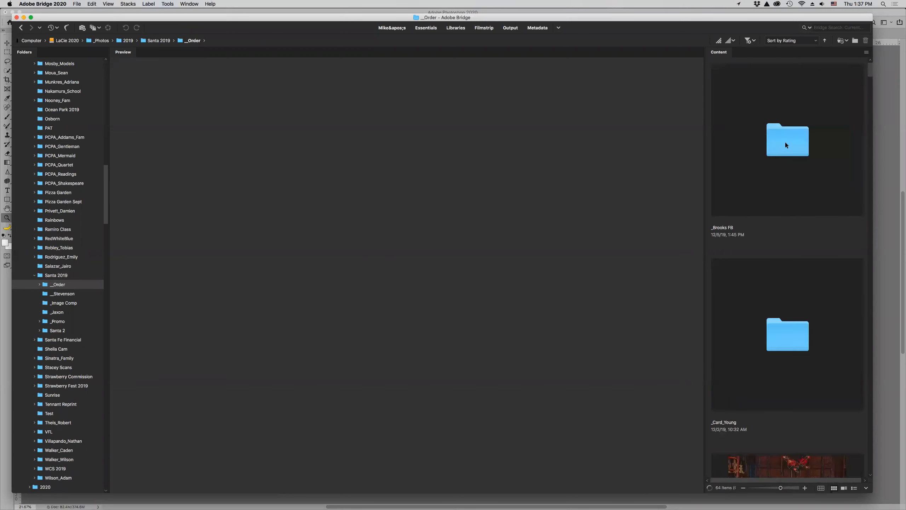
Browse the __Order photos and preview 0277 with the giant stocking and 0378 with two children beside Santa.
scroll(785, 142, "down", 3)
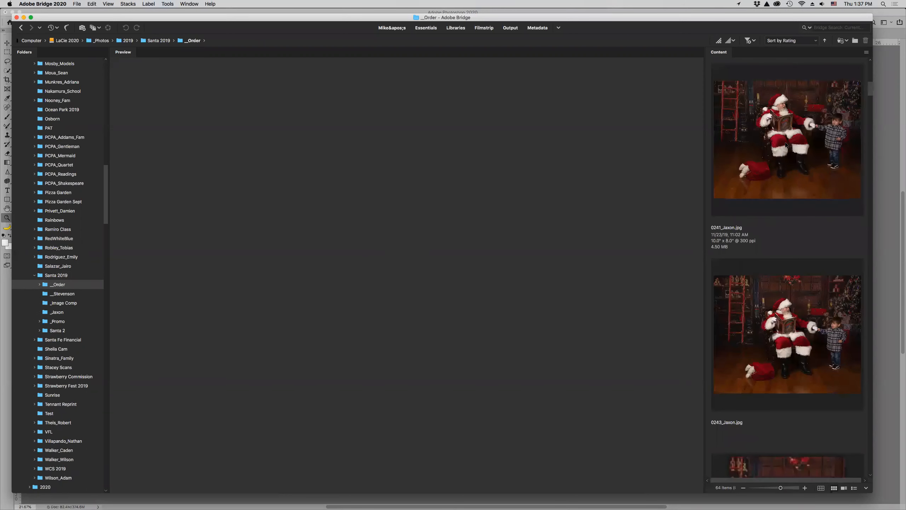
scroll(784, 148, "down", 8)
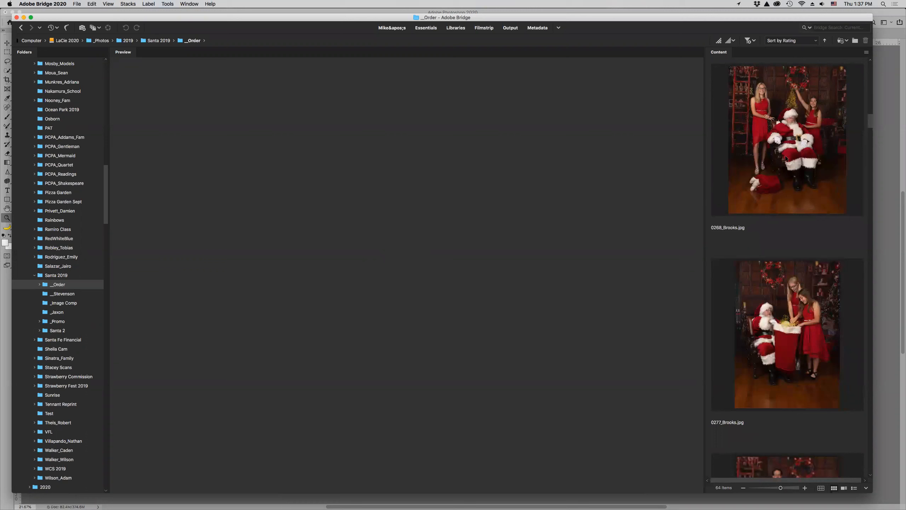
scroll(787, 161, "up", 3)
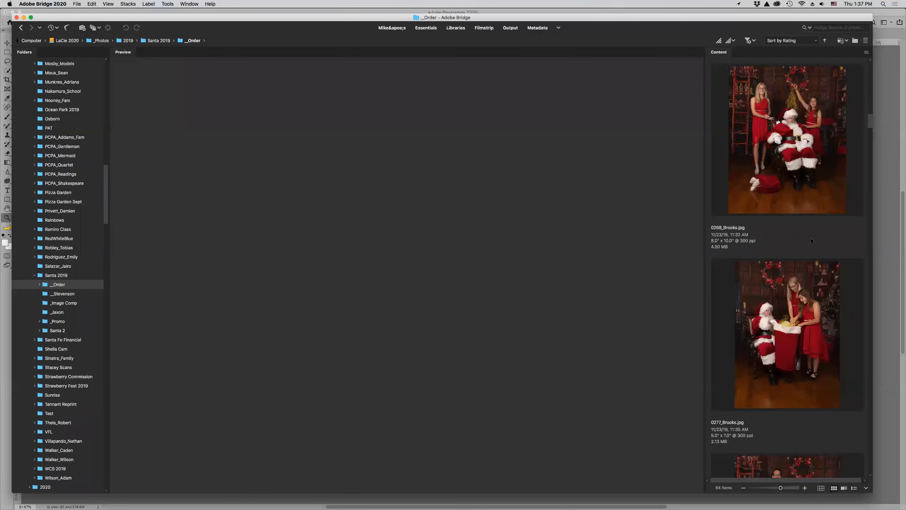
left_click(801, 274)
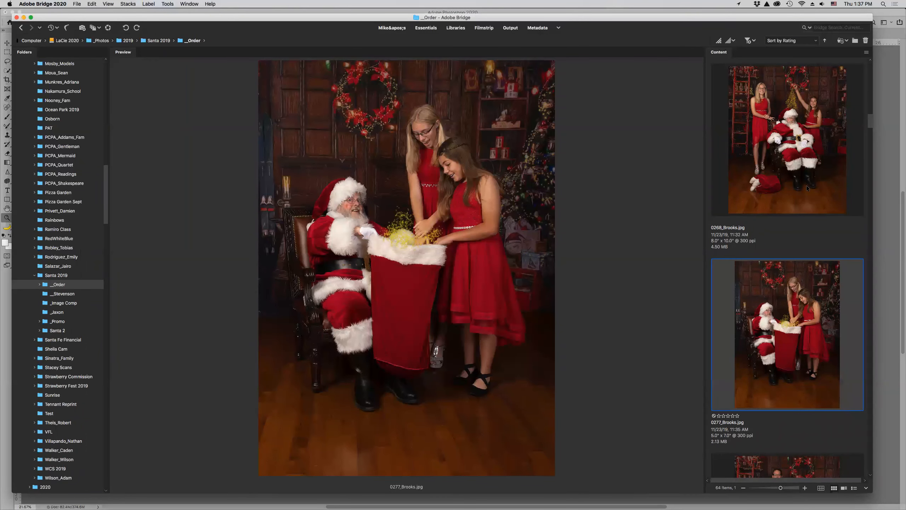
scroll(806, 185, "down", 5)
left_click(812, 327)
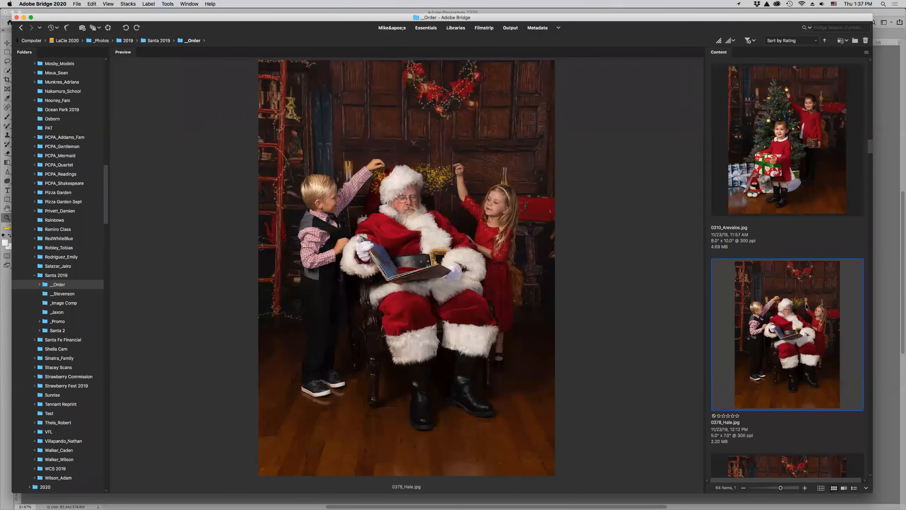
Look further through the __Order photos and preview 0653, with three people standing behind the seated Santa.
scroll(805, 304, "down", 6)
scroll(801, 305, "down", 4)
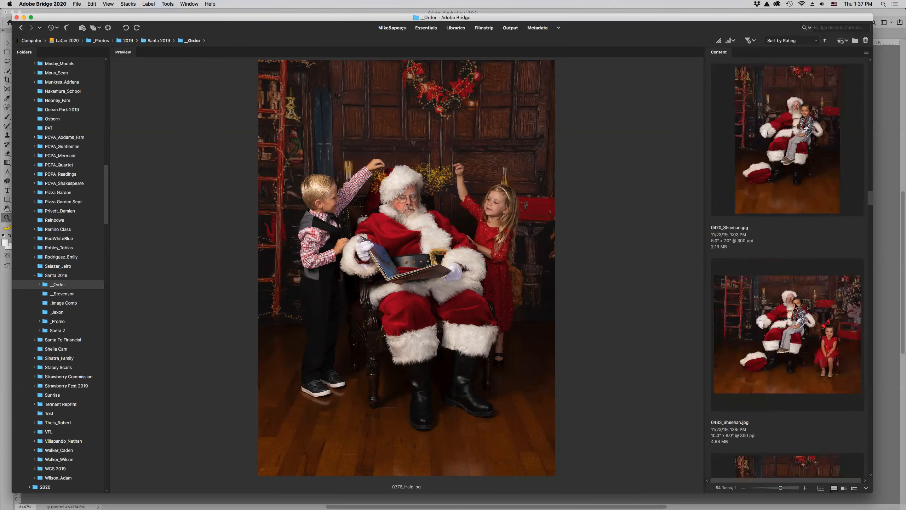
scroll(796, 305, "down", 5)
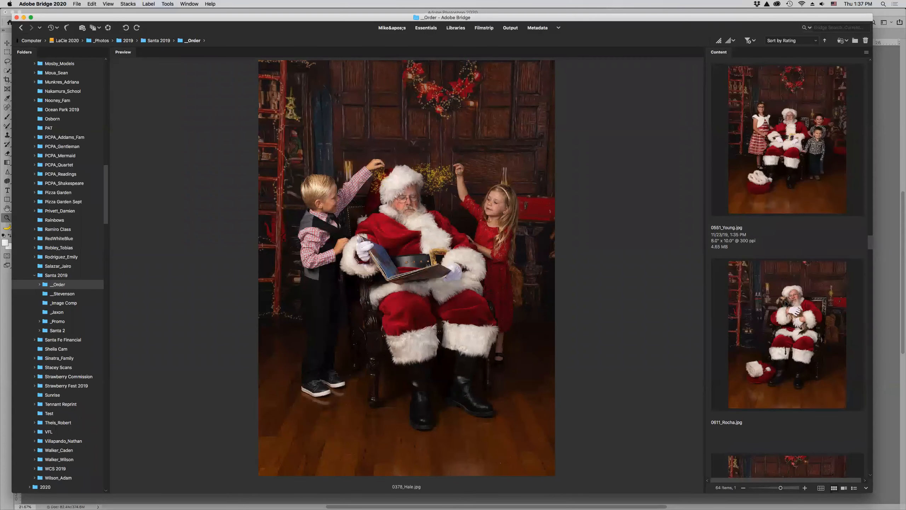
scroll(786, 303, "down", 2)
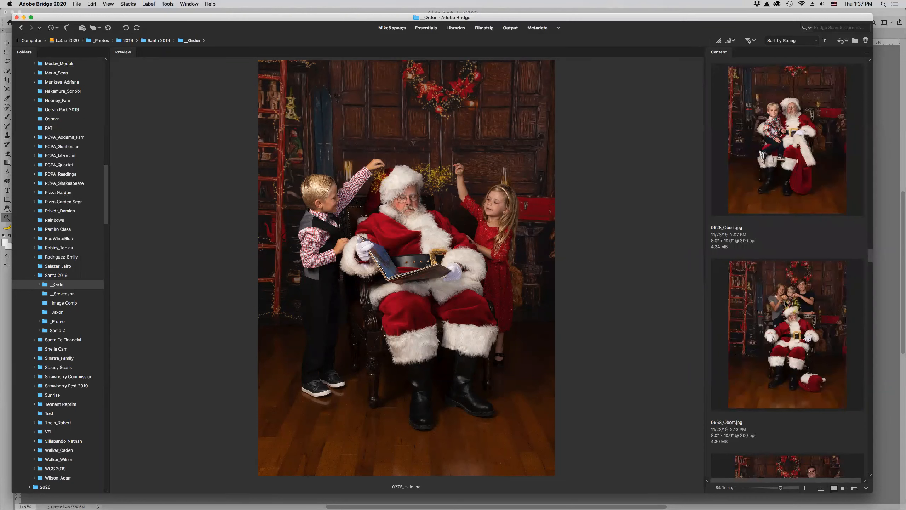
left_click(809, 303)
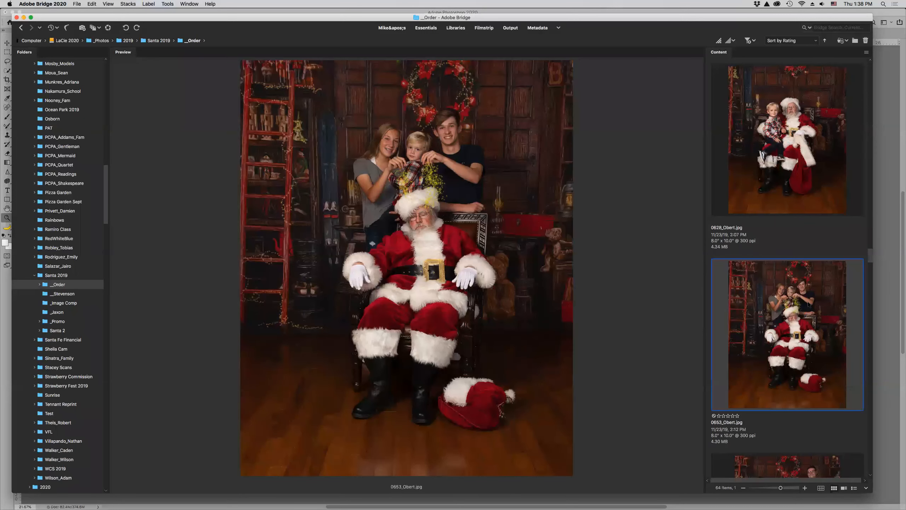
Preview photo 0707 of the boy in green sleeves and magnify the pouch in his hand with the loupe.
scroll(809, 304, "down", 3)
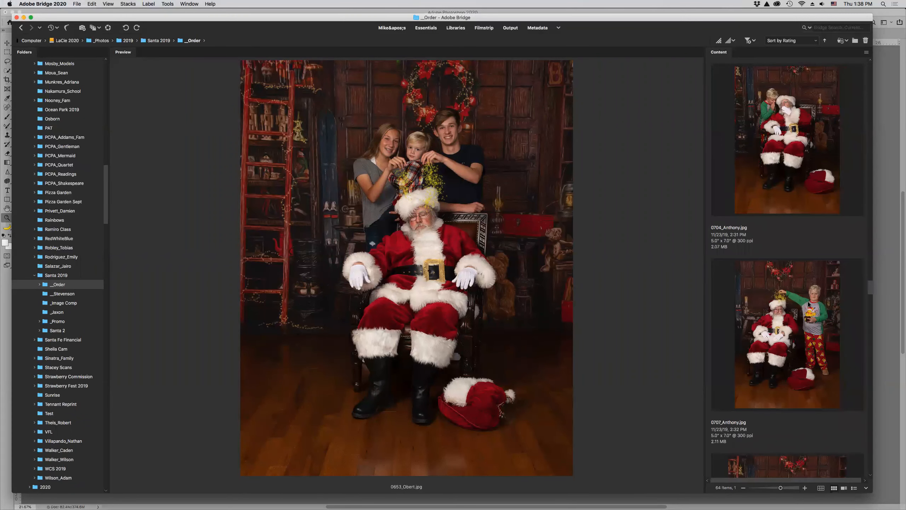
scroll(809, 305, "up", 1)
left_click(809, 305)
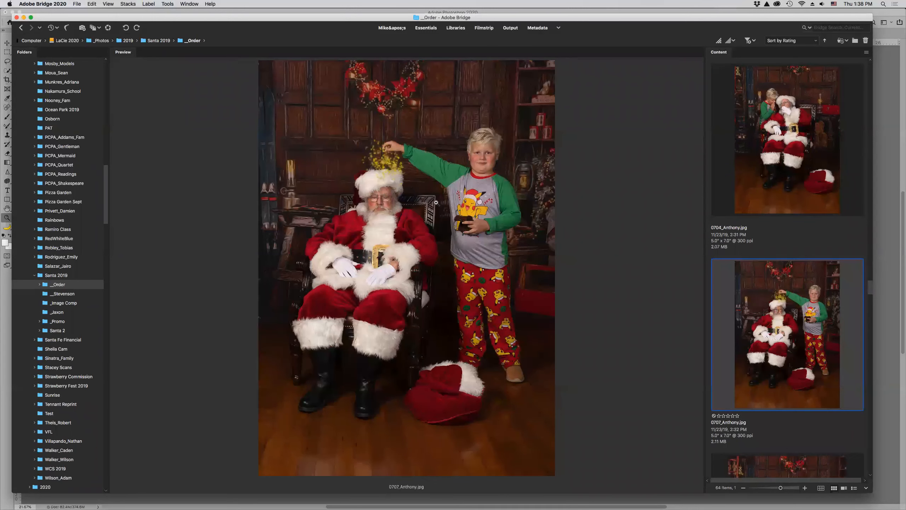
left_click(491, 240)
left_click_drag(500, 250, 474, 234)
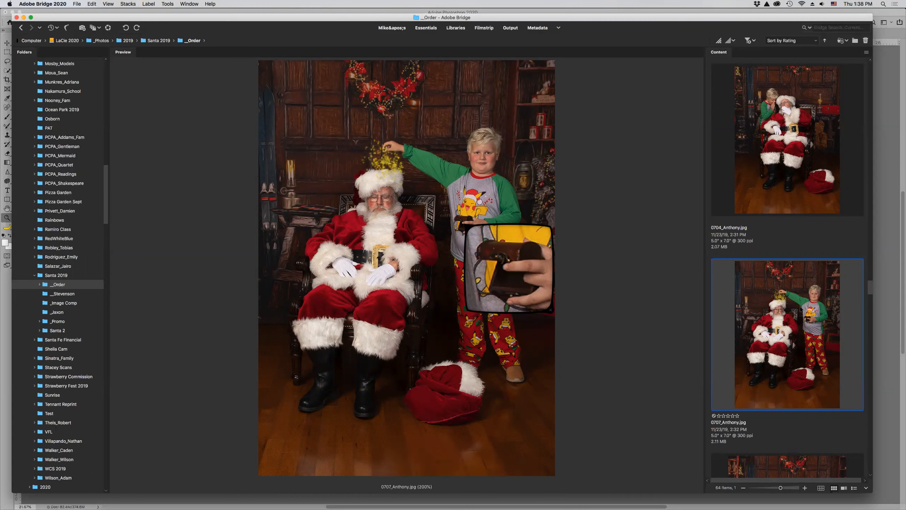
Preview photo 0957 of the child looking into the glowing Christmas sack and close the loupe.
scroll(801, 308, "down", 10)
scroll(801, 308, "down", 10)
scroll(801, 309, "down", 10)
scroll(787, 306, "down", 10)
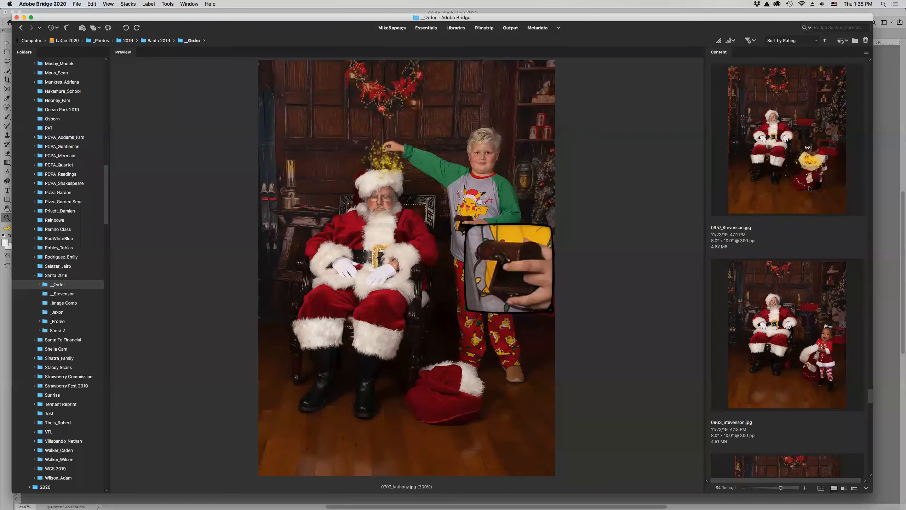
left_click(805, 175)
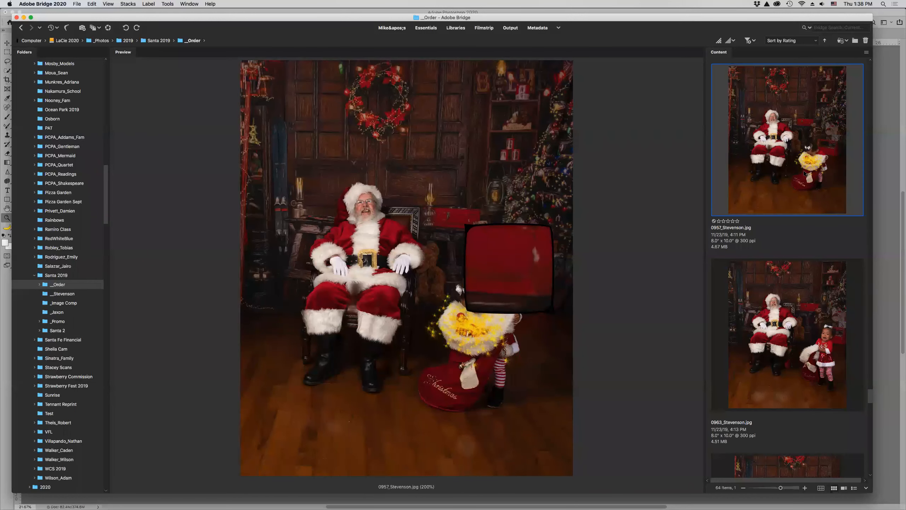
left_click(547, 305)
Find and preview photo 1023 of the boy in a plaid shirt sprinkling glitter over Santa.
scroll(770, 251, "down", 3)
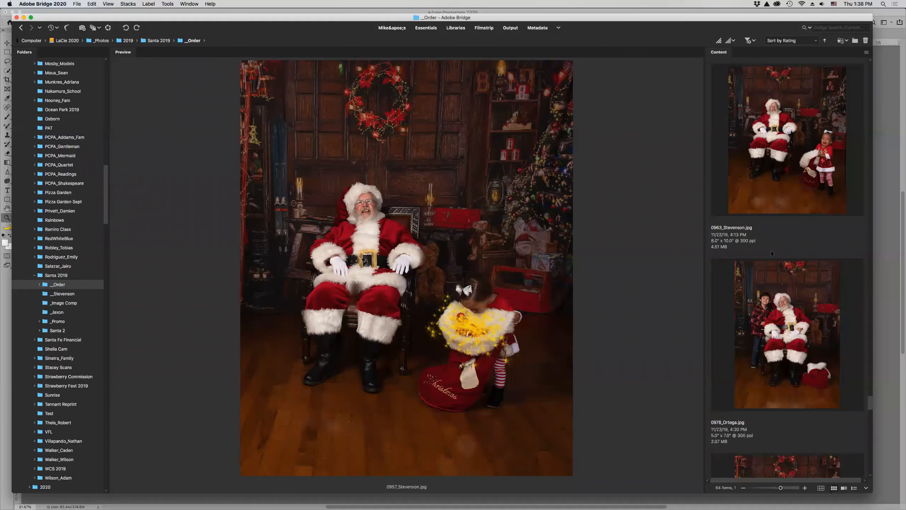
scroll(776, 187, "down", 10)
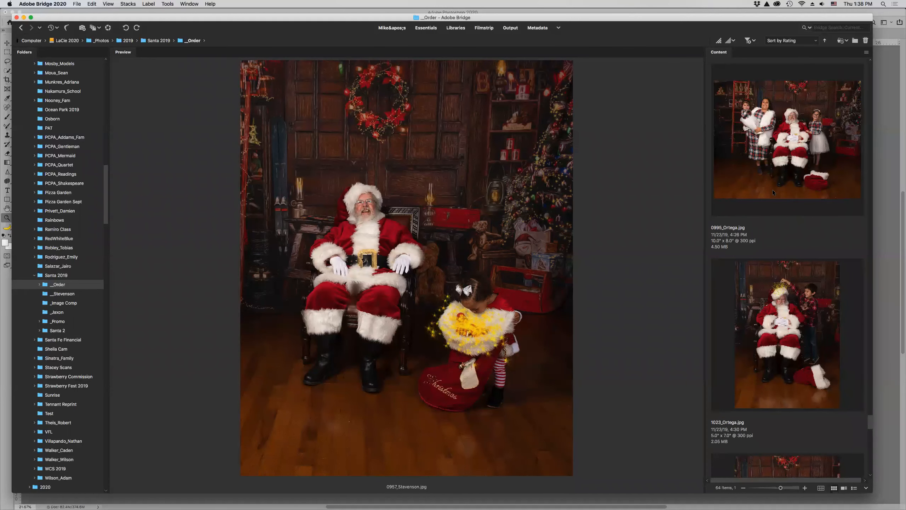
scroll(772, 200, "down", 3)
scroll(772, 200, "up", 3)
left_click(794, 302)
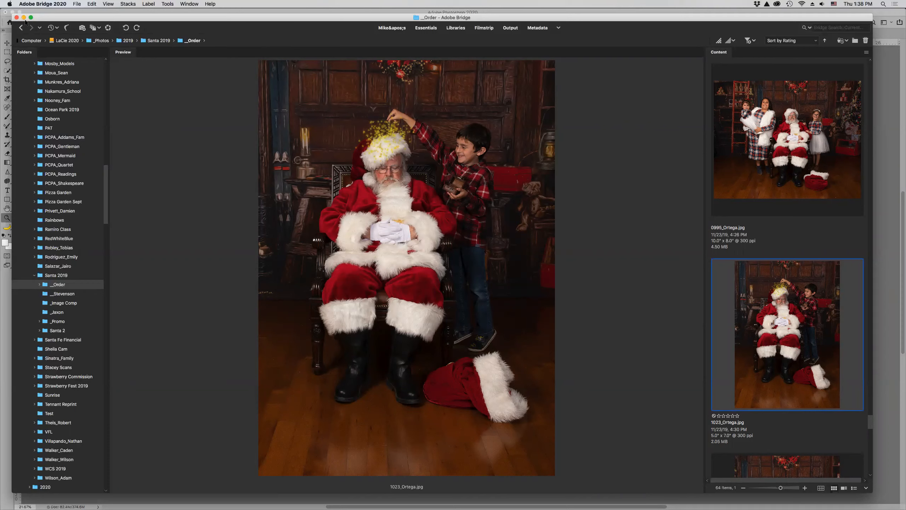
mouse_move(411, 501)
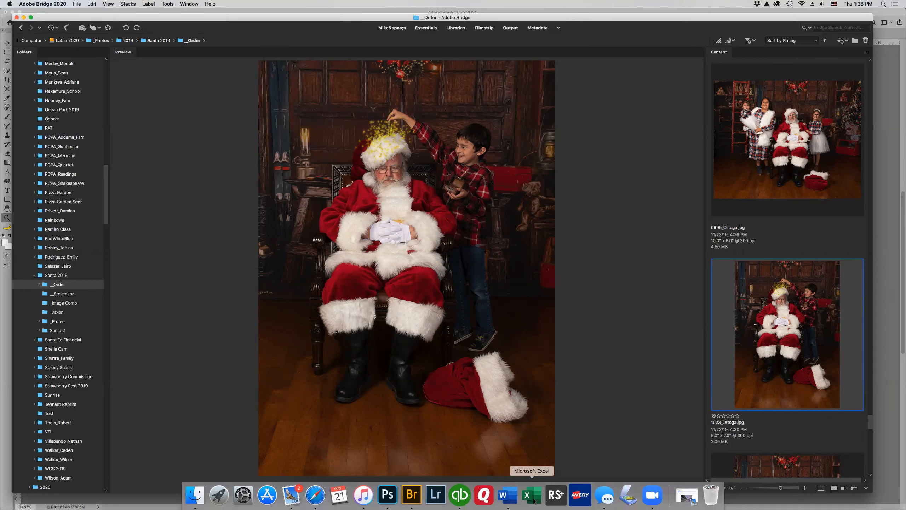
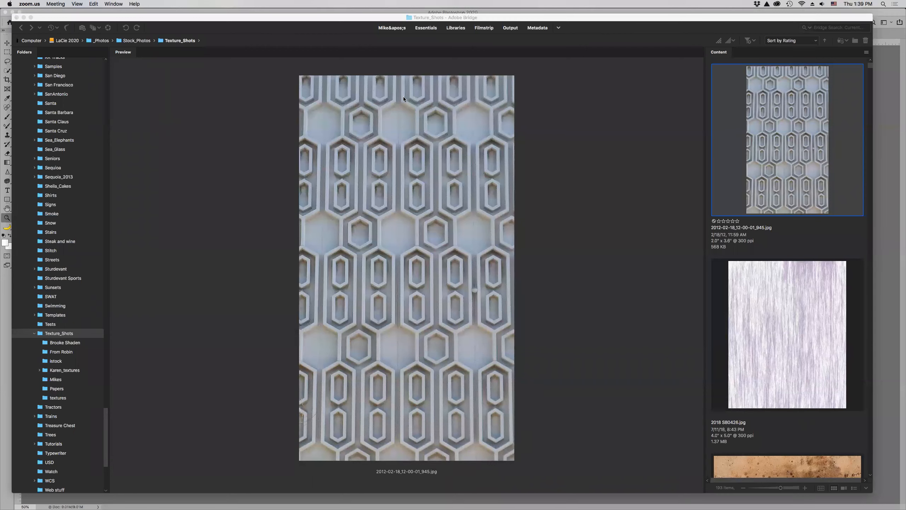
Browse the texture images in the Texture_Shots folder and select Grey aged.jpg.
left_click(780, 293)
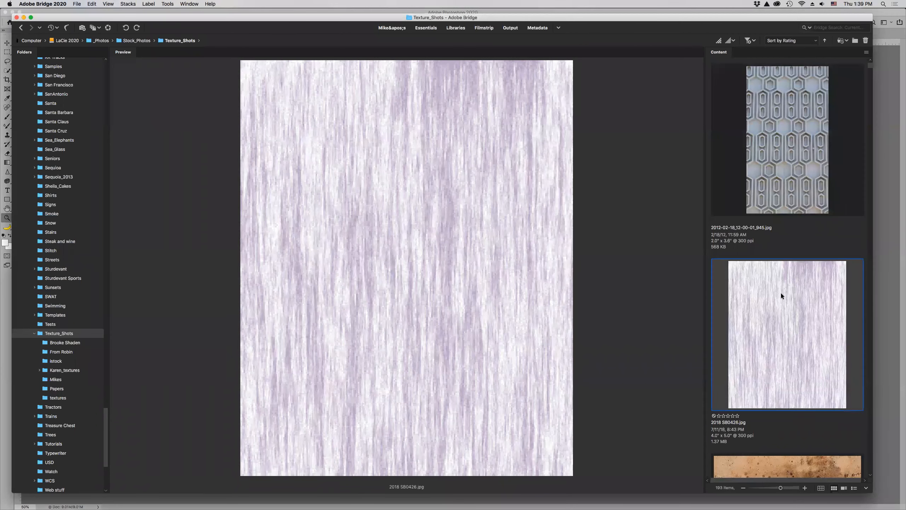
key("Down")
key("Down")
key("Down")
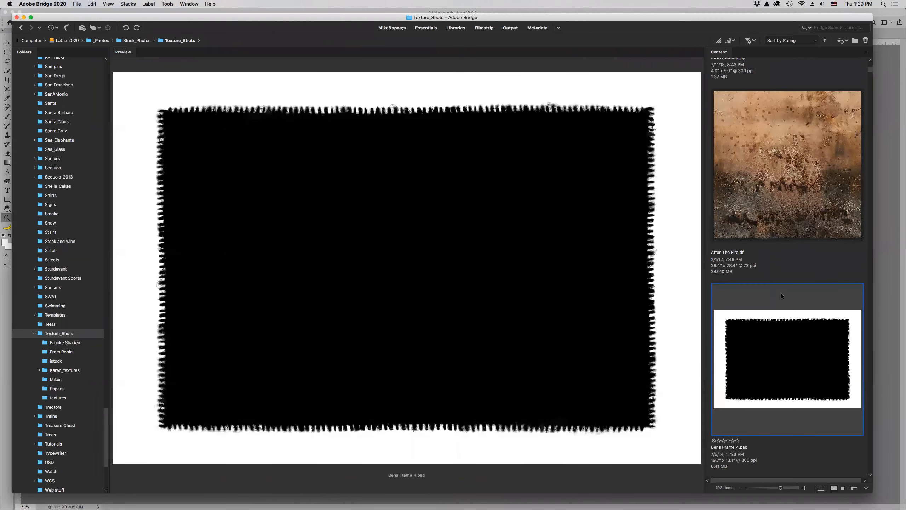
key("Down")
key("Down")
key("Down")
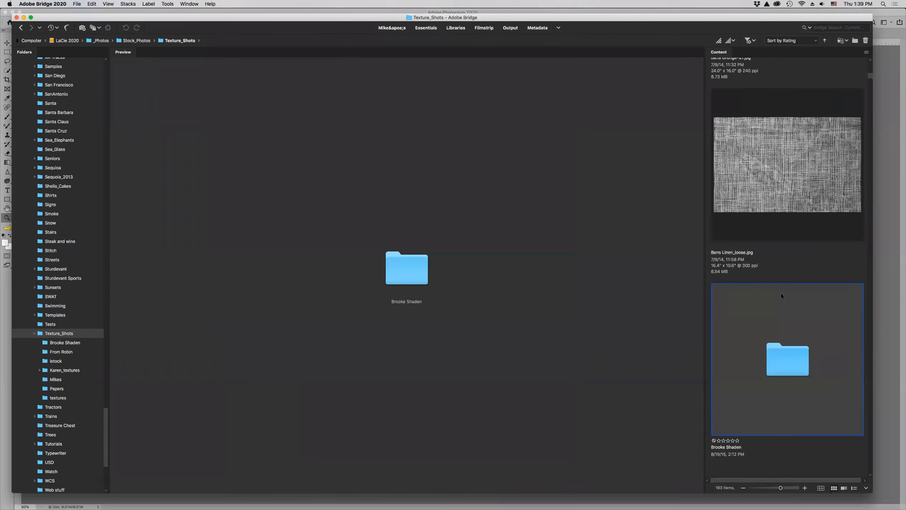
key("Down")
key("Up")
key("Up")
key("Up")
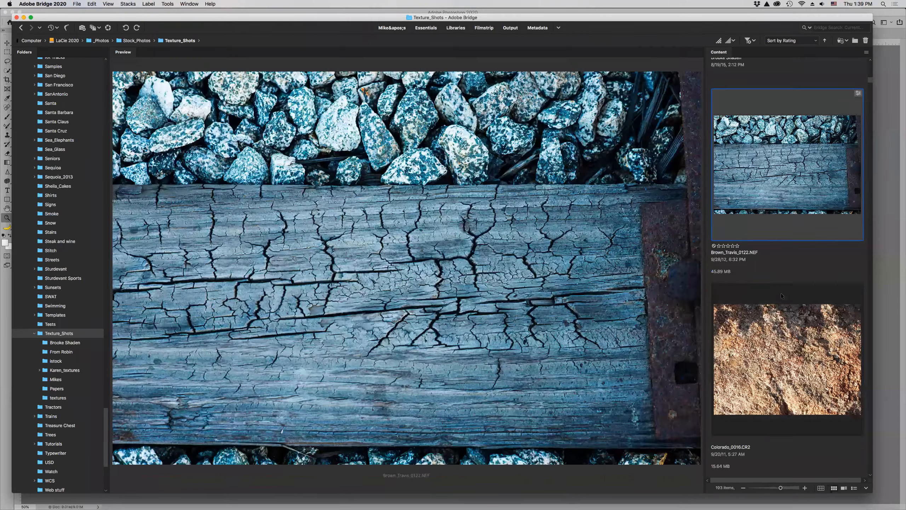
key("Down")
key("Down")
key("Down")
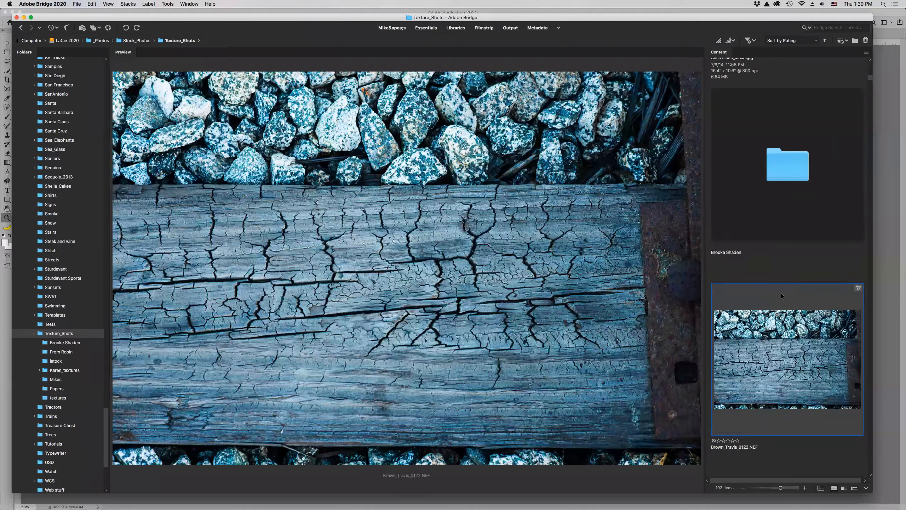
key("Down")
key("Down")
key("Down")
key("Down")
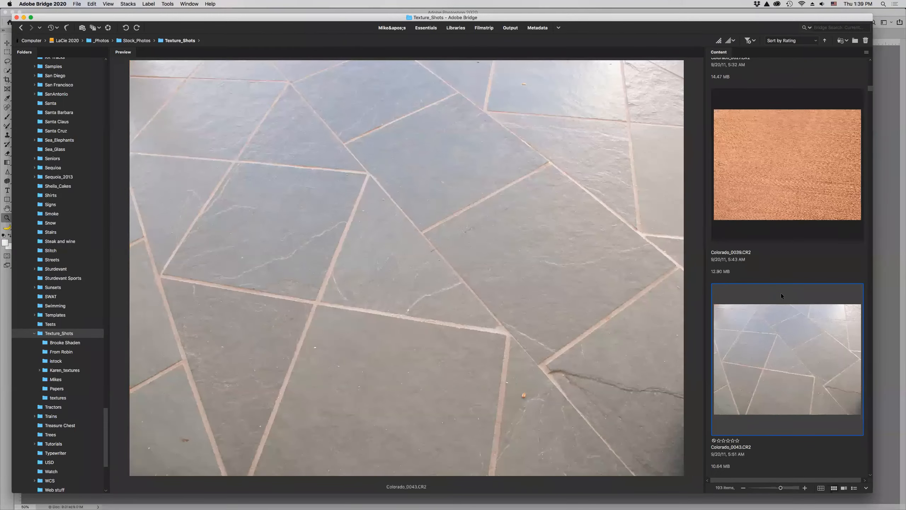
key("Down")
key("Down")
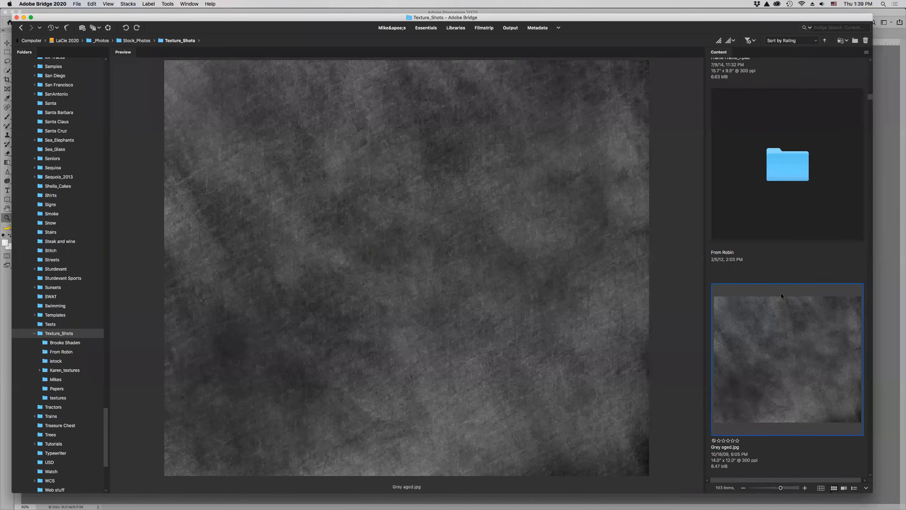
Place Grey aged.jpg from Bridge into the open Santa portrait in Photoshop as a new layer.
right_click(777, 320)
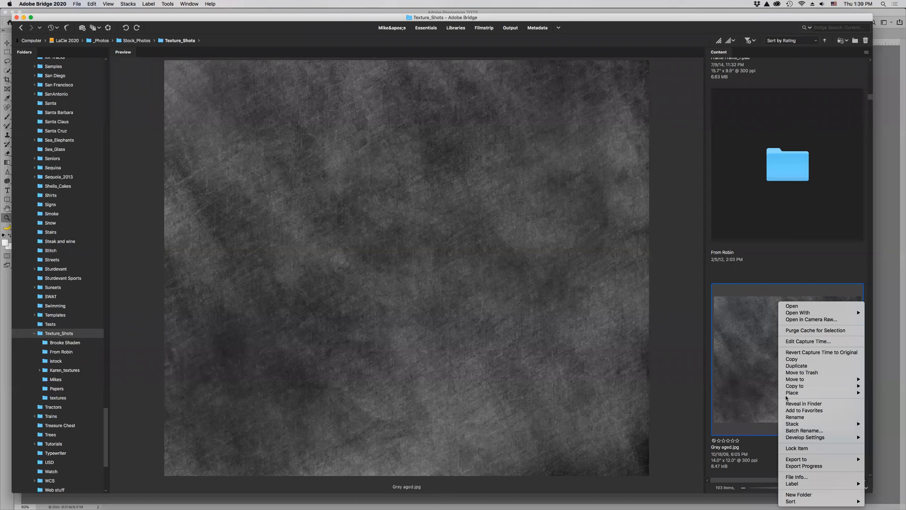
mouse_move(786, 393)
left_click(757, 392)
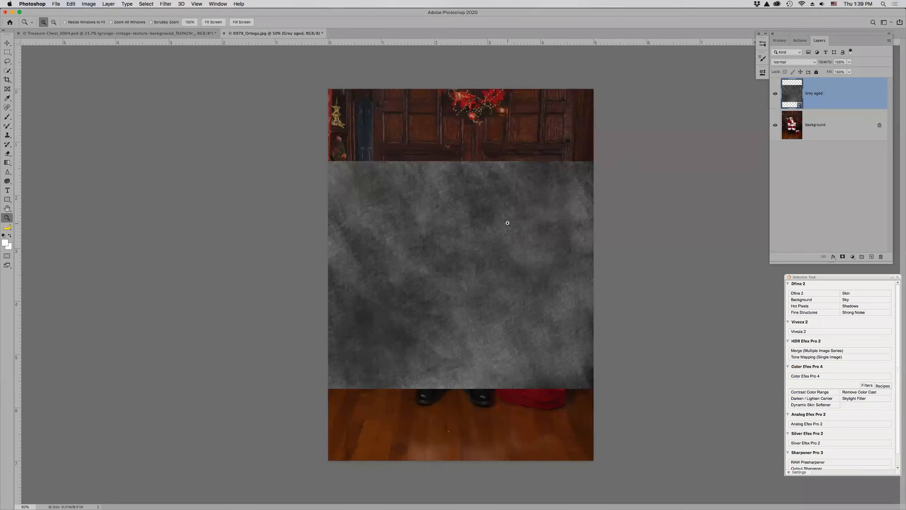
Stretch the Grey aged layer to the upper and lower edges so it covers the whole Santa portrait.
left_click_drag(464, 163, 478, 89)
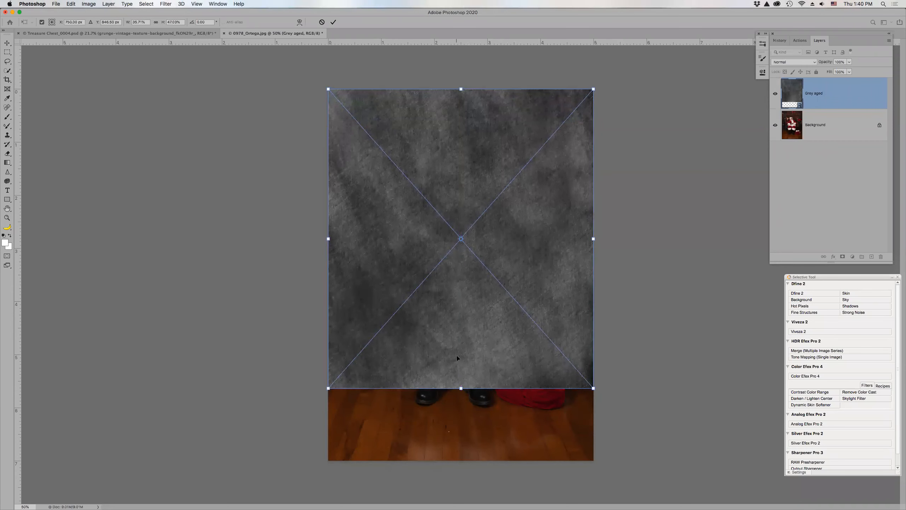
left_click_drag(460, 388, 465, 468)
key("Return")
key("z")
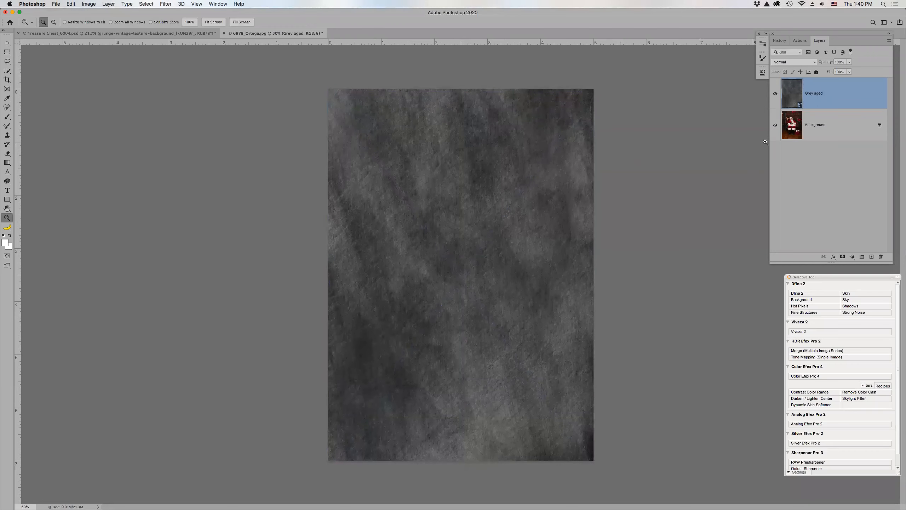
Set the Grey aged layer's blend mode to Soft Light and inspect the faces of the boy and Santa up close.
left_click(809, 62)
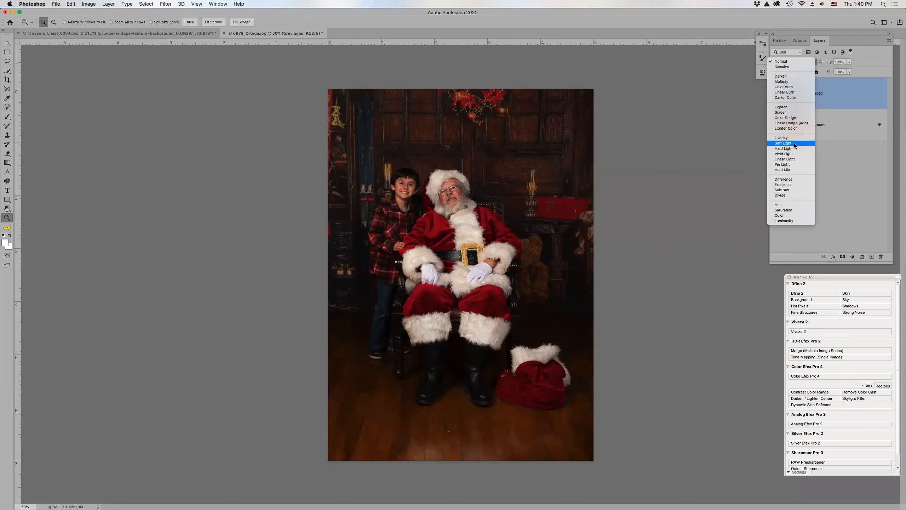
left_click(794, 142)
left_click_drag(389, 159, 487, 244)
scroll(484, 218, "up", 10)
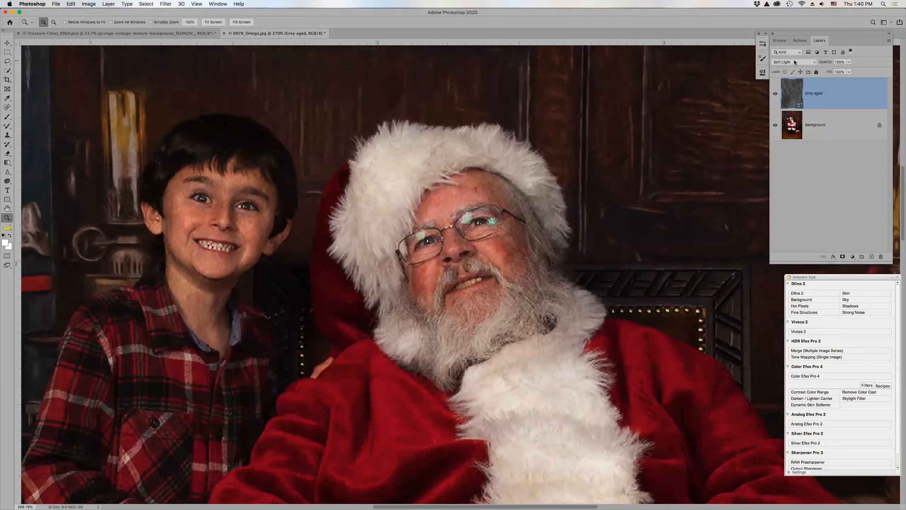
Compare the Santa portrait with and without the Grey aged texture layer.
left_click(774, 94)
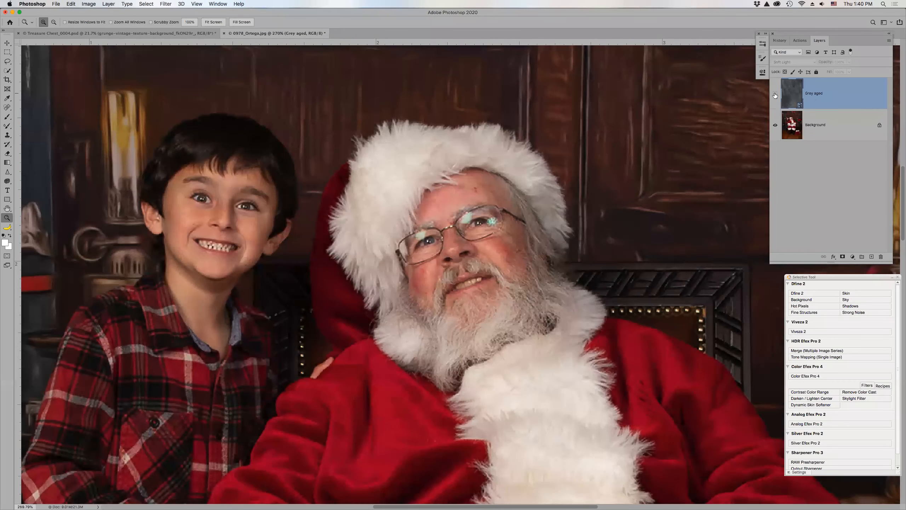
left_click(775, 93)
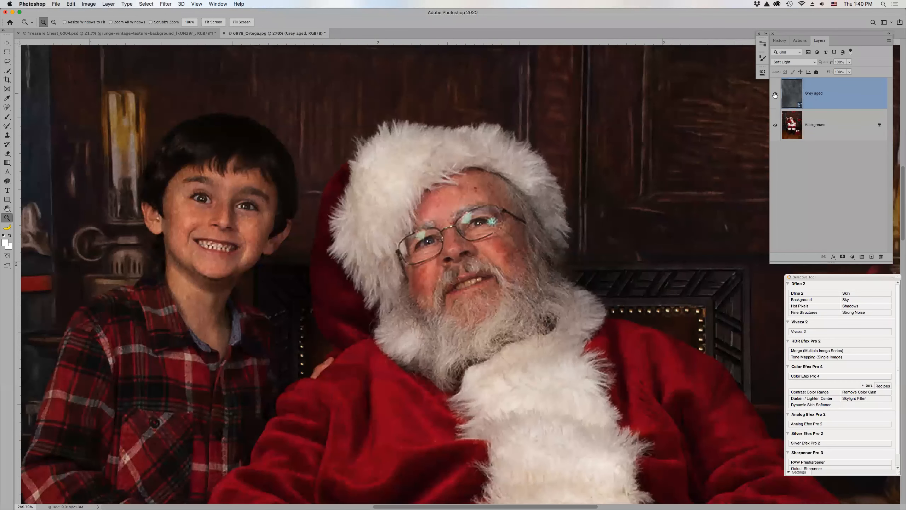
left_click(775, 93)
left_click(775, 94)
Lasso a loose area around the faces of the boy and Santa and feather the selection by 100 pixels.
key("l")
mouse_move(298, 115)
left_mouse_down()
mouse_move(221, 110)
mouse_move(145, 152)
mouse_move(192, 345)
mouse_move(430, 389)
mouse_move(594, 368)
mouse_move(525, 169)
mouse_move(334, 59)
mouse_move(189, 77)
mouse_move(187, 95)
left_mouse_up()
left_click(144, 3)
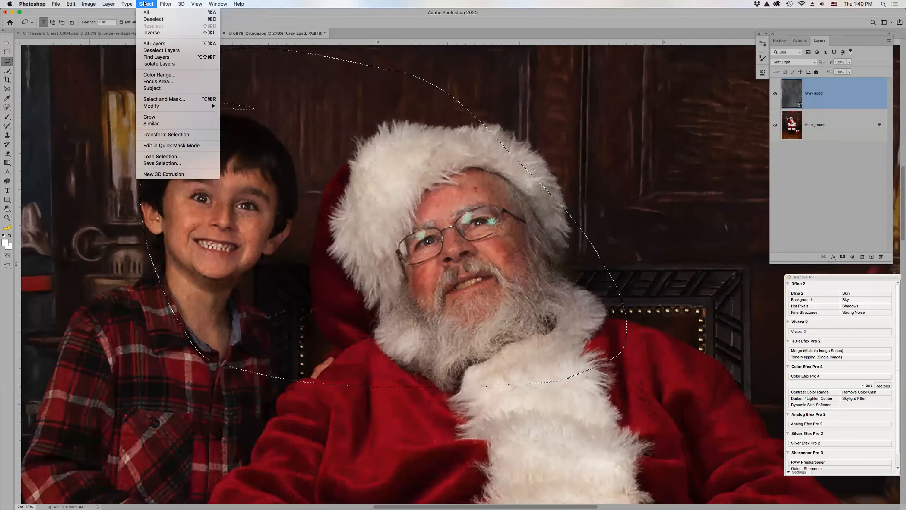
mouse_move(178, 105)
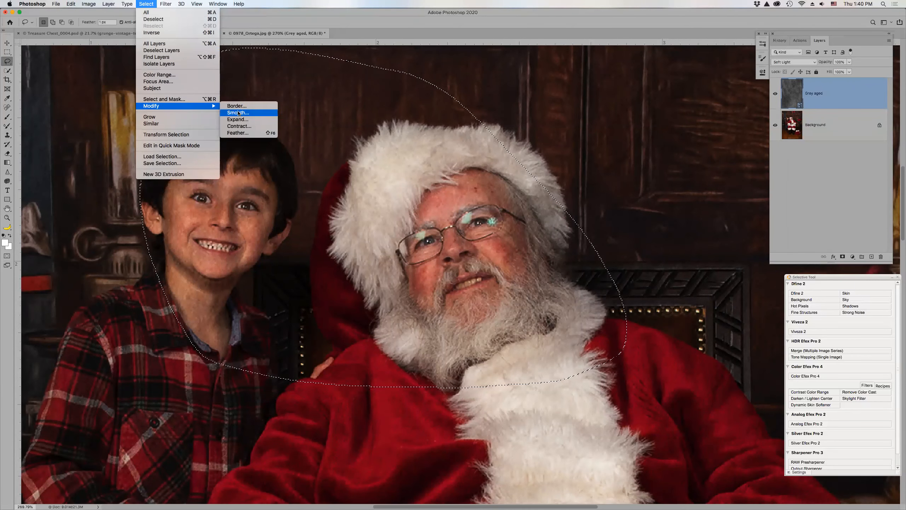
left_click(237, 132)
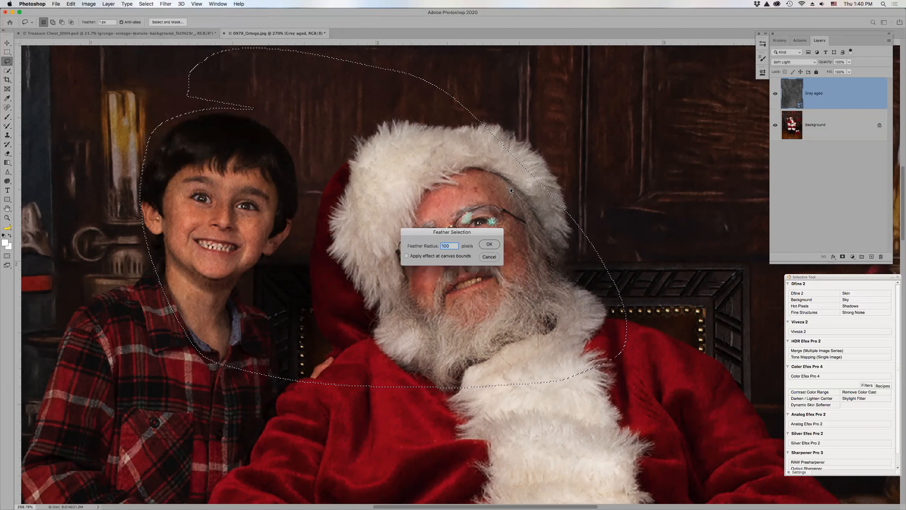
key("Return")
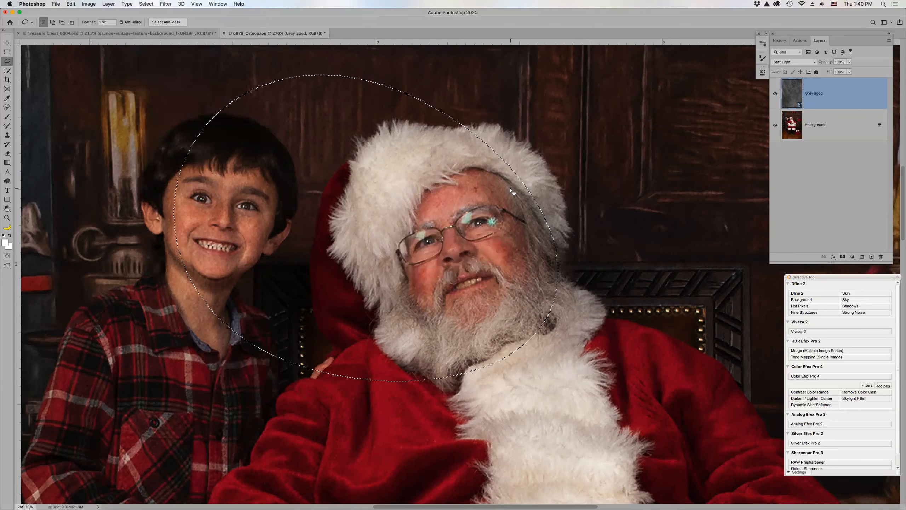
Apply a Gaussian Blur with a 34.6 pixel radius to the selected face area of the Grey aged layer.
left_click(166, 4)
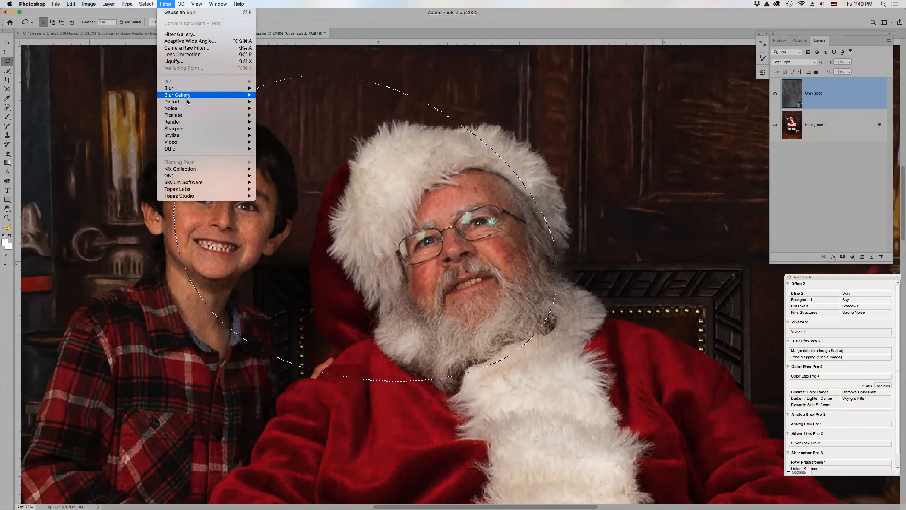
mouse_move(189, 96)
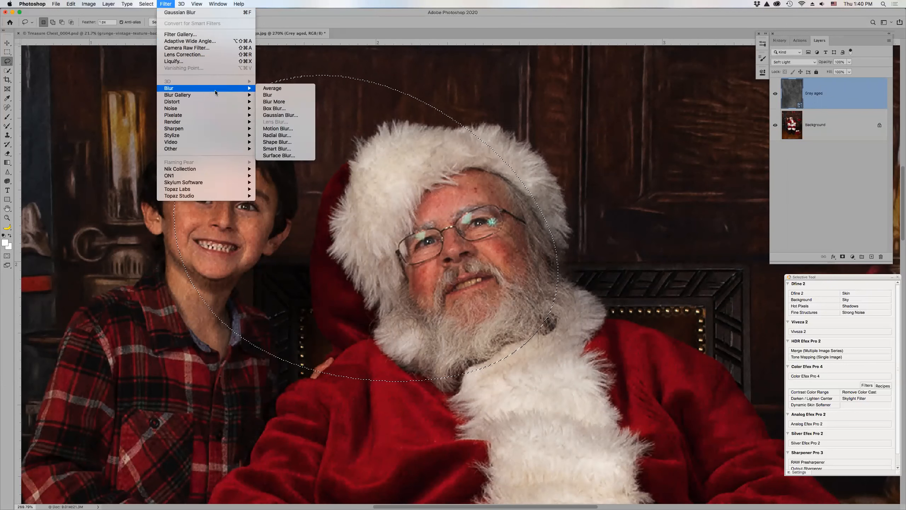
mouse_move(247, 92)
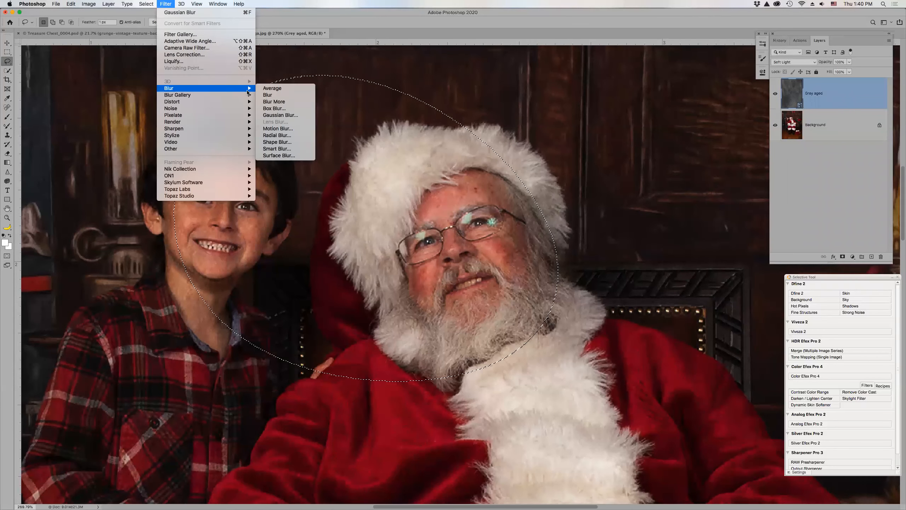
left_click(276, 115)
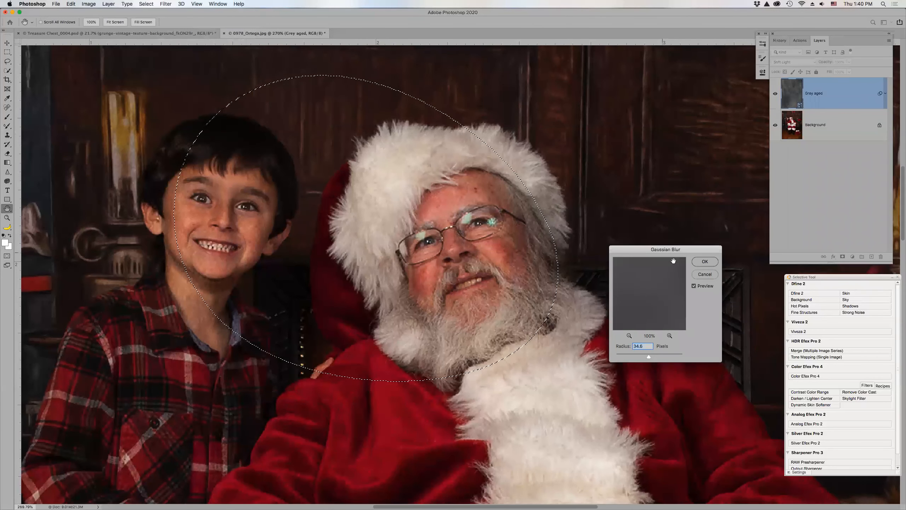
left_click(715, 264)
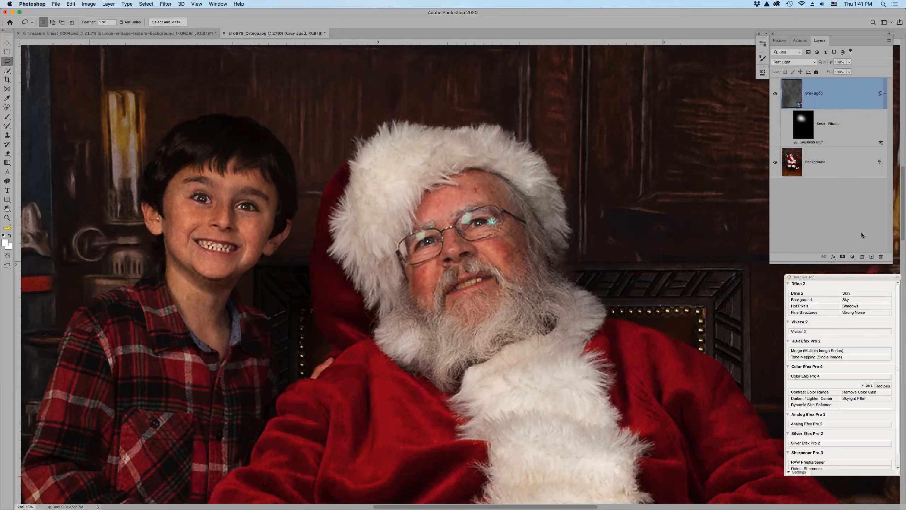
Add a layer mask to the Grey aged layer and paint over Santa's face in black at 50% brush opacity.
left_click(844, 257)
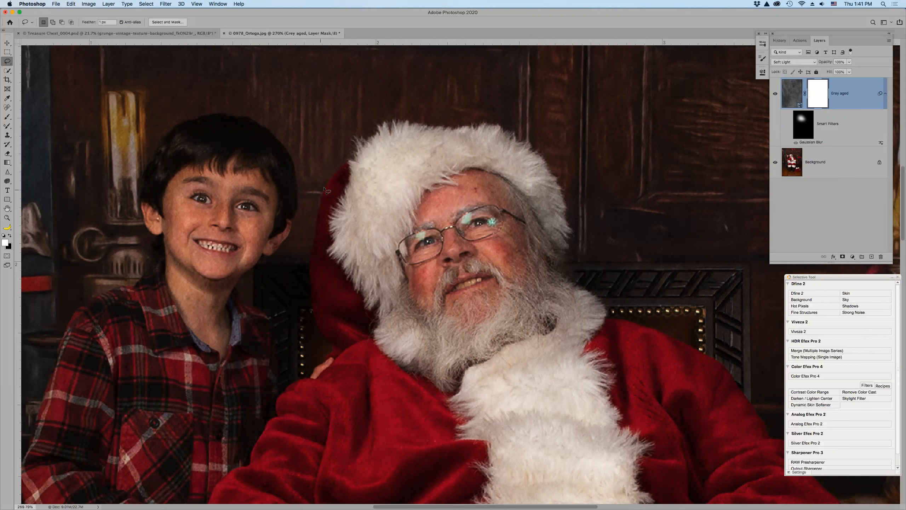
key("b")
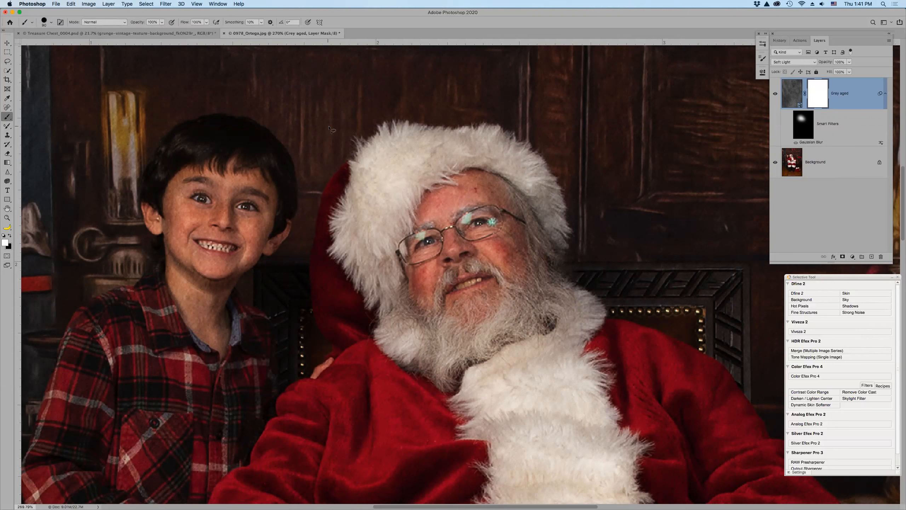
key("5")
key("x")
mouse_move(428, 272)
left_mouse_down()
mouse_move(460, 283)
mouse_move(492, 243)
mouse_move(470, 215)
mouse_move(424, 216)
mouse_move(426, 268)
mouse_move(464, 278)
left_mouse_up()
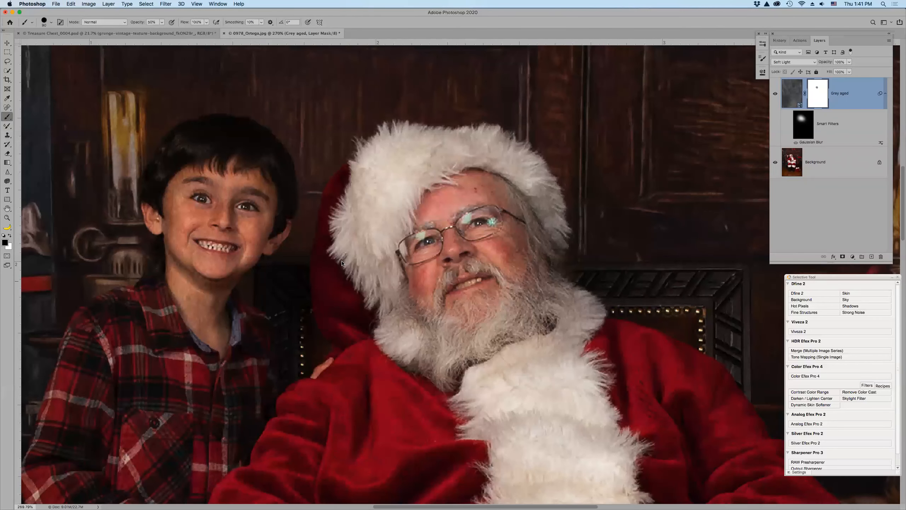
Mask the texture off the boy's face, undoing the first stroke and repainting it with a smaller brush.
mouse_move(193, 188)
left_mouse_down()
mouse_move(205, 221)
mouse_move(231, 250)
mouse_move(214, 251)
mouse_move(204, 293)
left_mouse_up()
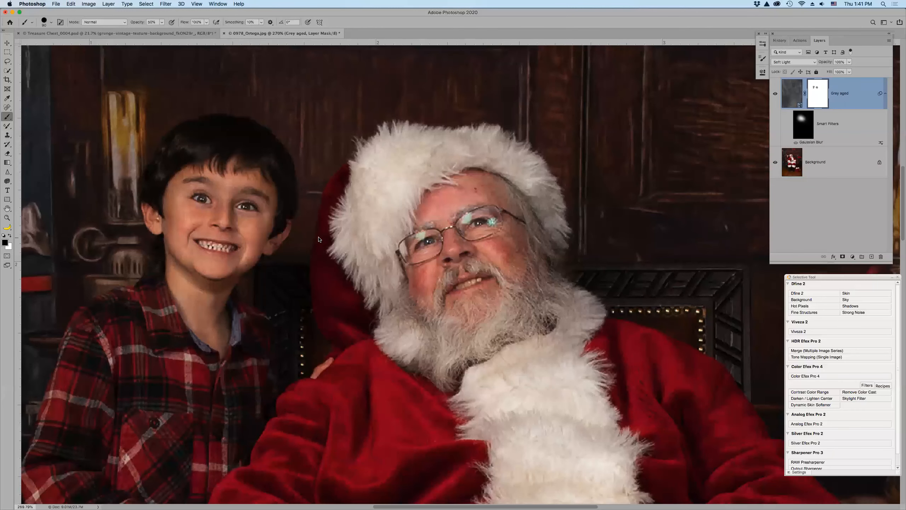
key("super+z")
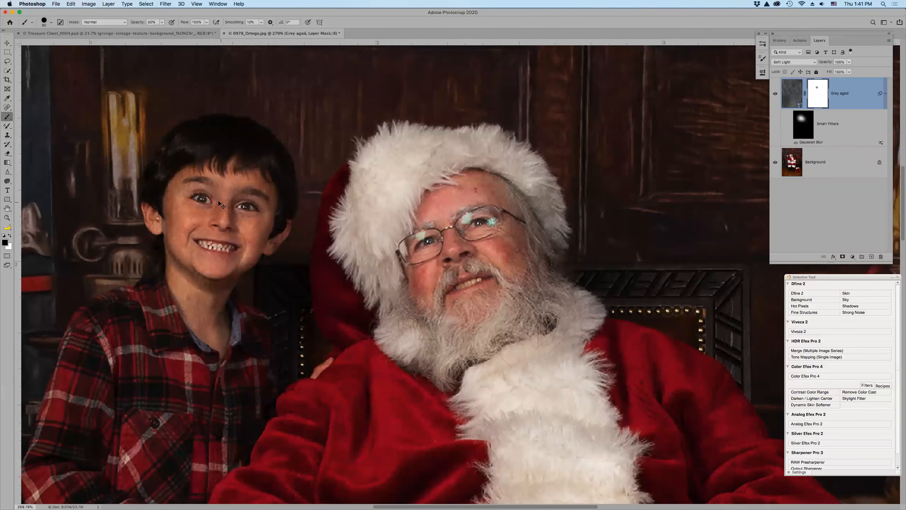
key("bracketleft")
key("bracketleft")
key("bracketleft")
mouse_move(207, 190)
left_mouse_down()
mouse_move(194, 224)
mouse_move(185, 187)
mouse_move(218, 242)
mouse_move(189, 303)
mouse_move(199, 321)
mouse_move(187, 196)
mouse_move(174, 245)
mouse_move(198, 182)
mouse_move(185, 303)
mouse_move(232, 255)
left_mouse_up()
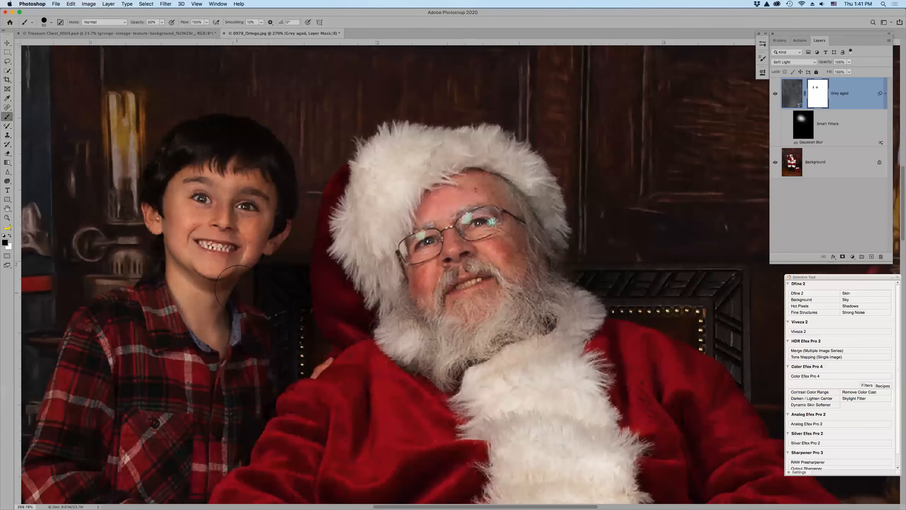
Zoom in on both faces and compare them with the Grey aged layer mask enabled and disabled, leaving it disabled.
key("super+space")
left_click(265, 194)
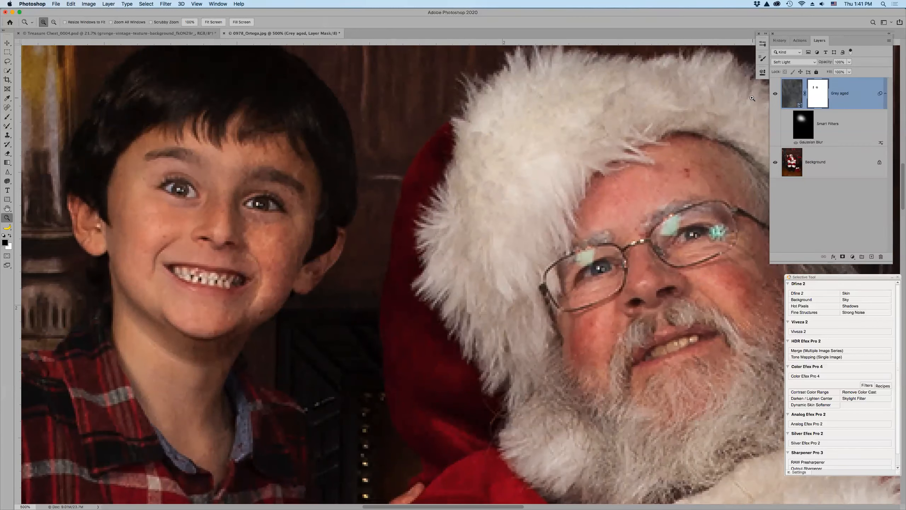
left_click(820, 94, "shift")
left_click(819, 94, "shift")
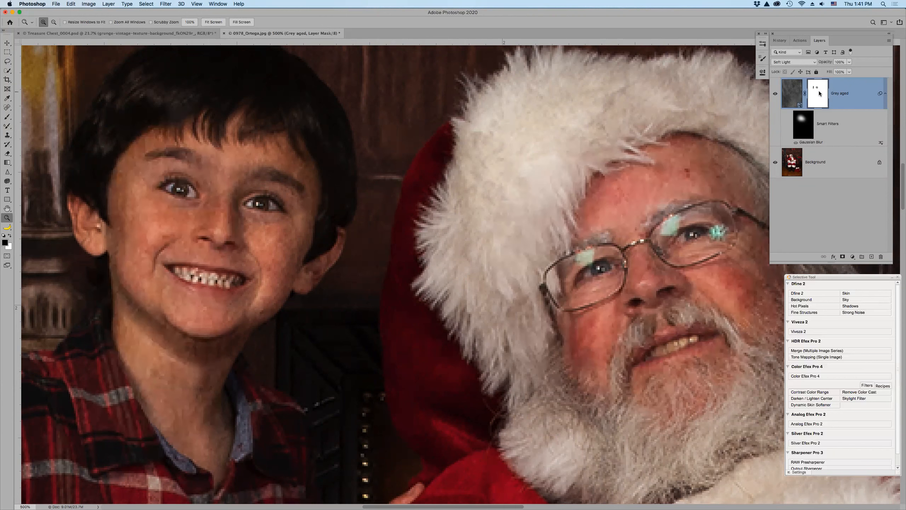
left_click(820, 93, "shift")
left_click(819, 93, "shift")
left_click(819, 93, "shift")
left_click(819, 94, "shift")
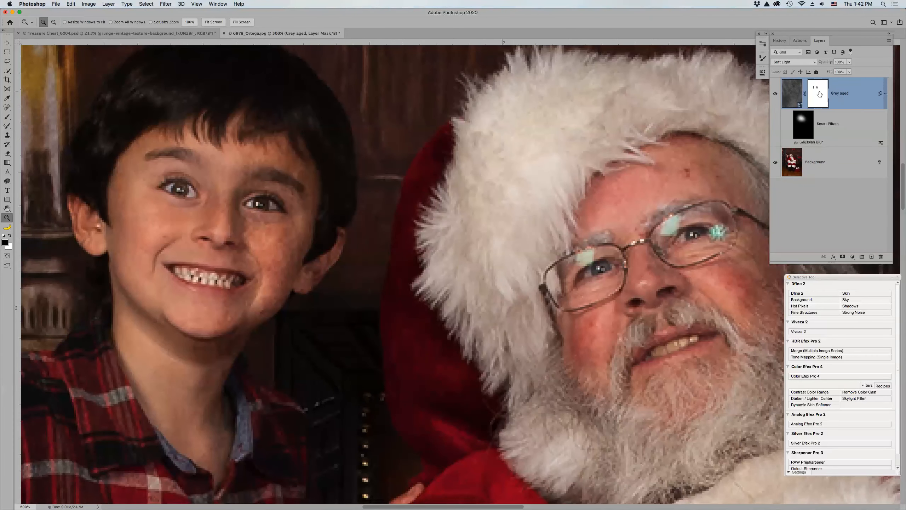
left_click(820, 94, "shift")
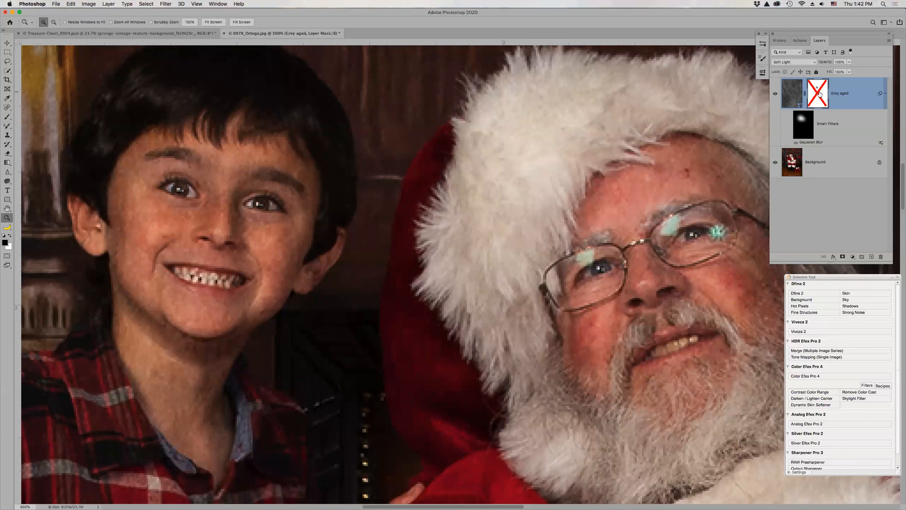
Examine the whole portrait and the area above the heads with the Grey aged texture shown and hidden.
left_click(795, 142)
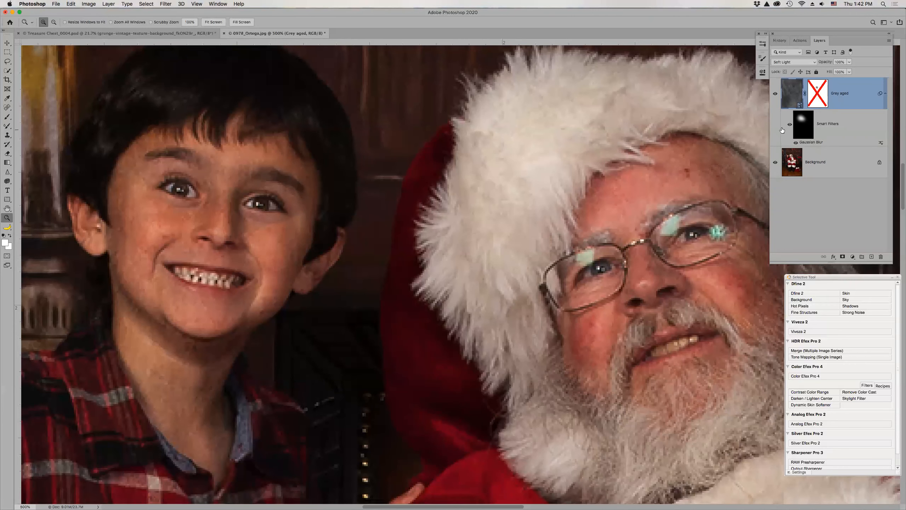
key("super+0")
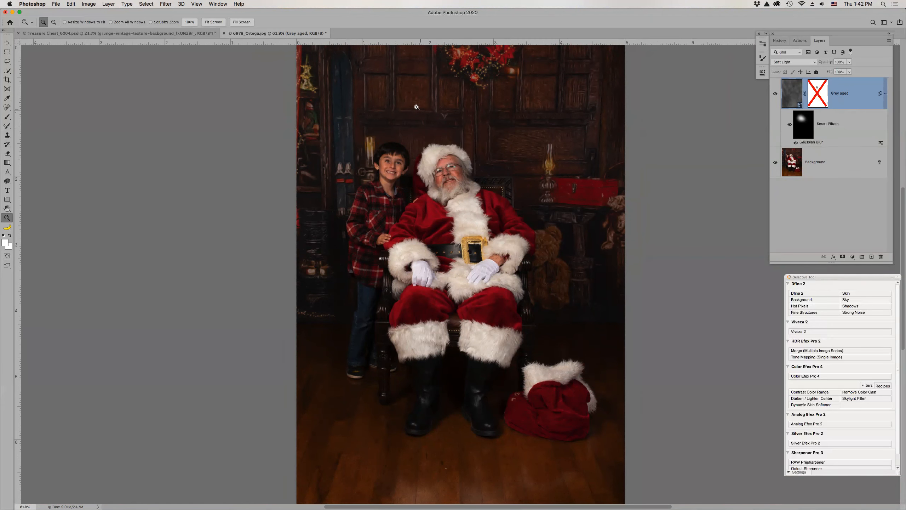
left_click_drag(383, 115, 455, 188)
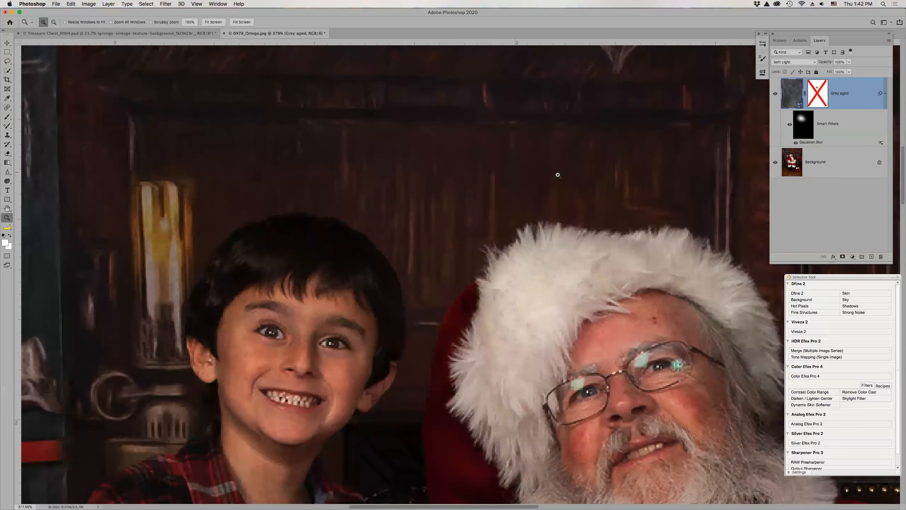
left_click(774, 94)
left_click(775, 94)
left_click(775, 94)
left_click(775, 93)
Set the Grey aged layer's blend mode to Overlay and compare the faces with its layer mask on and off.
left_click(806, 62)
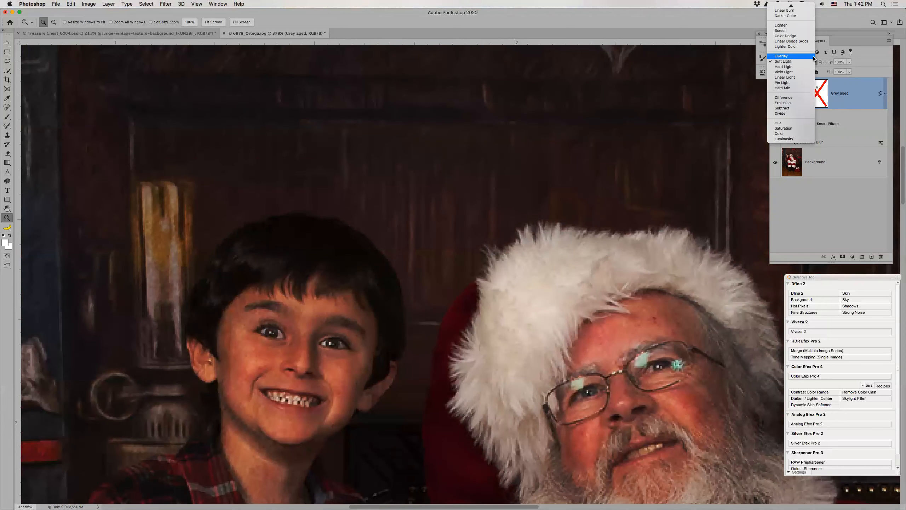
left_click(813, 56)
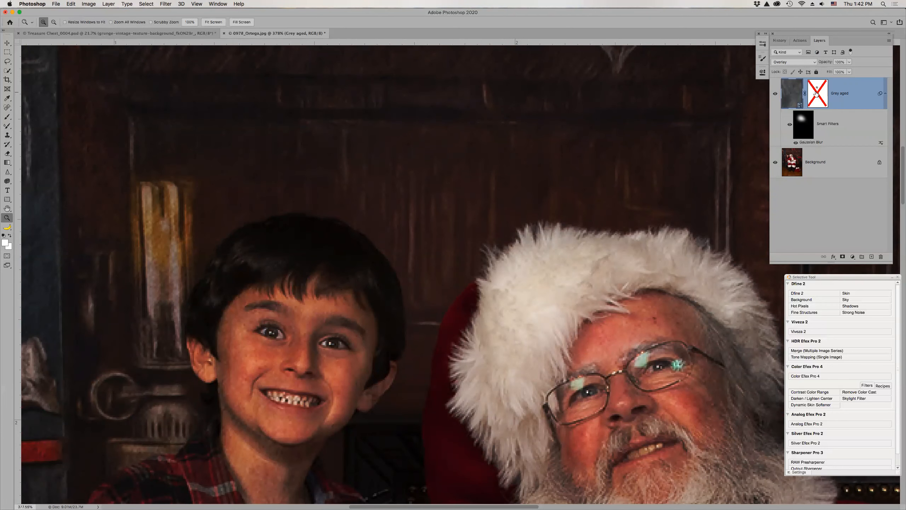
left_click(816, 94, "shift")
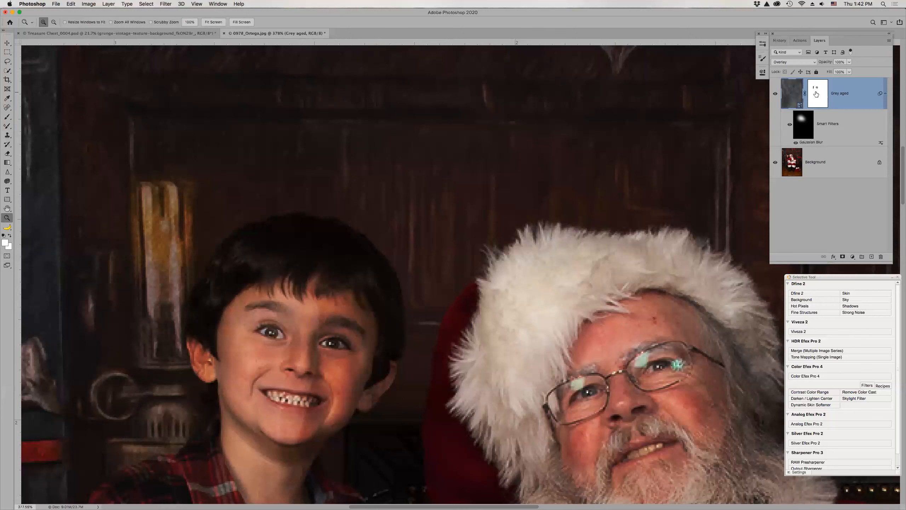
left_click(816, 94, "shift")
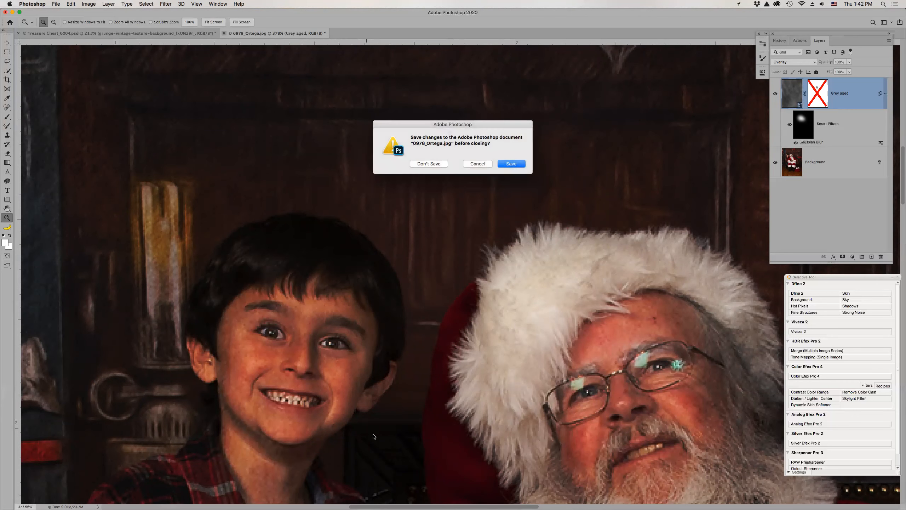
Close the Santa portrait and Treasure Chest_0004.psd without saving the changes.
left_click(435, 165)
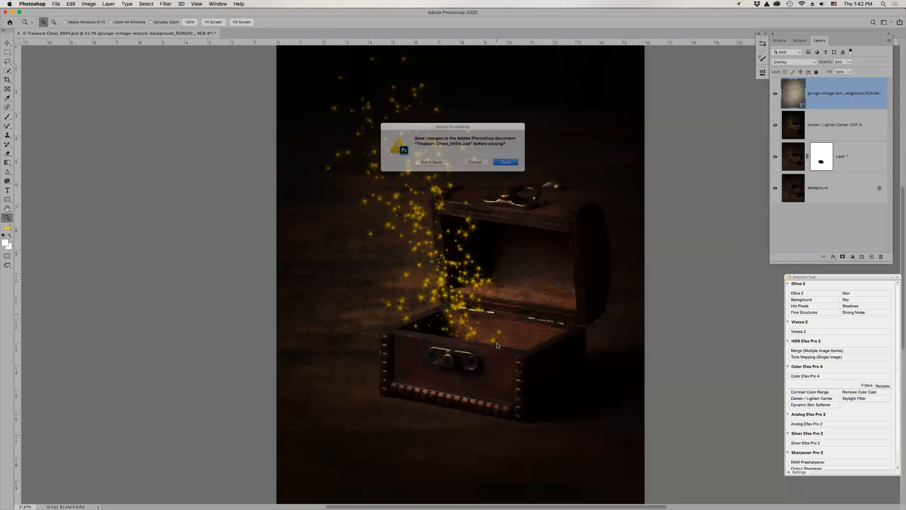
key("super+d")
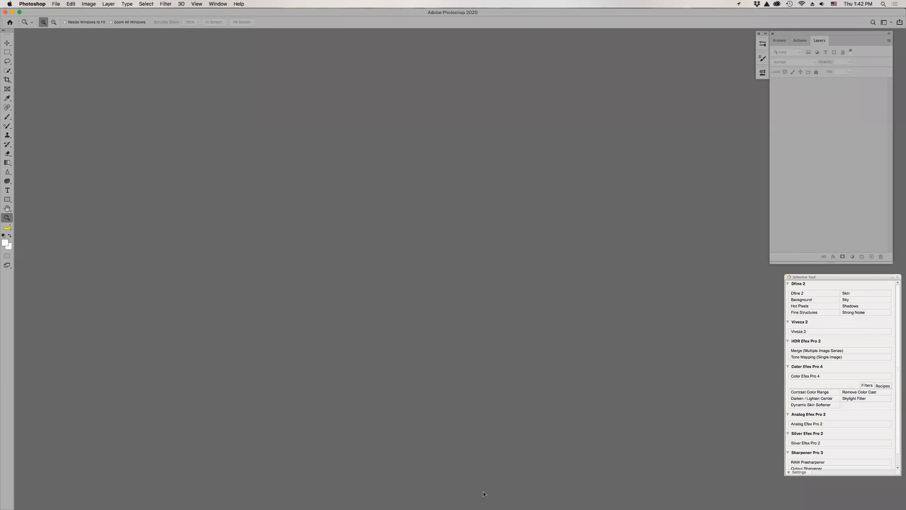
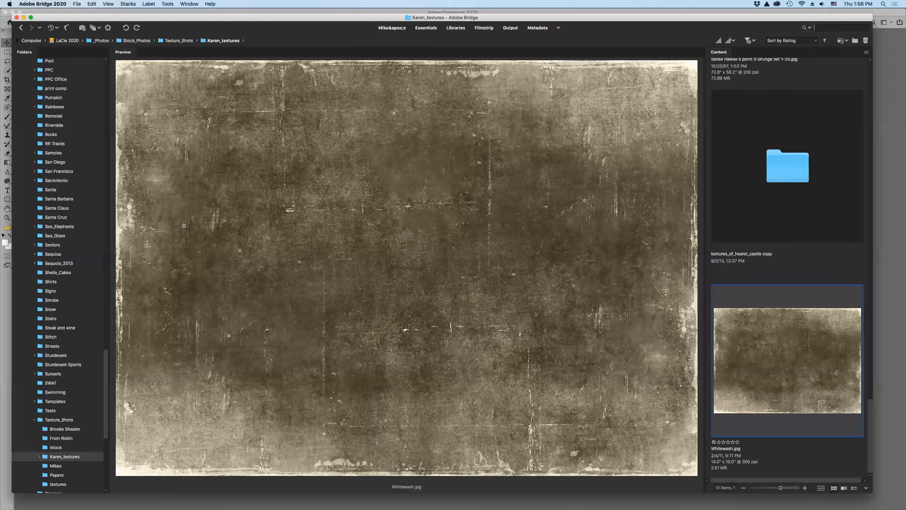
Open the lighthouse photo 0013.jpg from Bridge's Santa Cruz folder in Photoshop, and switch back to Bridge.
left_click(55, 217)
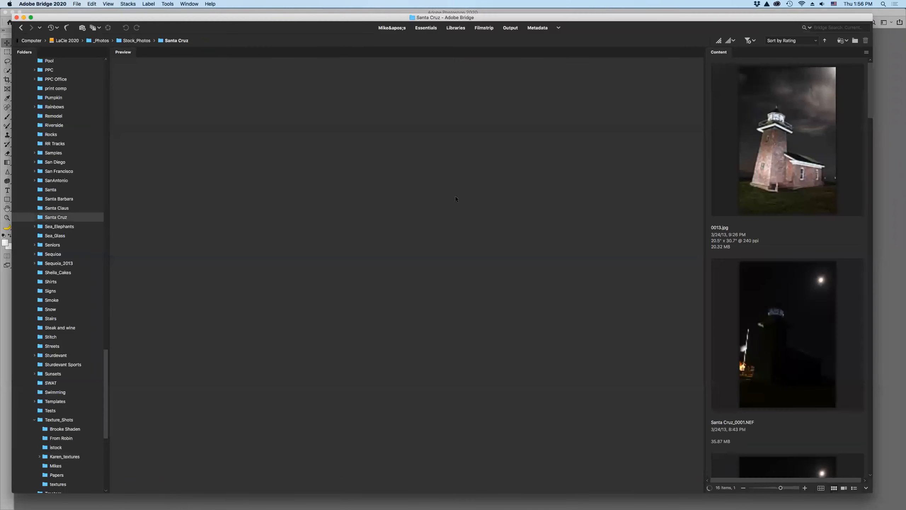
double_click(755, 173)
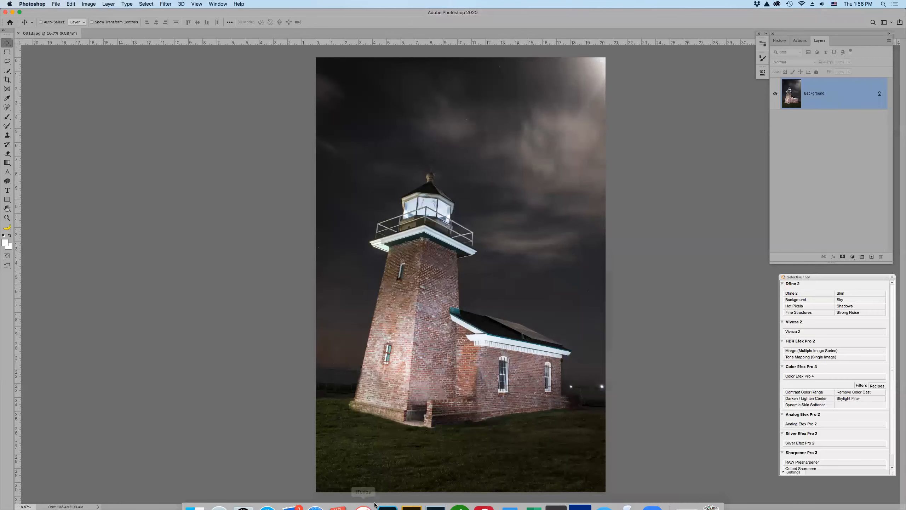
mouse_move(353, 507)
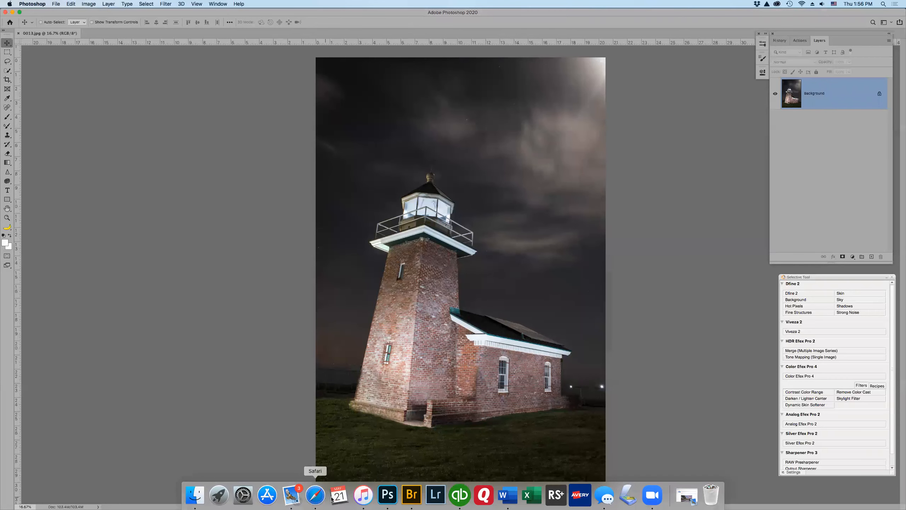
key("super+Tab")
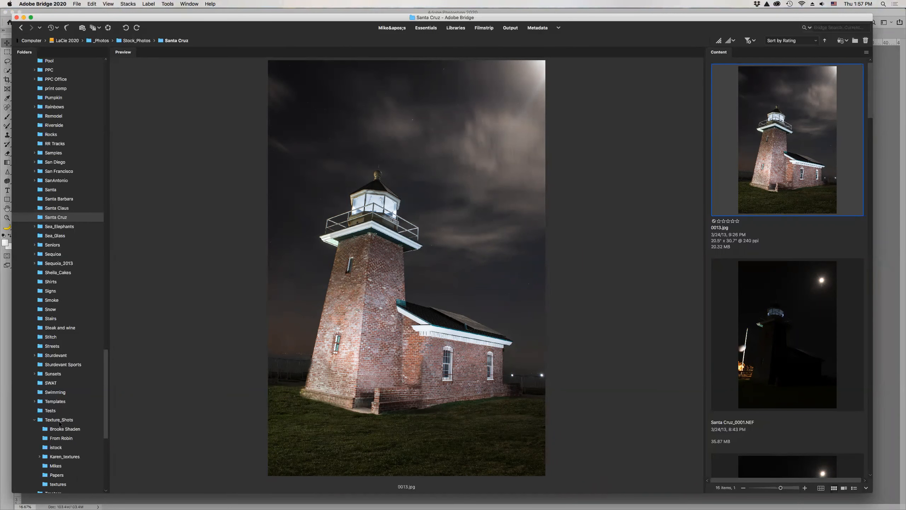
Place NewOrleans_0015.CR2 from Bridge's Texture_Shots folder into the open lighthouse document in Photoshop, accepting the default Camera Raw settings.
left_click(59, 423)
left_click(784, 363)
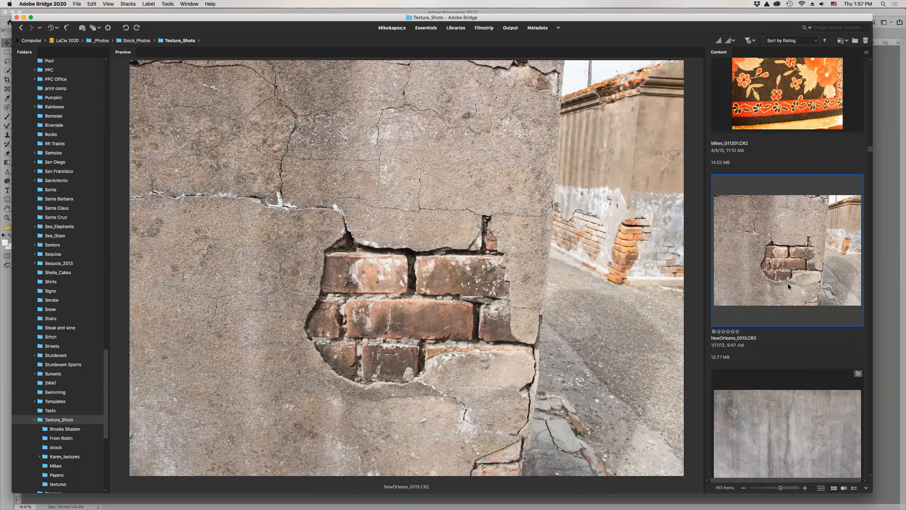
right_click(750, 248)
mouse_move(770, 336)
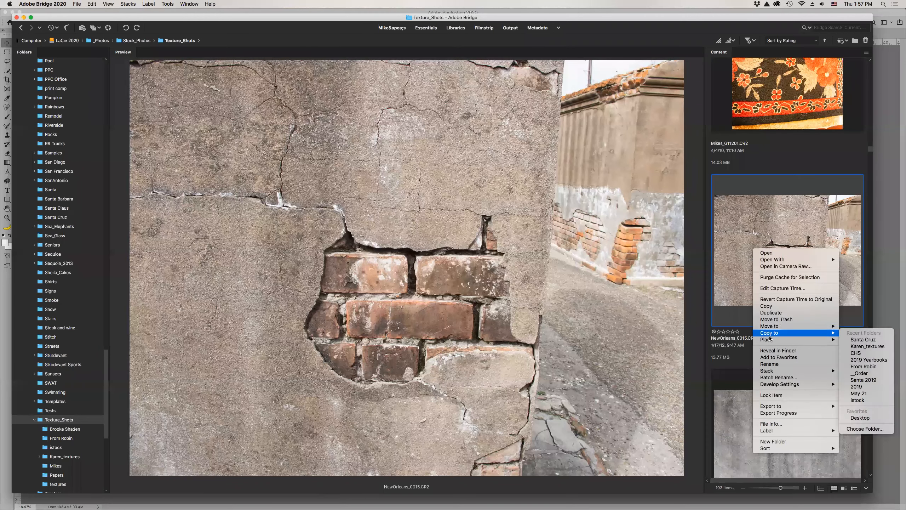
left_click(849, 340)
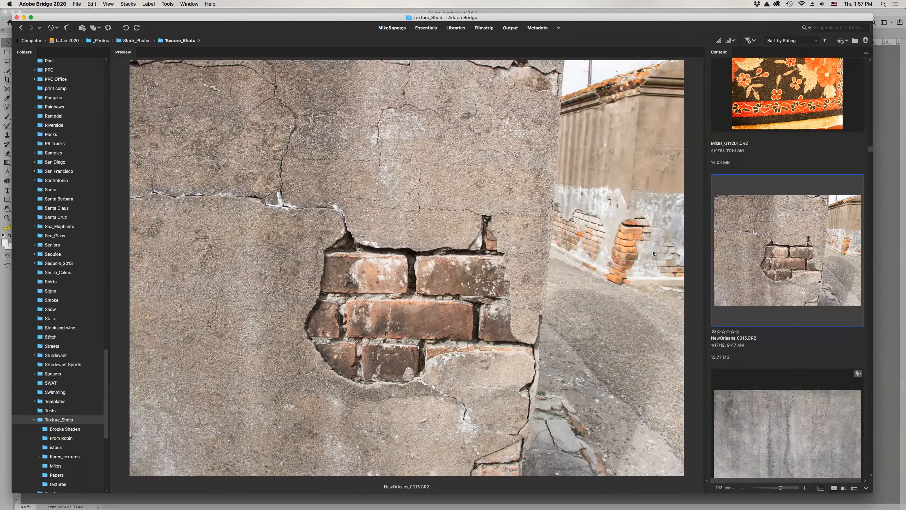
key("super+r")
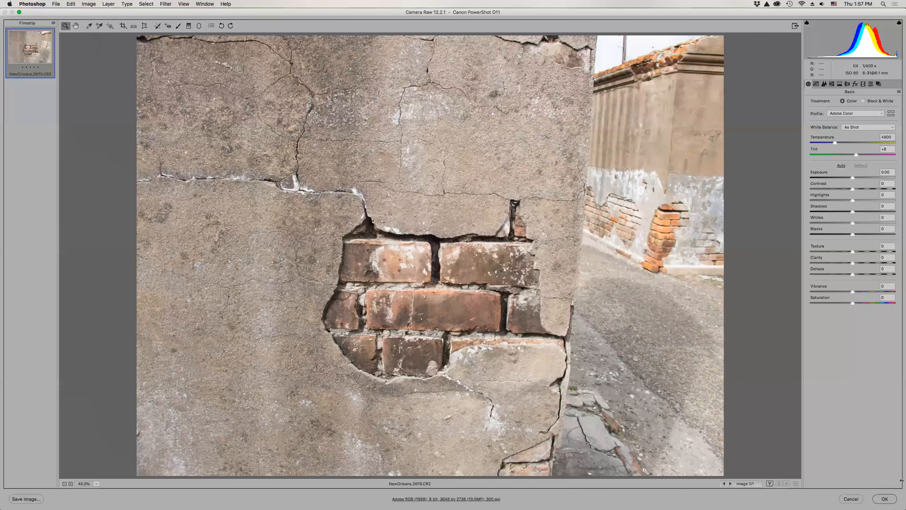
left_click(885, 498)
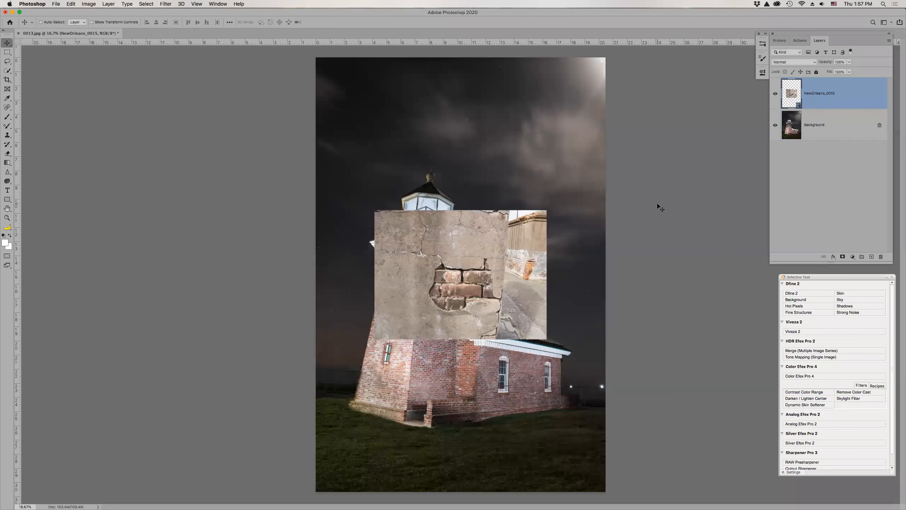
Enlarge the cracked wall texture to about 348% so it covers the whole lighthouse photo, and set its blend mode to Overlay.
key("super+t")
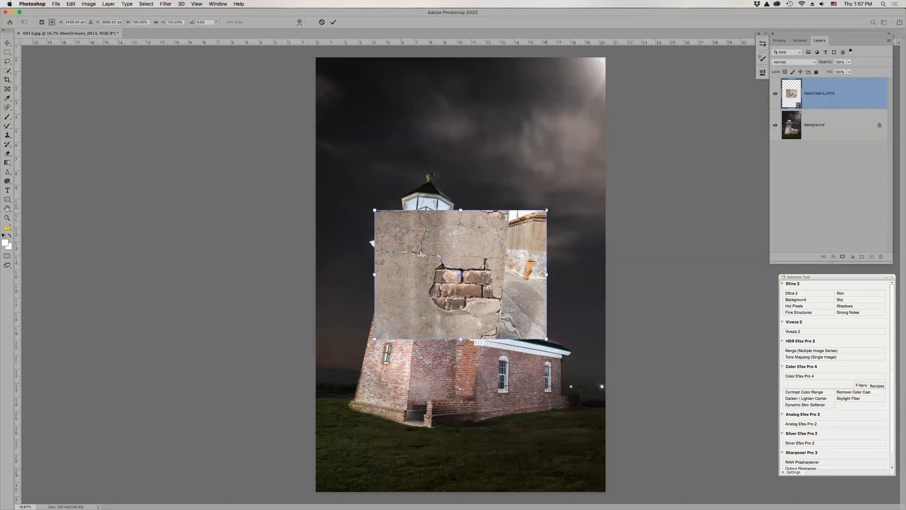
left_click_drag(546, 208, 784, 83)
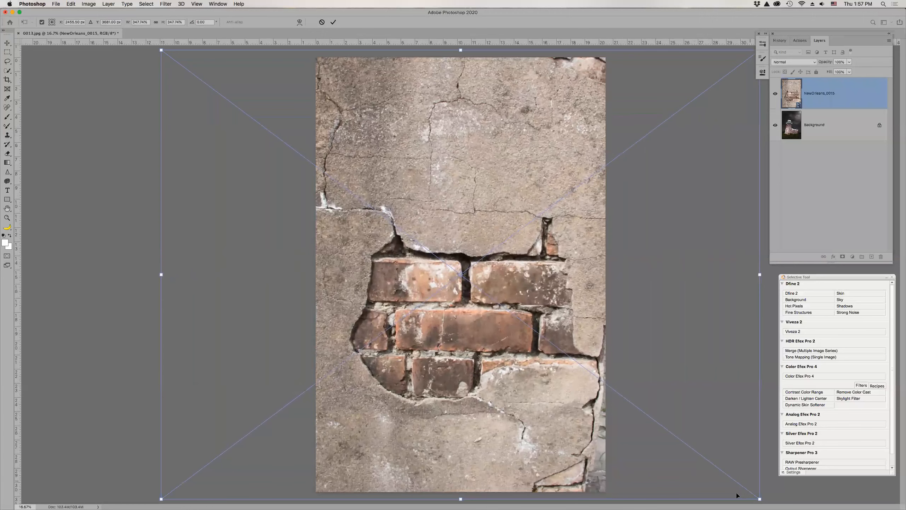
key("Return")
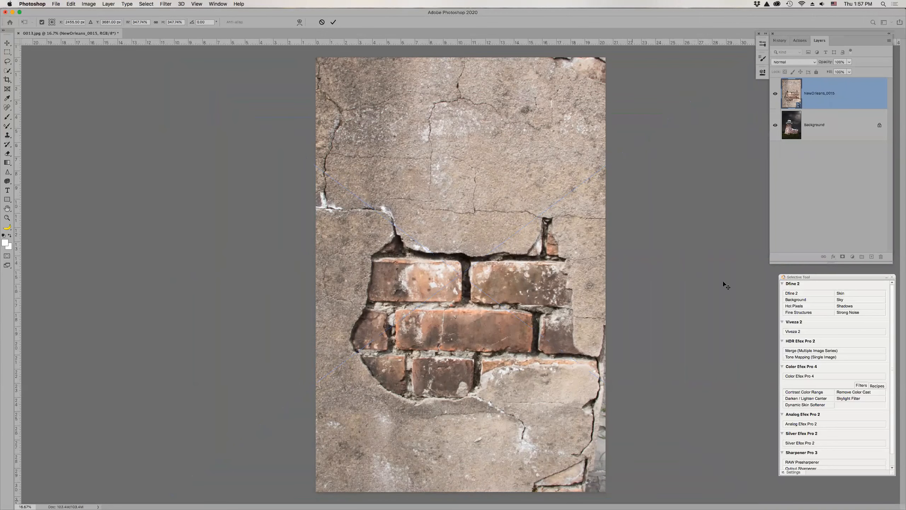
left_click(808, 62)
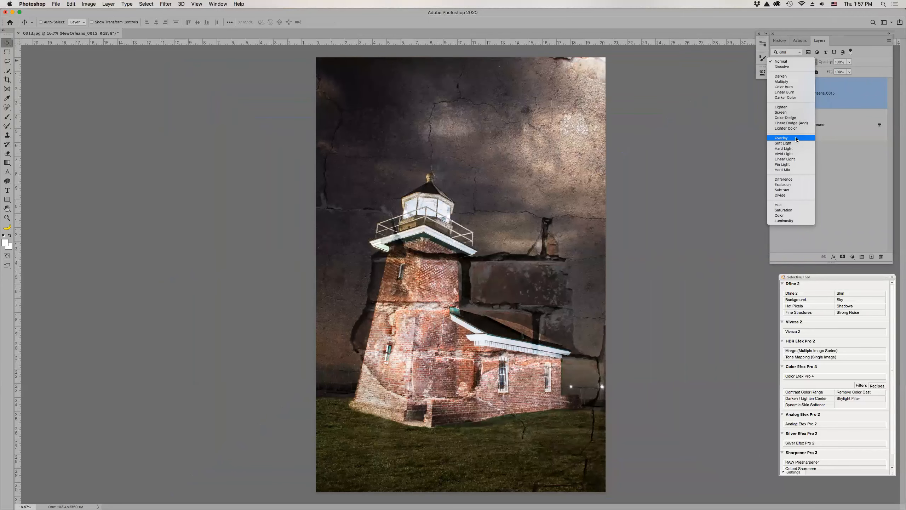
left_click(797, 138)
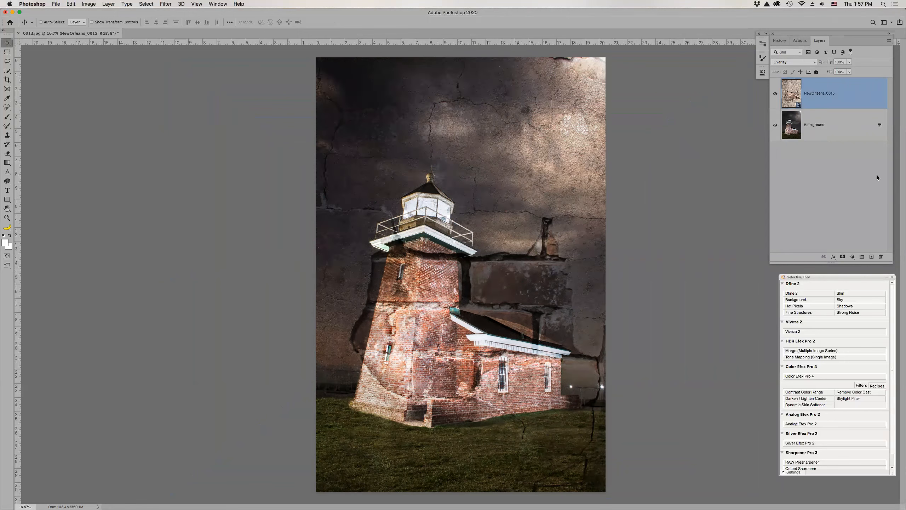
Add a layer mask to the NewOrleans_0015 layer and set the Brush tool to a soft round tip with 0% hardness.
left_click(842, 257)
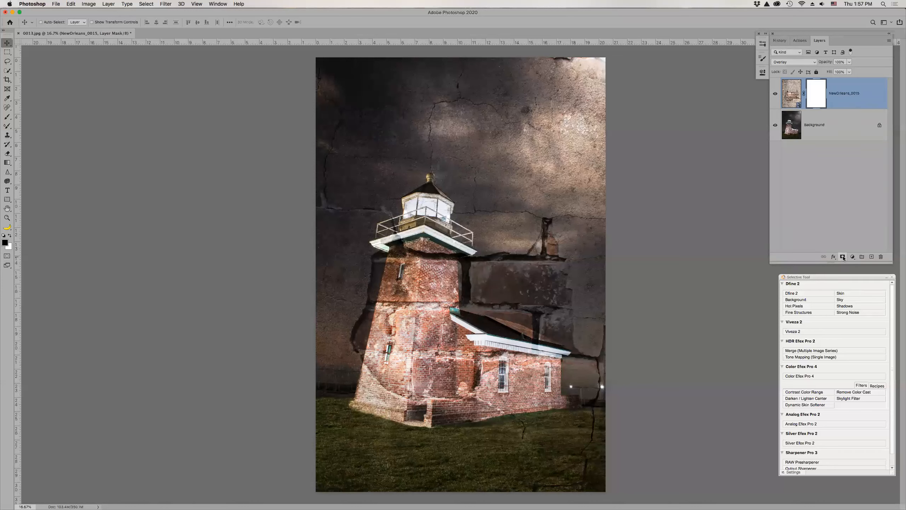
key("b")
right_click(408, 308)
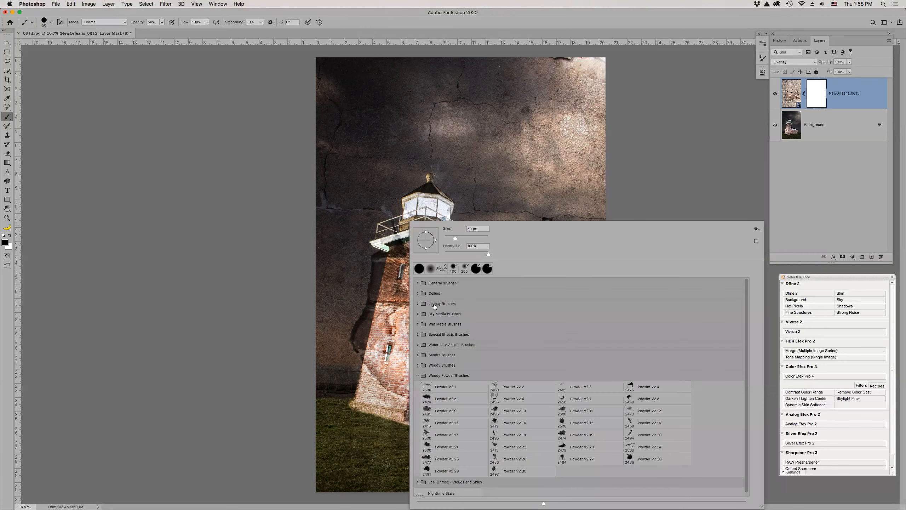
left_click(443, 252)
key("Return")
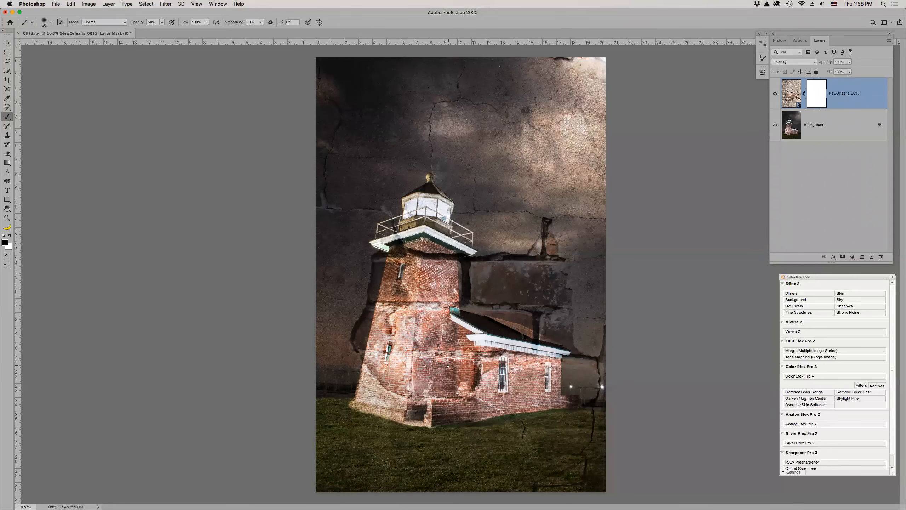
Enlarge the brush to 2000 px and paint black on the mask over the lighthouse building to fade the texture there.
key("bracketright")
key("bracketright")
key("bracketright")
key("bracketright")
key("bracketright")
key("bracketright")
key("bracketright")
key("bracketright")
key("bracketright")
key("bracketright")
key("bracketright")
key("bracketright")
key("bracketright")
key("bracketright")
key("bracketright")
key("bracketright")
key("bracketright")
key("bracketright")
key("bracketright")
key("bracketright")
key("bracketright")
mouse_move(513, 314)
left_mouse_down()
mouse_move(435, 312)
mouse_move(555, 305)
mouse_move(404, 302)
mouse_move(382, 319)
mouse_move(393, 351)
mouse_move(449, 390)
mouse_move(529, 377)
mouse_move(485, 343)
mouse_move(347, 323)
mouse_move(375, 337)
mouse_move(367, 290)
mouse_move(366, 416)
mouse_move(504, 438)
mouse_move(364, 382)
mouse_move(490, 323)
mouse_move(510, 404)
left_mouse_up()
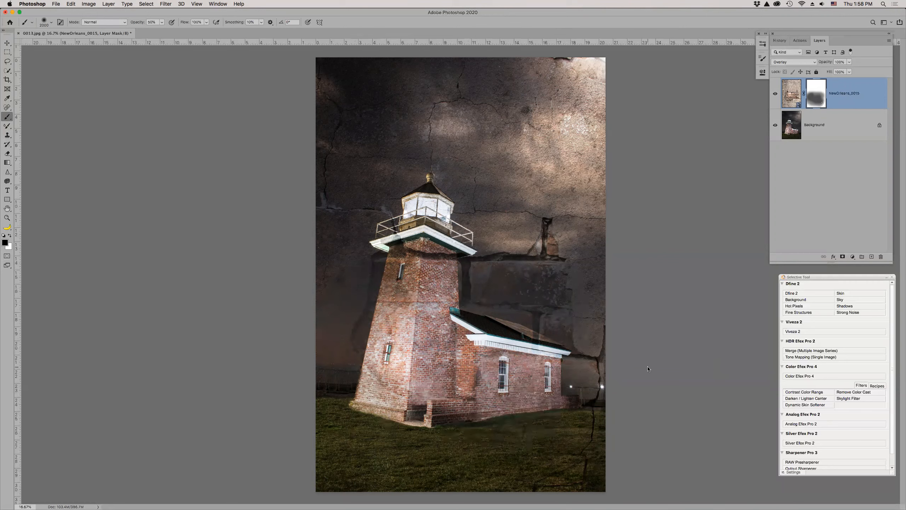
Stretch the wall texture downward to about 189% of its height so the exposed bricks move below the sky.
key("ctrl+t")
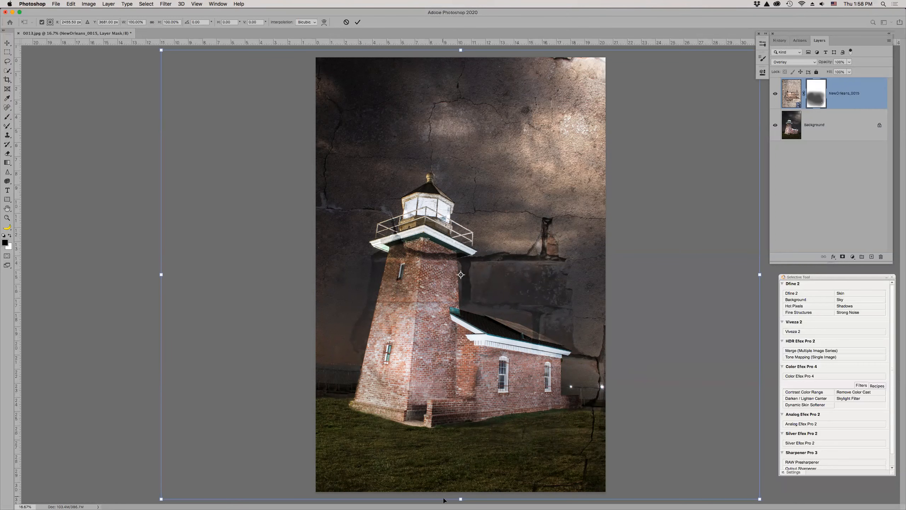
key("super+minus")
key("super+minus")
key("super+minus")
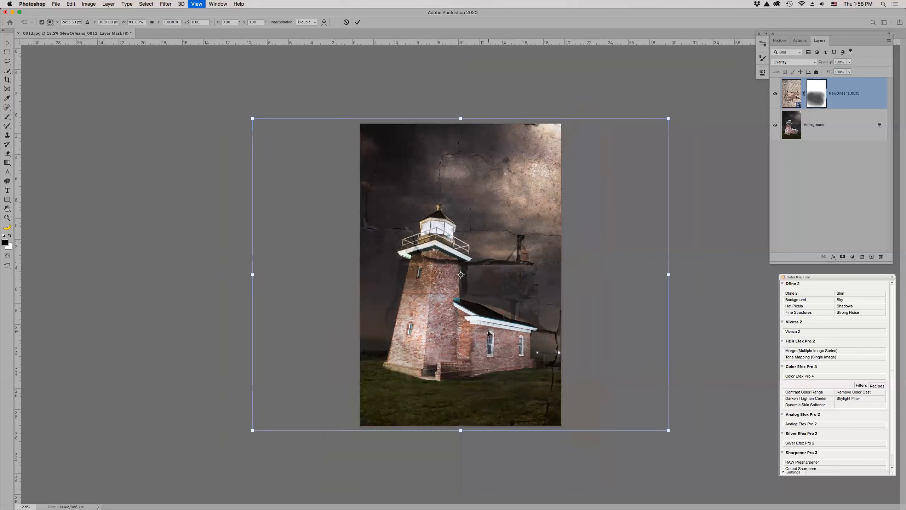
left_click_drag(461, 359, 460, 503)
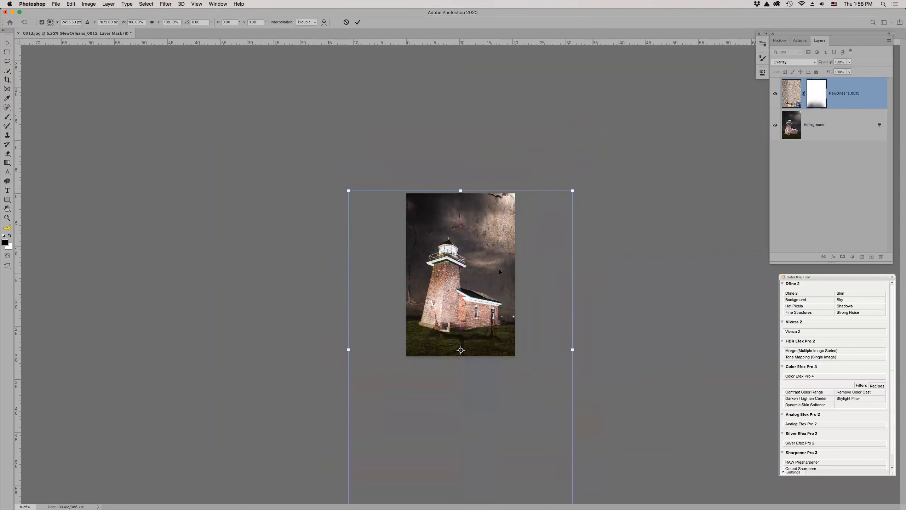
key("Return")
key("b")
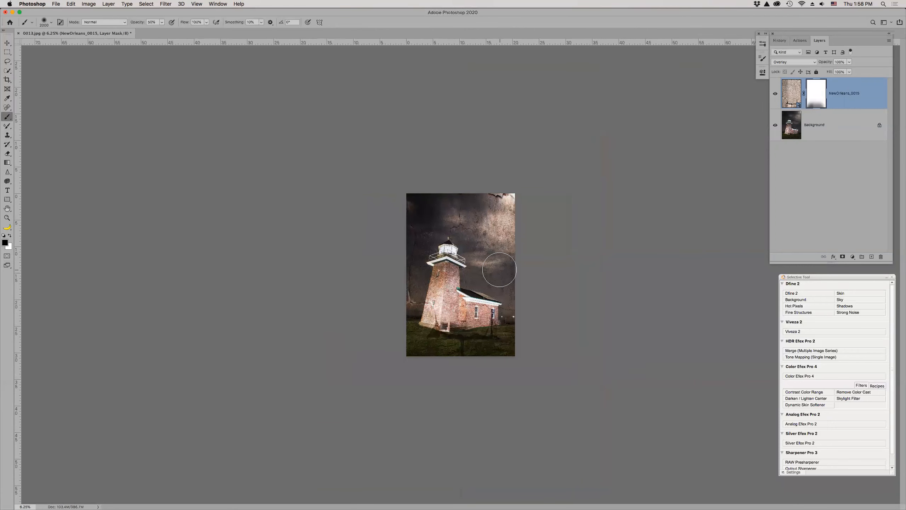
key("super+0")
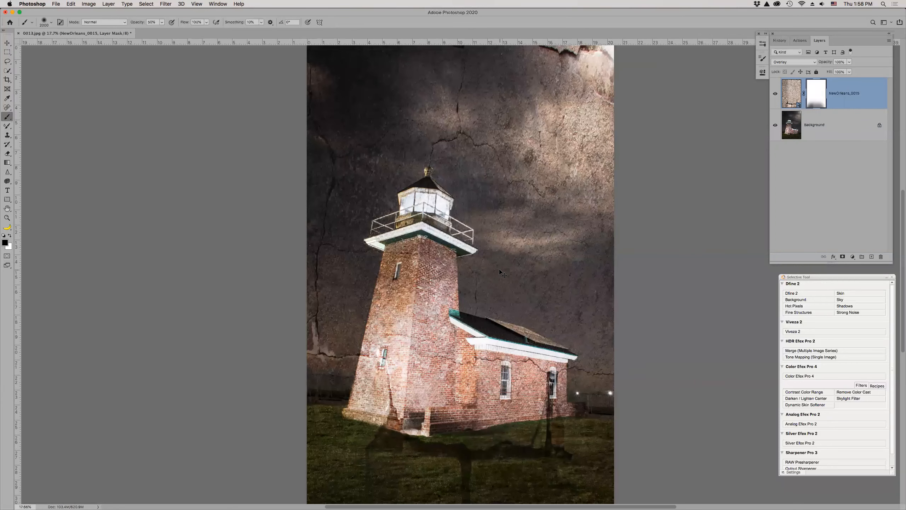
Set the NewOrleans_0015 layer's opacity to 55% and invert the texture image itself, not its mask.
key("super+Tab")
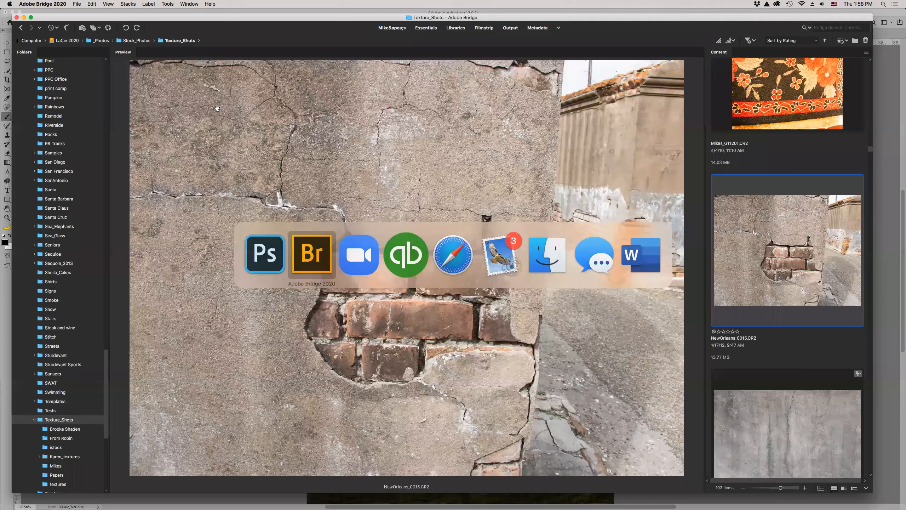
key("super+Tab")
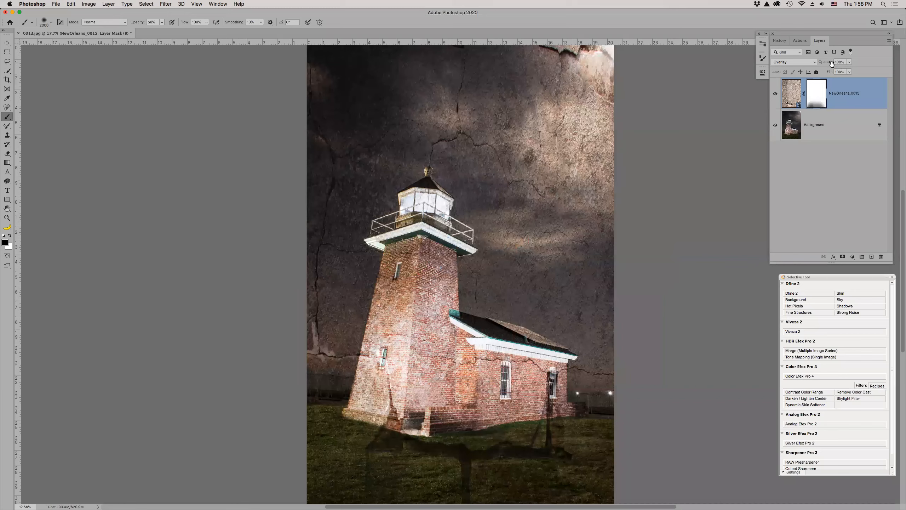
left_click_drag(831, 63, 818, 64)
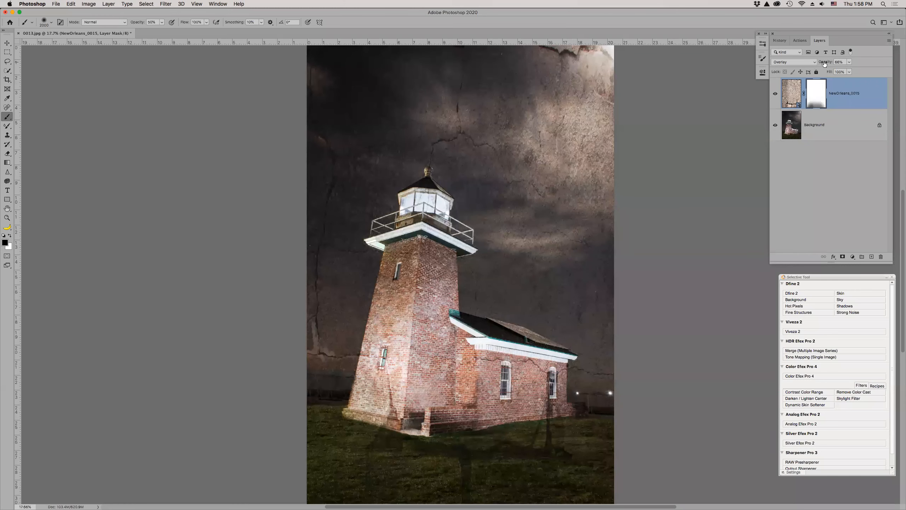
key("v")
key("4")
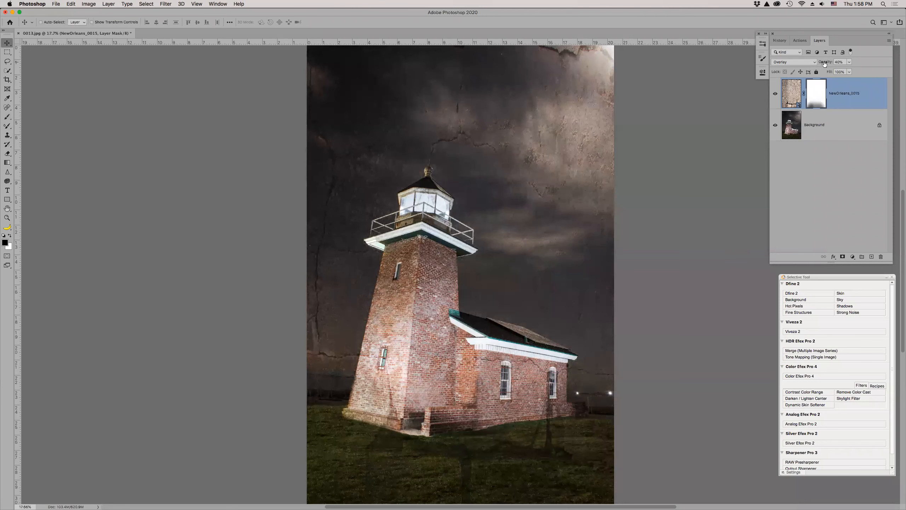
key("5")
key("5")
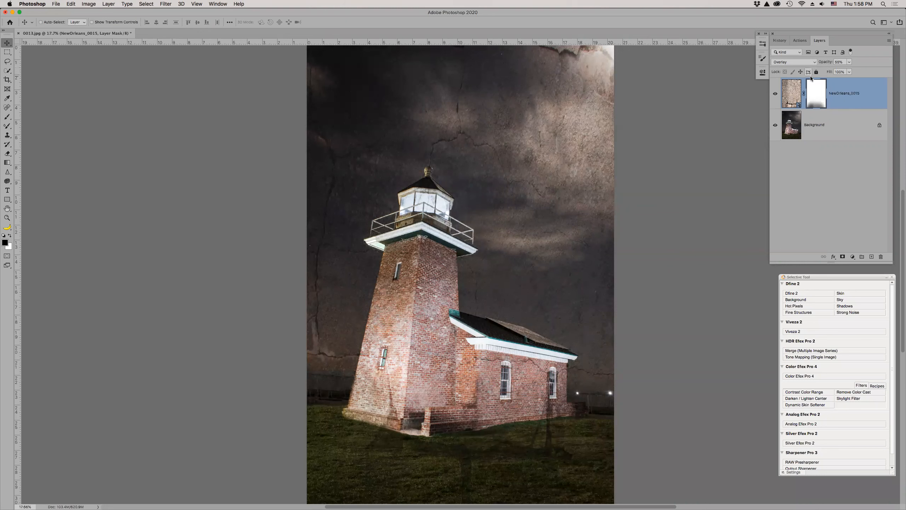
left_click(797, 91)
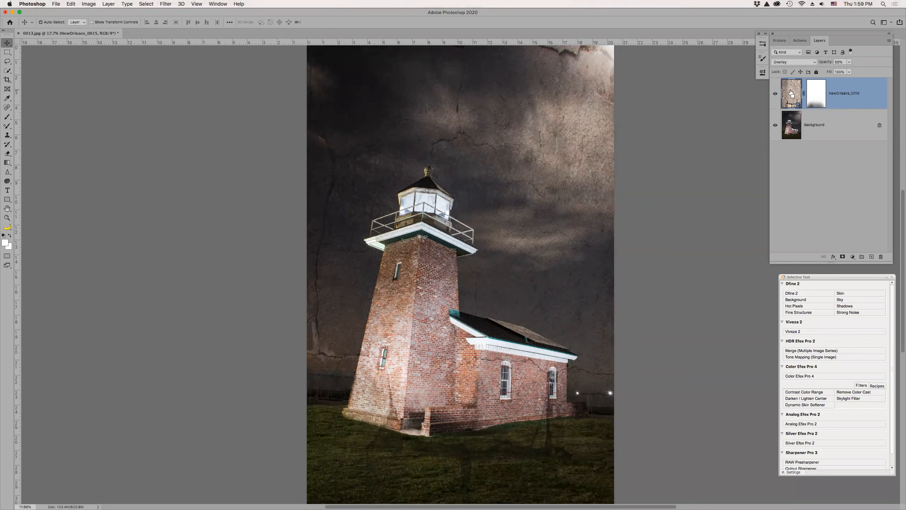
key("super+i")
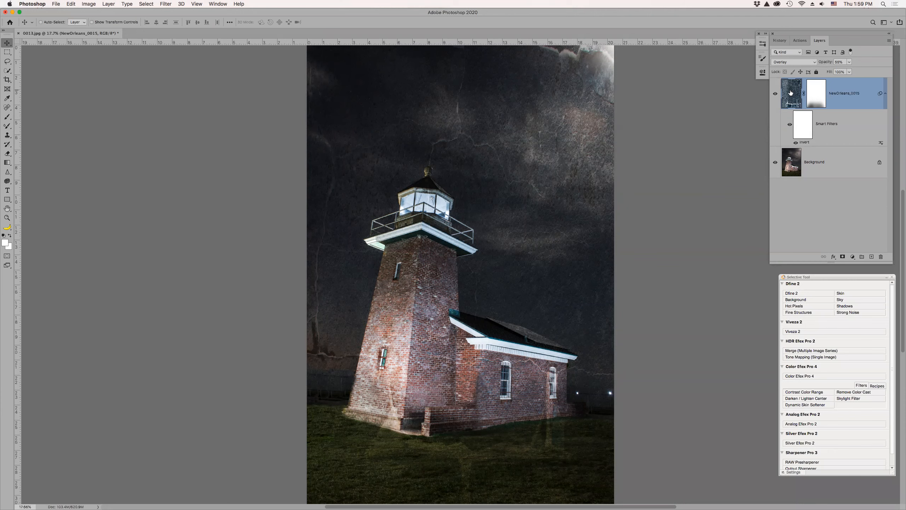
Load the Stars for Sky brush preset and add a new empty layer above the texture.
key("b")
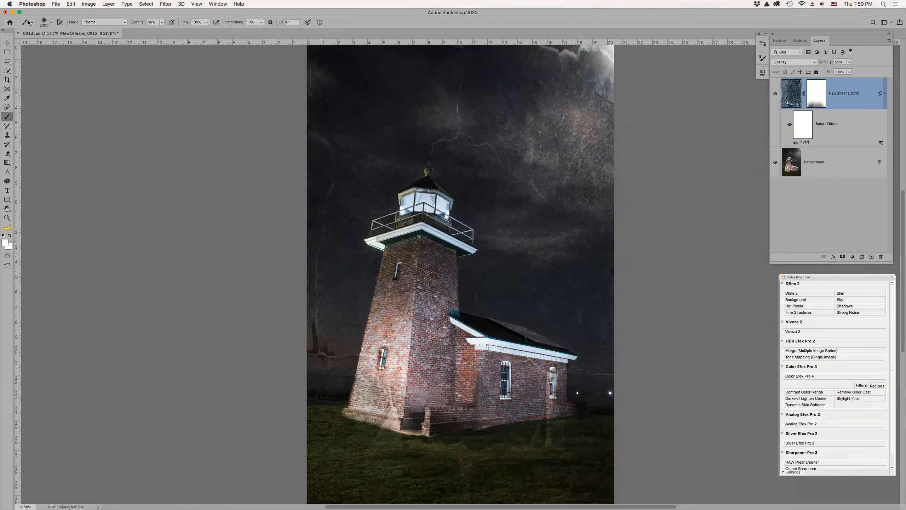
left_click(29, 23)
left_click(43, 20)
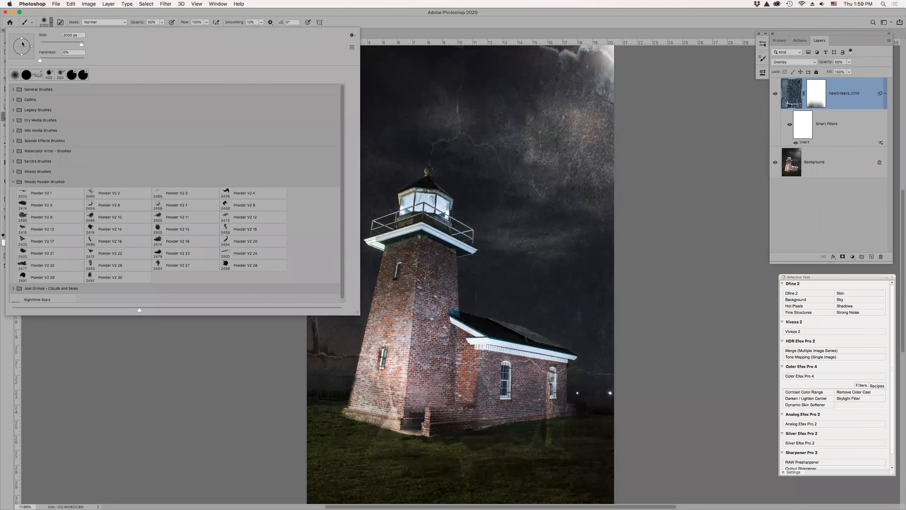
left_click(31, 21)
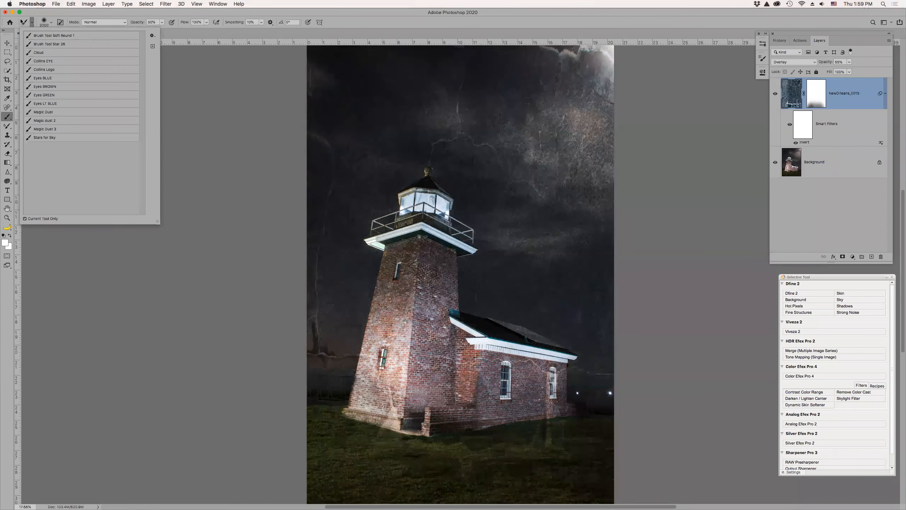
left_click(41, 139)
key("Return")
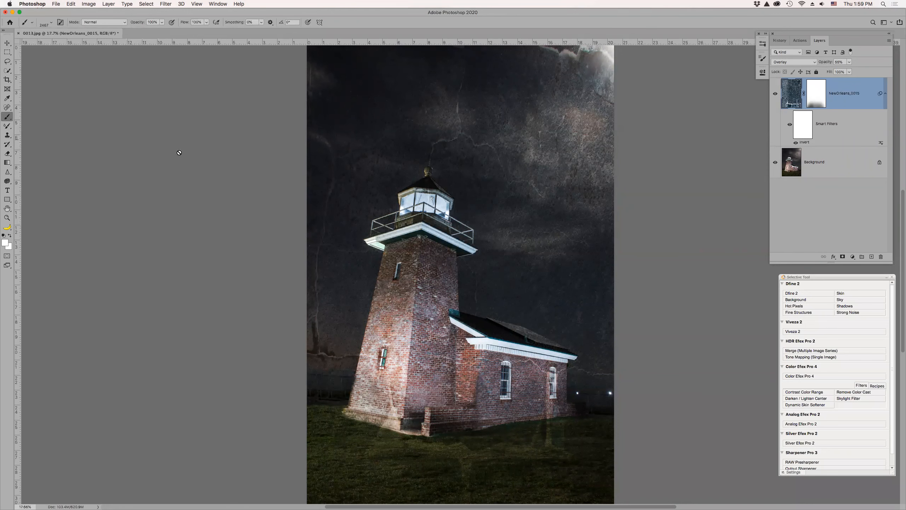
left_click(871, 256)
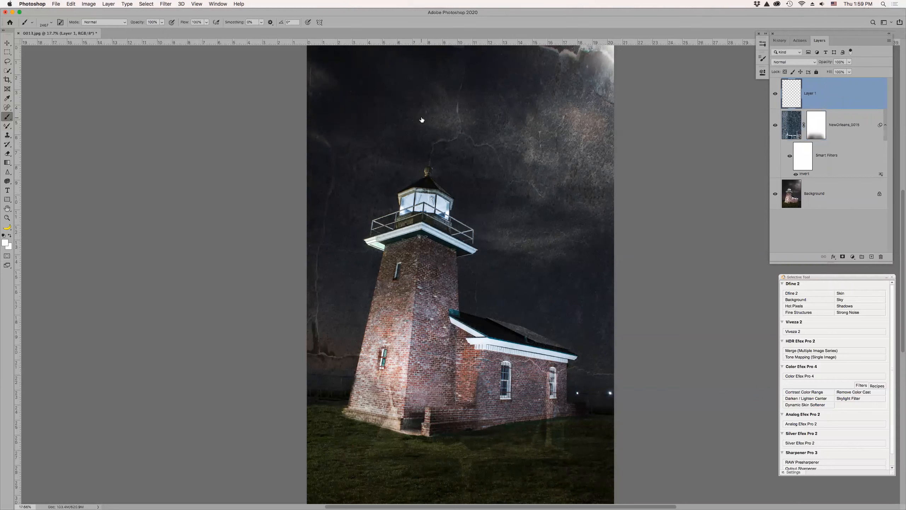
Paint scattered white stars across the night sky around the lighthouse on the new layer.
left_click_drag(421, 120, 528, 124)
left_click(539, 233)
left_click(338, 183)
left_click(356, 94)
left_click(402, 90)
left_click(515, 102)
left_click(604, 213)
left_click(561, 236)
left_click(549, 253)
left_click(542, 266)
left_click(356, 111)
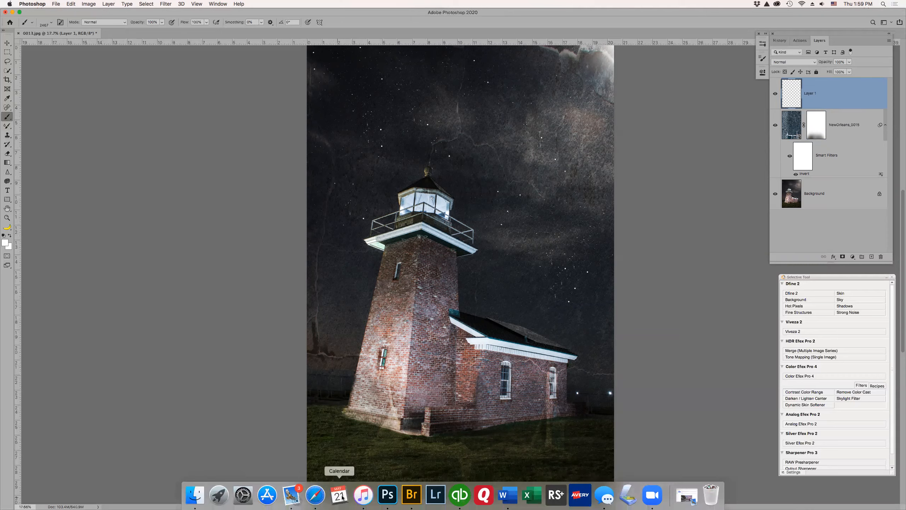
Switch to Bridge and open the Lightning folder inside Stock_Photos.
left_click(411, 494)
scroll(18, 192, "up", 20)
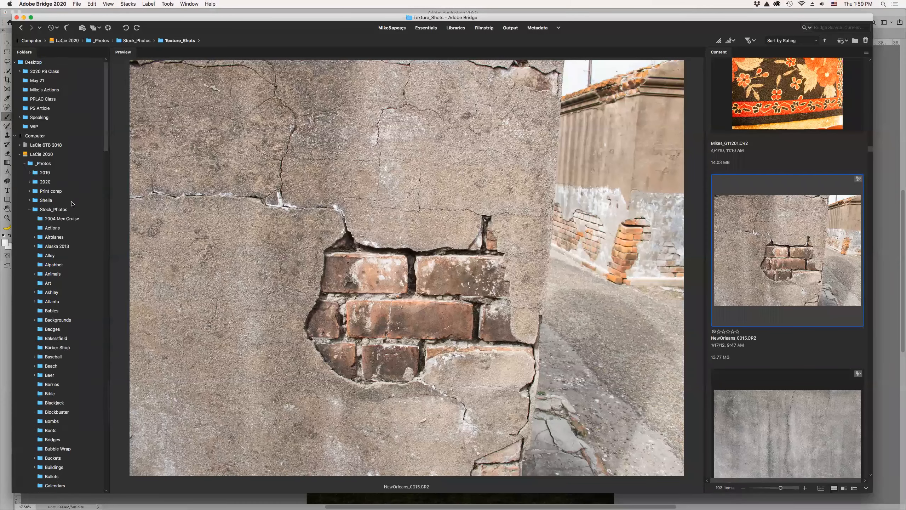
scroll(66, 228, "down", 15)
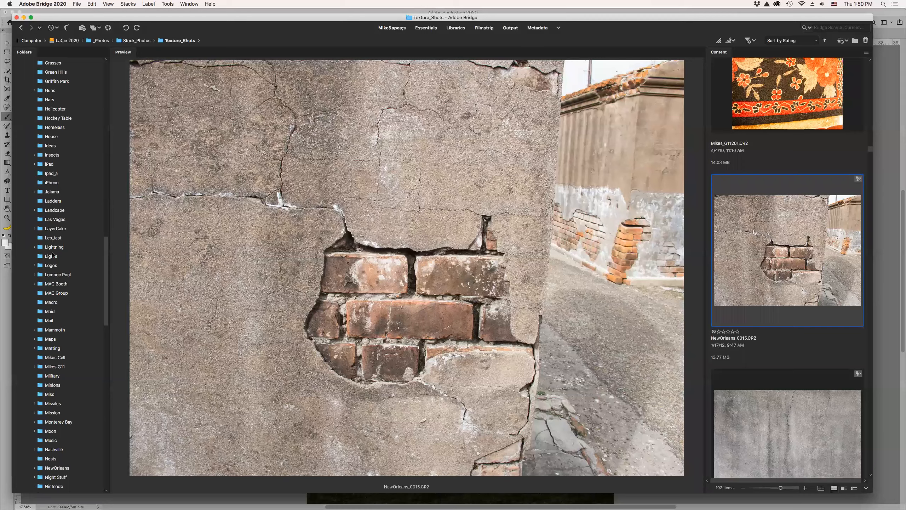
left_click(53, 247)
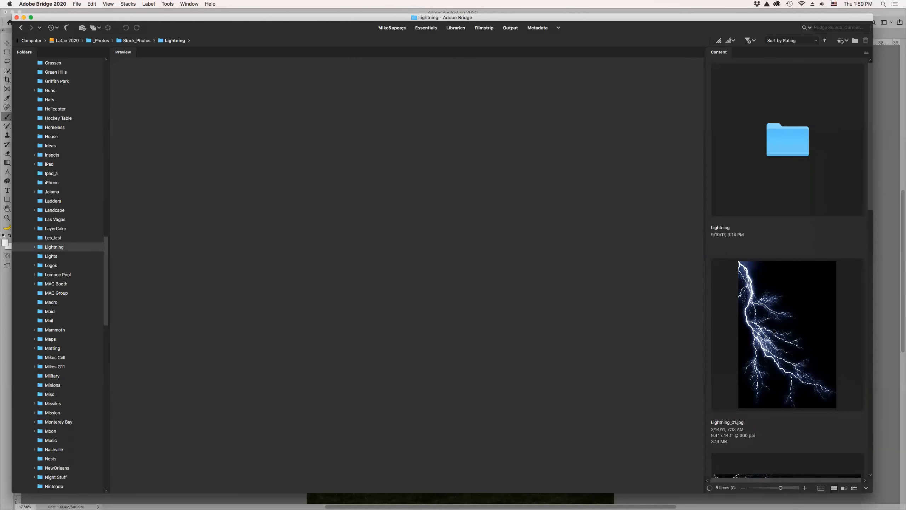
Open the wide branching lightning photo lightning-backdrop_7JrzsZ.jpg from the Lightning folder in Photoshop.
scroll(773, 329, "down", 4)
scroll(763, 319, "up", 2)
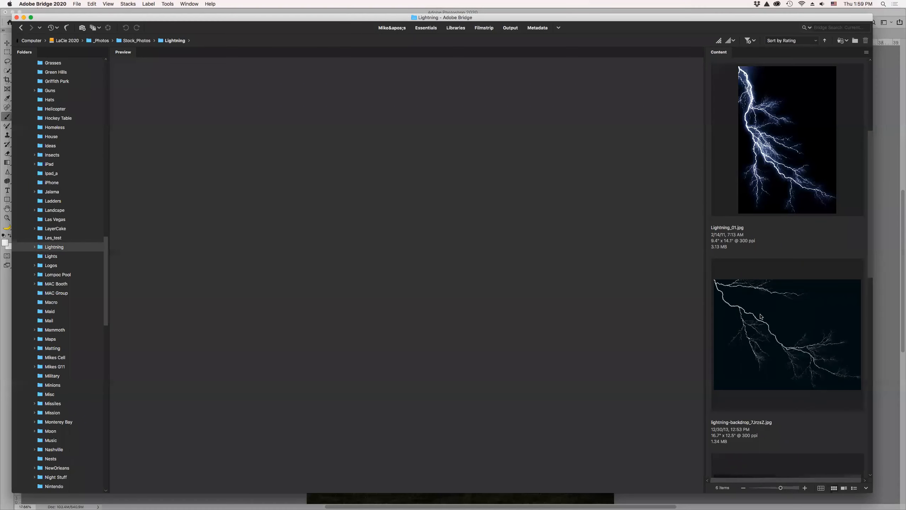
double_click(761, 316)
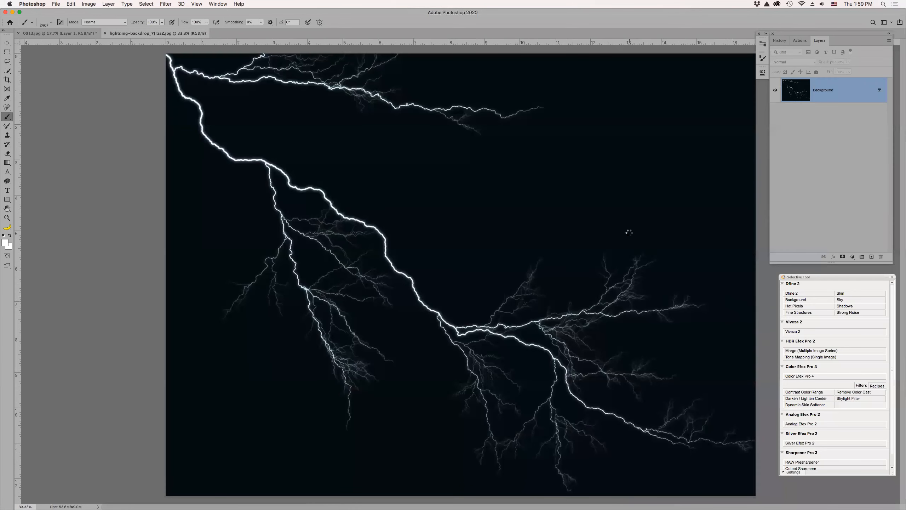
Bring the lightning image into 0013.jpg as a new layer, accepting the color profile conversion, and turn on the CMYK proof preview.
key("v")
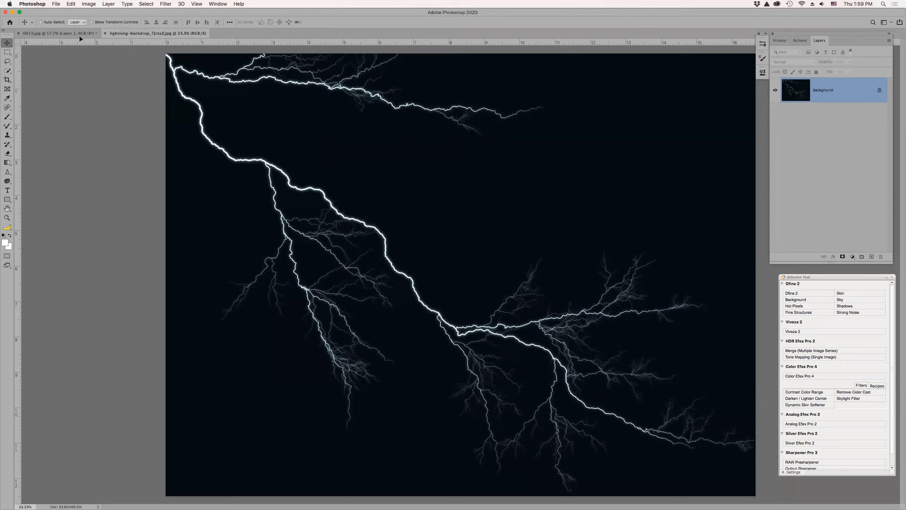
left_click(78, 34)
key("super+v")
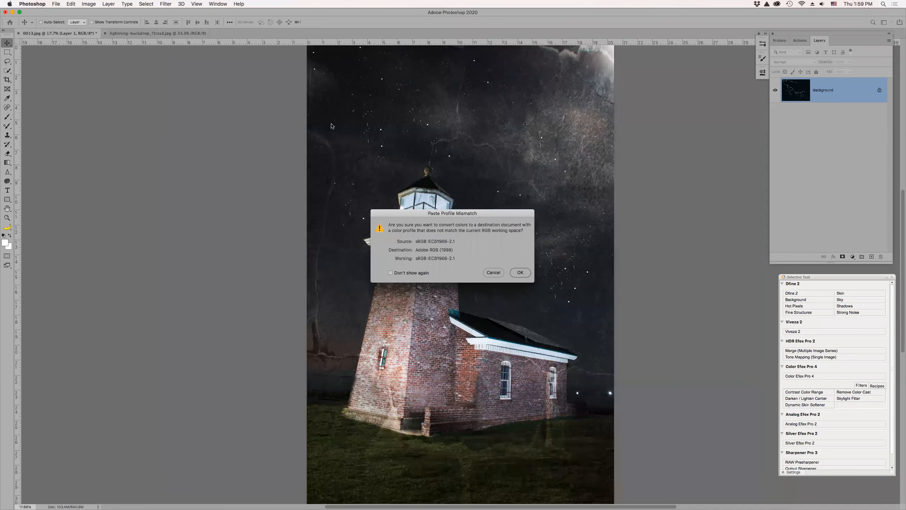
left_click(519, 273)
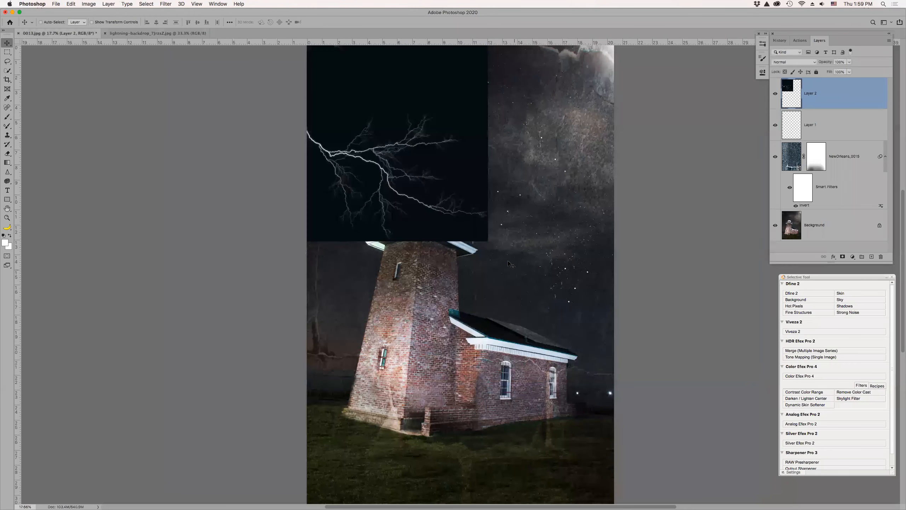
mouse_move(362, 90)
left_mouse_down()
mouse_move(362, 36)
mouse_move(354, 90)
left_mouse_up()
key("super+y")
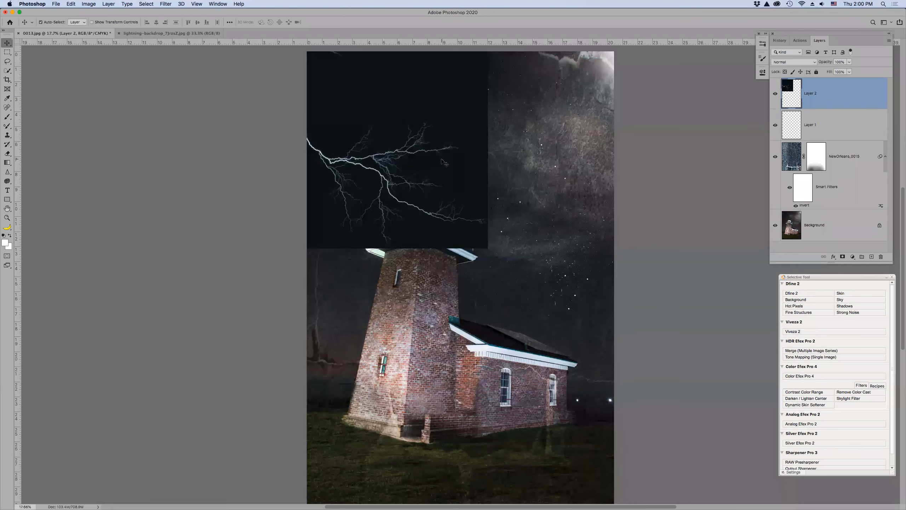
Rotate the lightning layer clockwise and move it up so the bolt meets the lighthouse top, and set its blend mode to Lighten.
key("super+t")
left_click_drag(524, 184, 499, 244)
left_click_drag(451, 146, 474, 67)
key("Return")
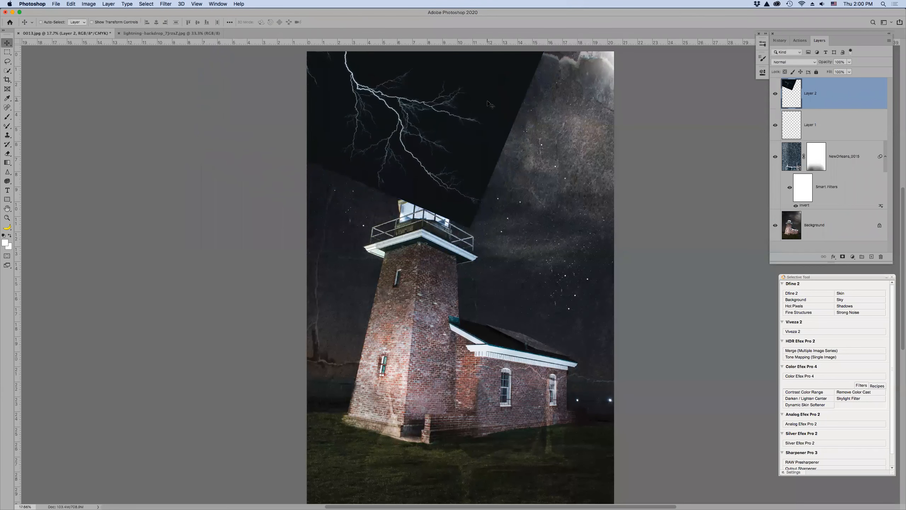
left_click(808, 63)
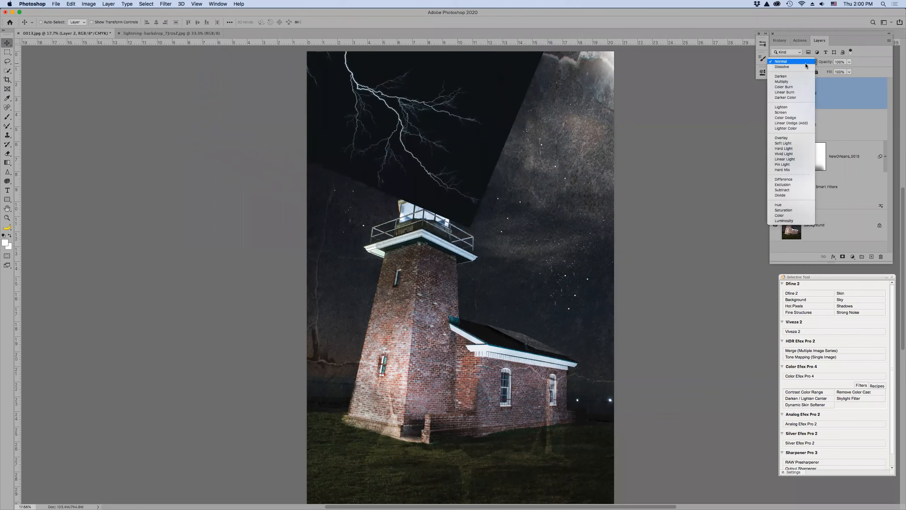
left_click(791, 107)
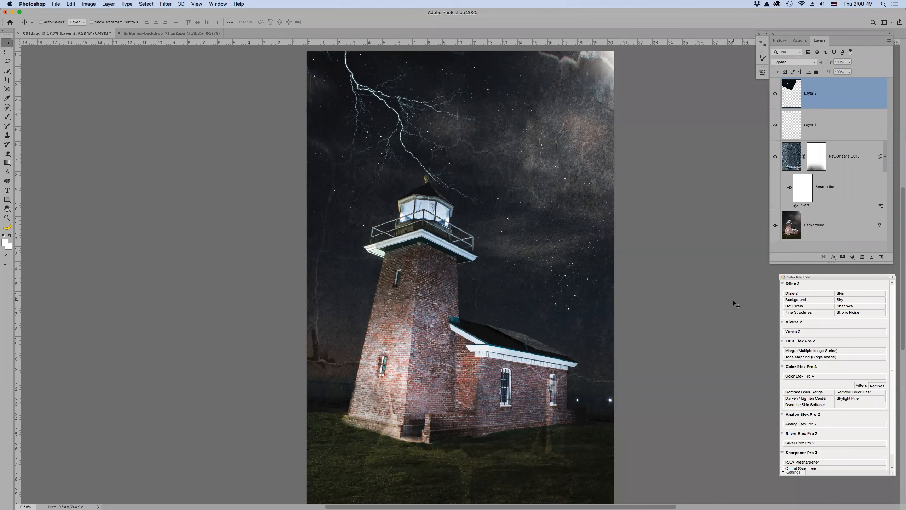